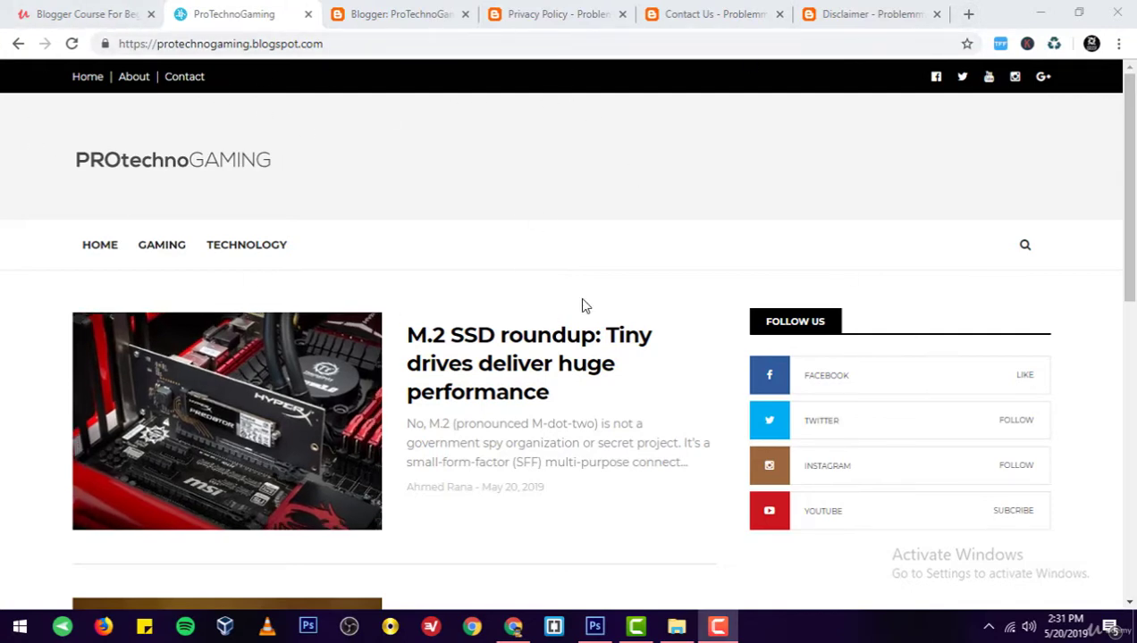
# Open bloggersagendaofficial.blogspot.com in a new browser tab and open its article "Proper guide to setup site for Google Adsense".
pyautogui.click(475, 381)
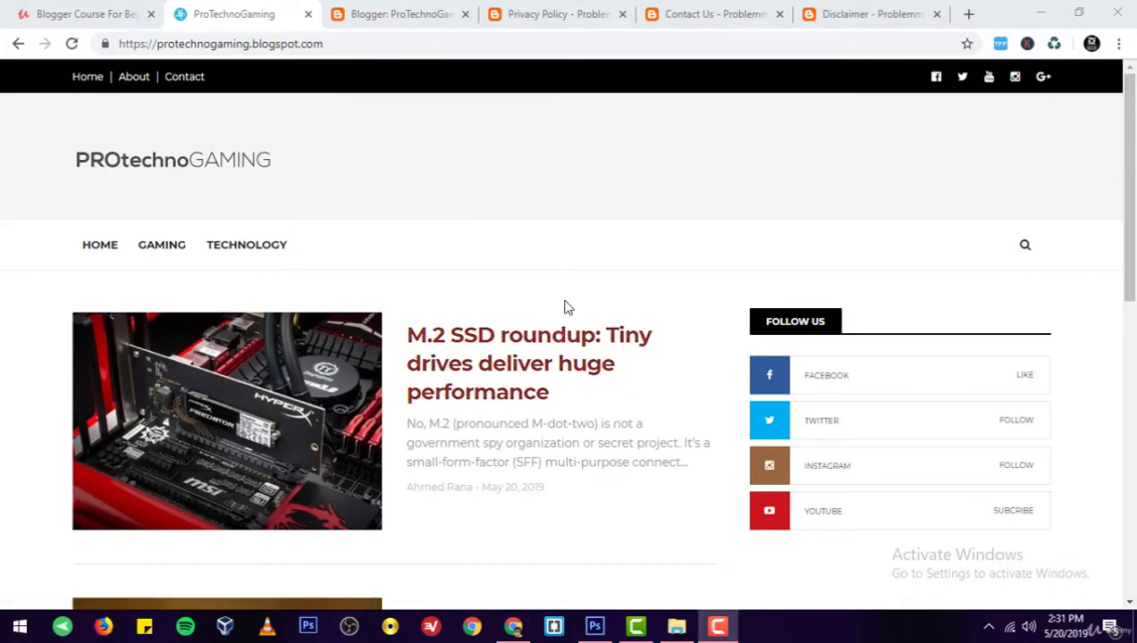
pyautogui.click(972, 16)
pyautogui.write('blogger icon')
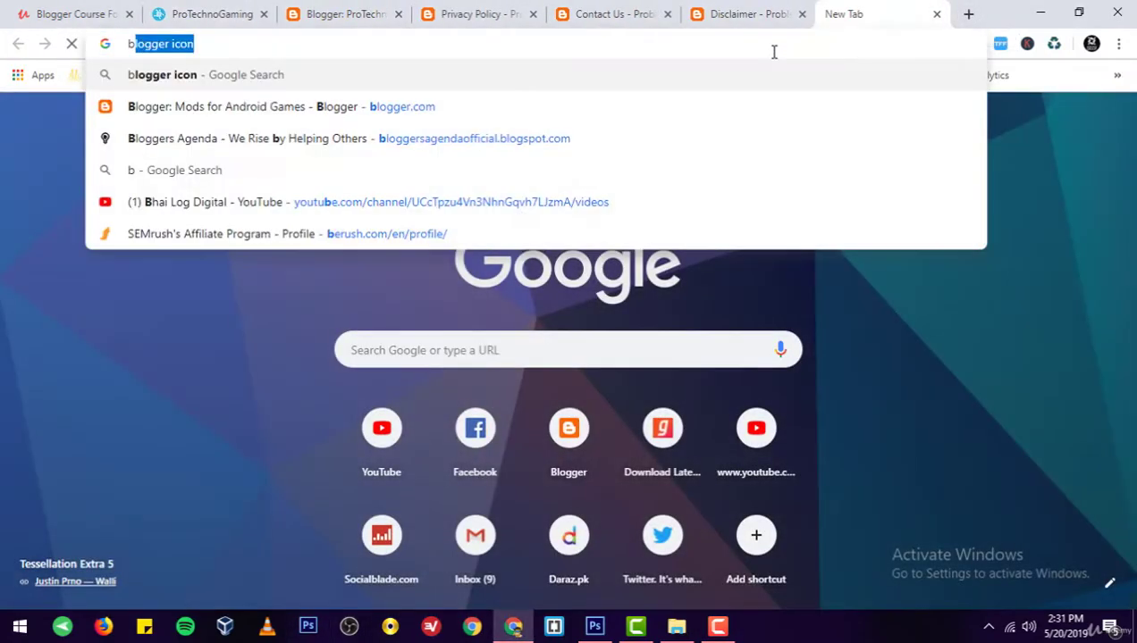
pyautogui.press('Down')
pyautogui.press('Down')
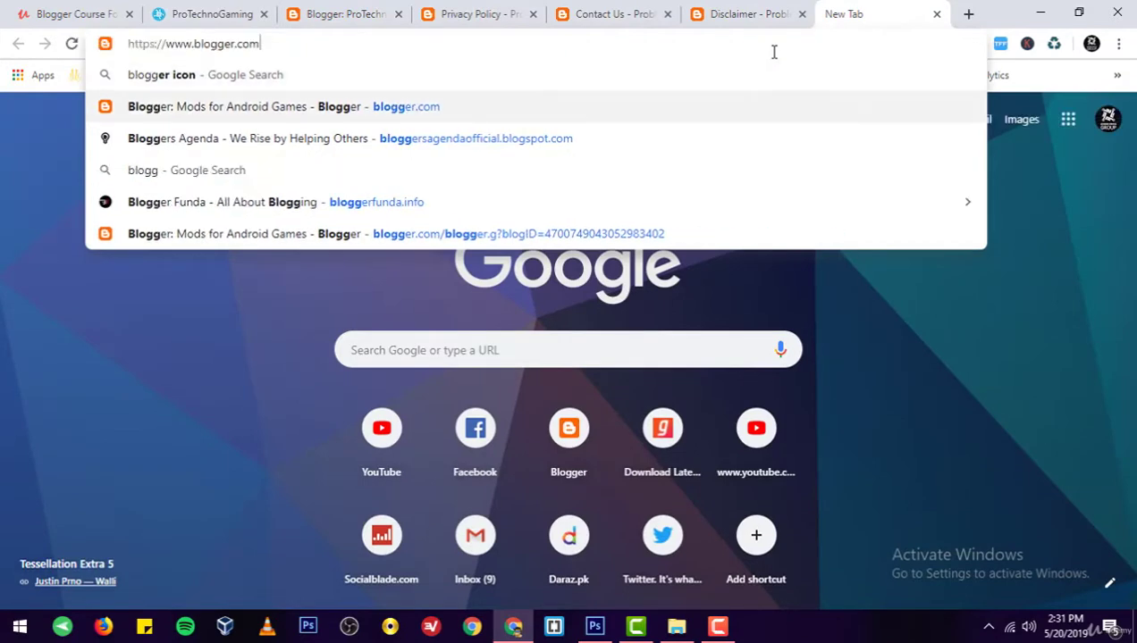
pyautogui.press('Return')
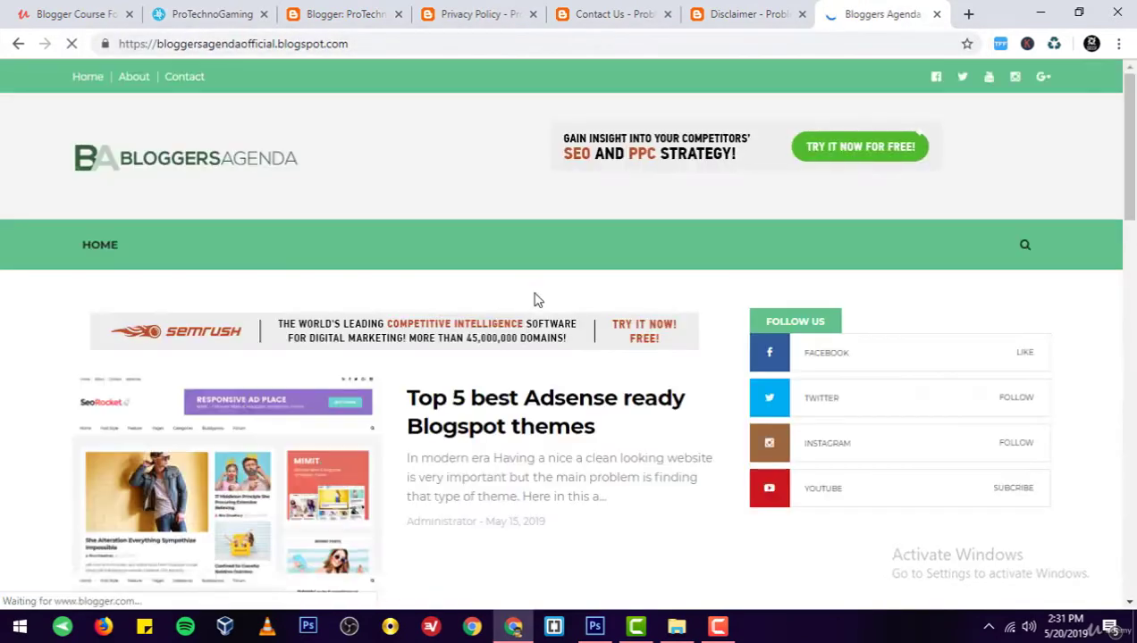
pyautogui.scroll(-5, 535, 295)
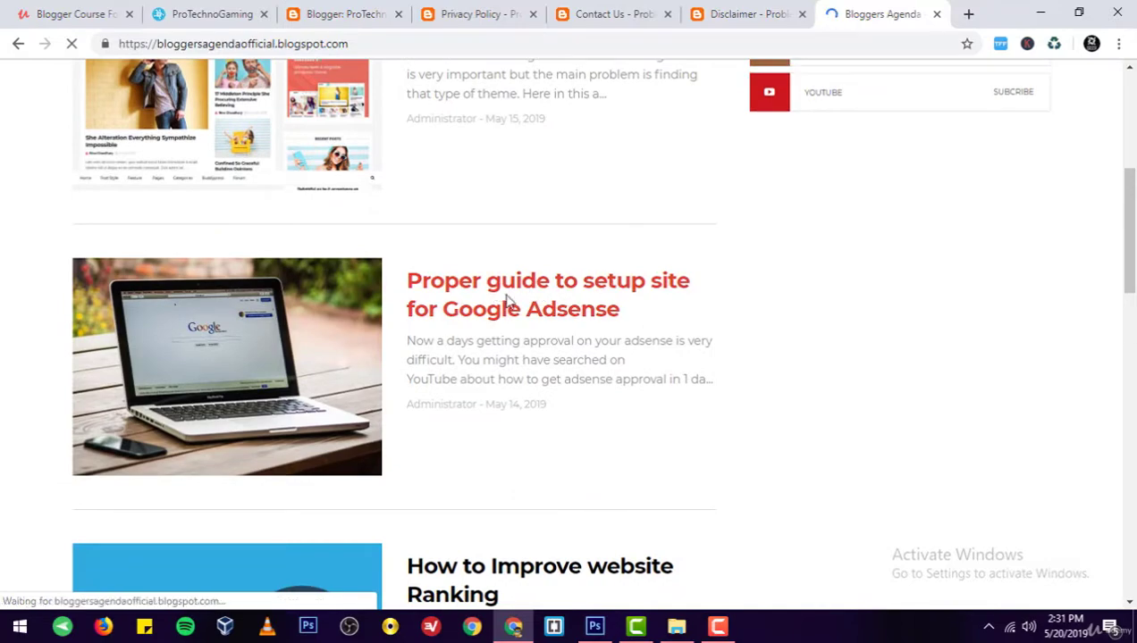
pyautogui.click(604, 297)
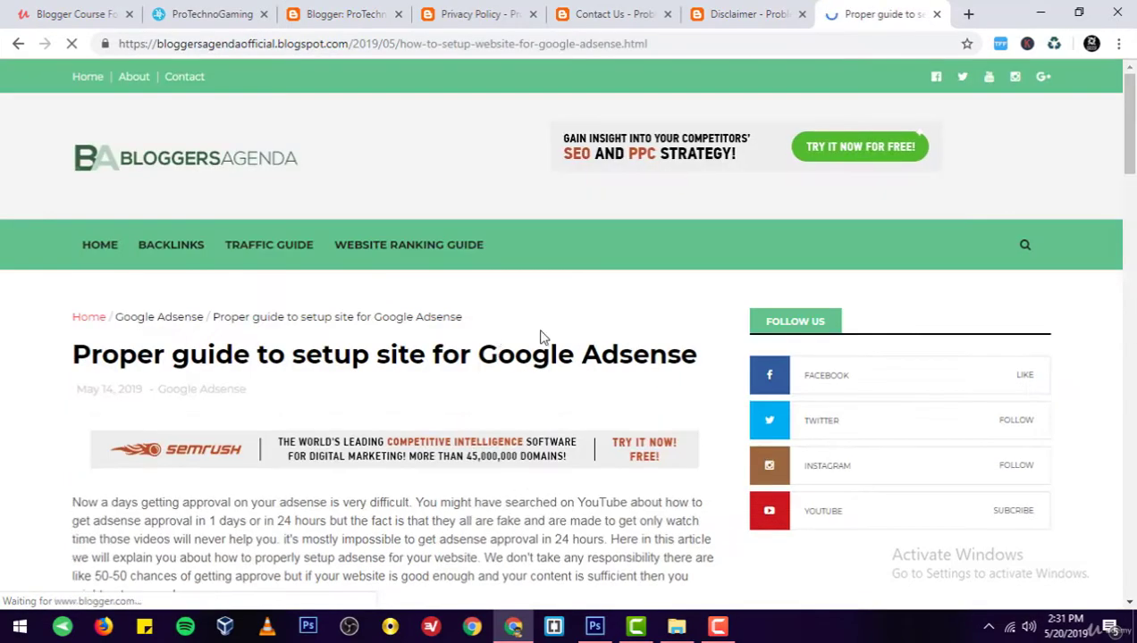
# Examine the article's Essential Pages section and its list of pages needed for AdSense approval.
pyautogui.scroll(-20, 538, 335)
pyautogui.scroll(3, 482, 330)
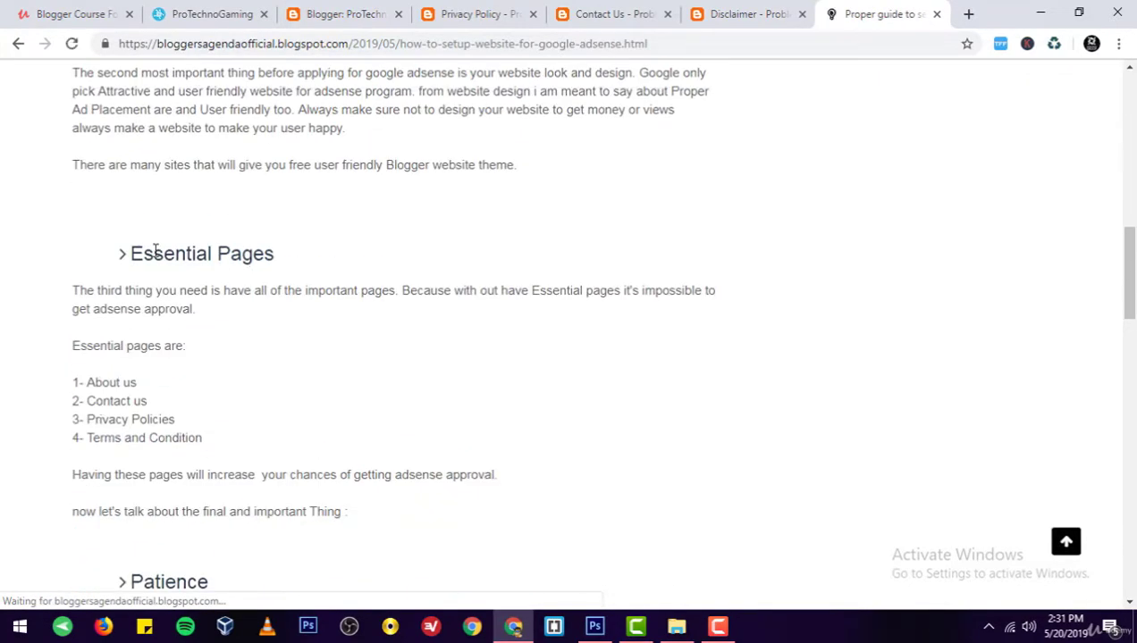
pyautogui.moveTo(134, 254); pyautogui.dragTo(338, 257)
pyautogui.click(338, 257)
pyautogui.scroll(-1, 319, 319)
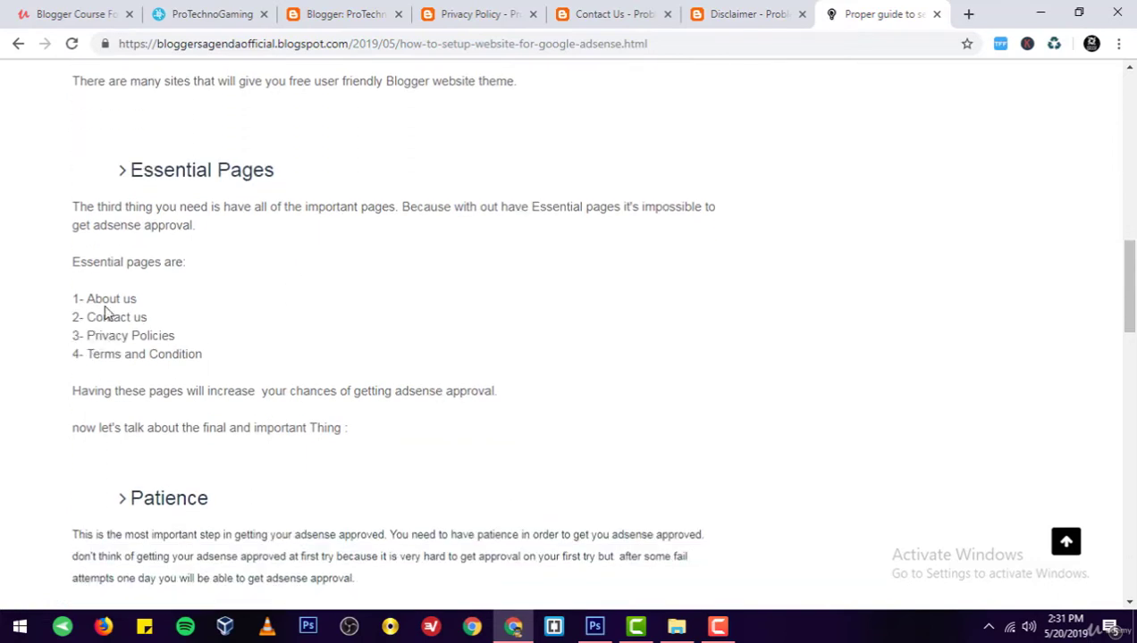
pyautogui.tripleClick(87, 316)
pyautogui.tripleClick(117, 336)
pyautogui.tripleClick(143, 354)
pyautogui.click(223, 350)
pyautogui.moveTo(205, 354); pyautogui.dragTo(91, 357)
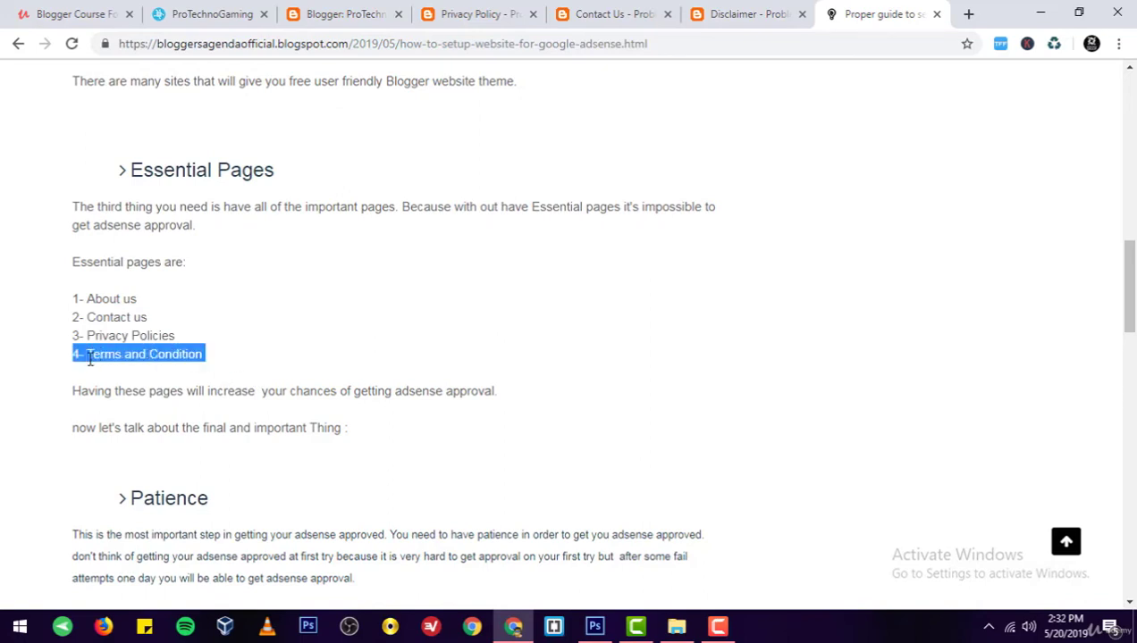
pyautogui.click(96, 349)
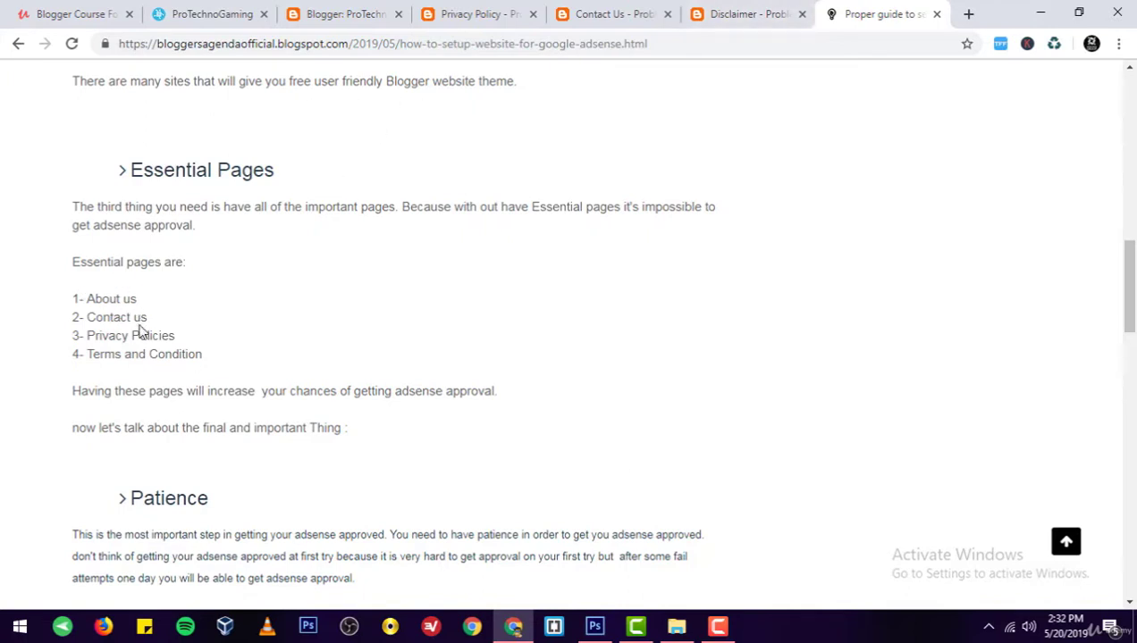
# Return to the Blogger dashboard of the ProTechnoGaming blog and create a new page.
pyautogui.click(659, 9)
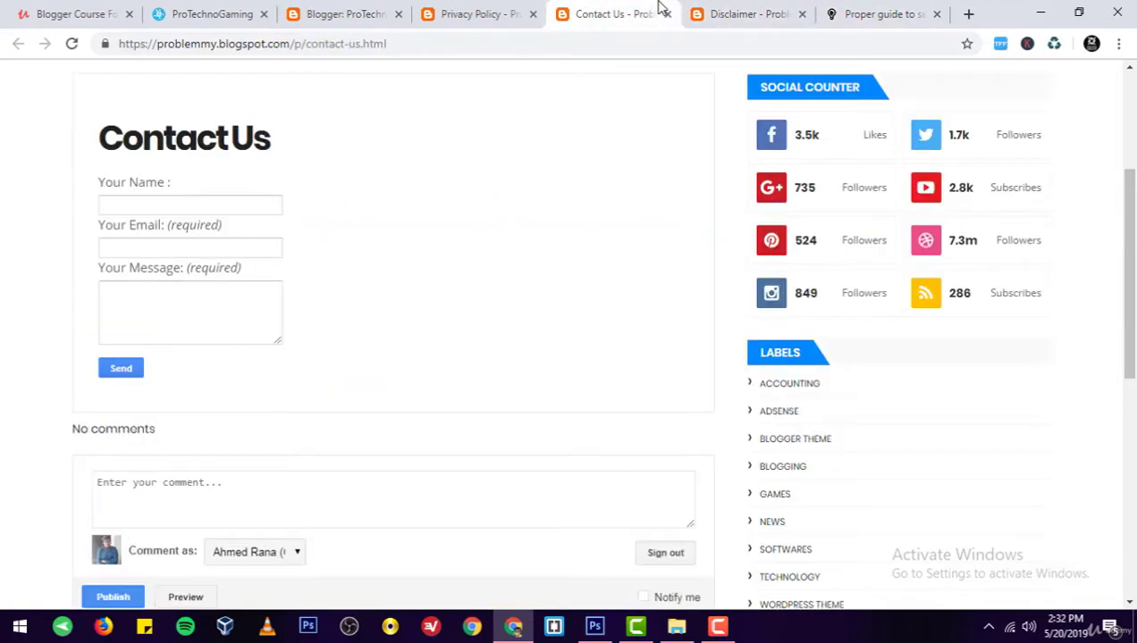
pyautogui.click(342, 13)
pyautogui.click(223, 13)
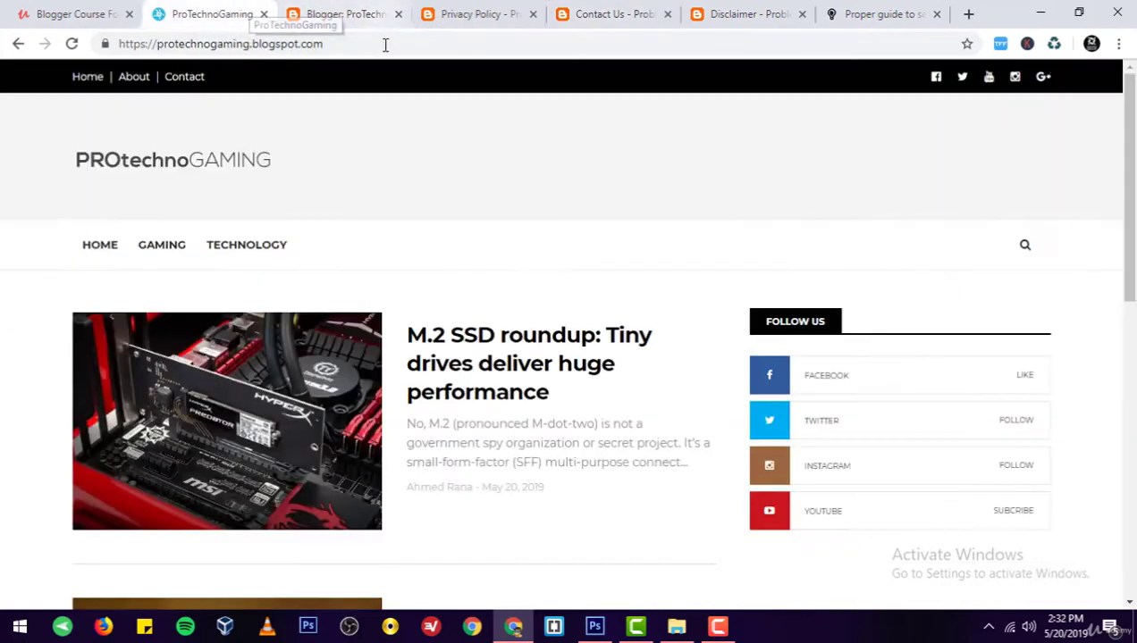
pyautogui.click(341, 13)
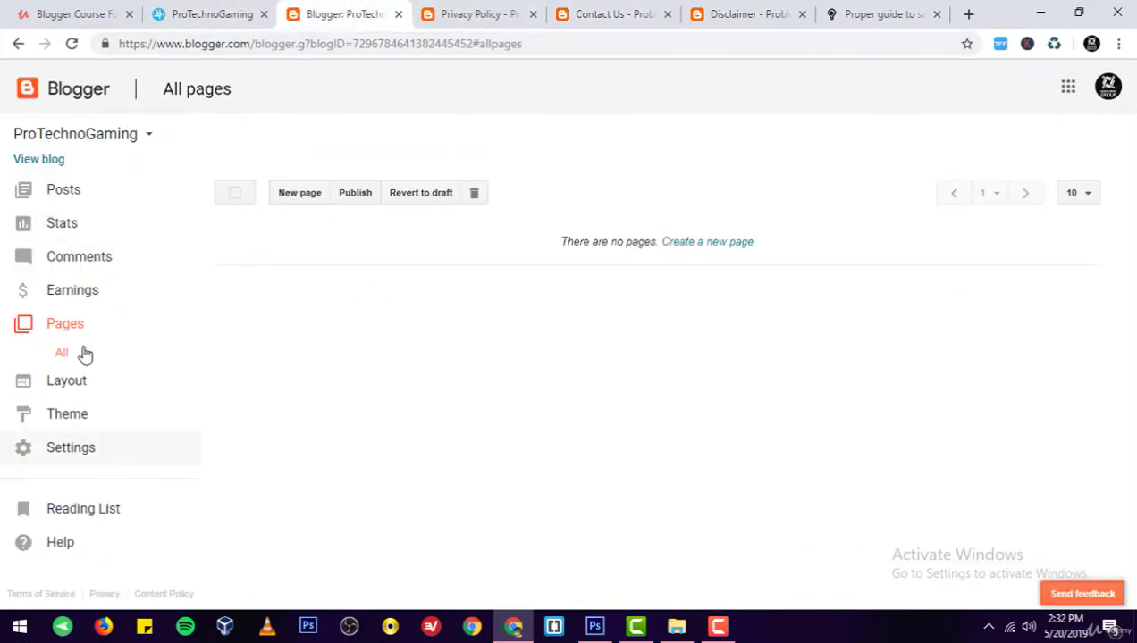
pyautogui.click(298, 193)
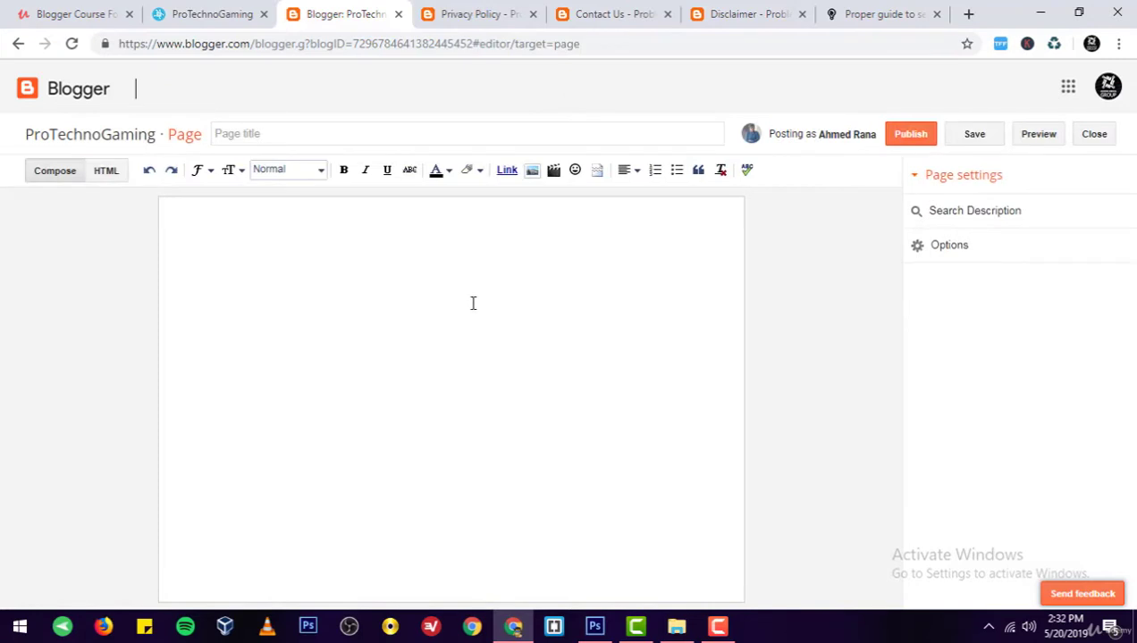
# Title the new page "Privacy Policy", copying the heading from the Problemmy privacy policy page.
pyautogui.click(335, 138)
pyautogui.click(488, 10)
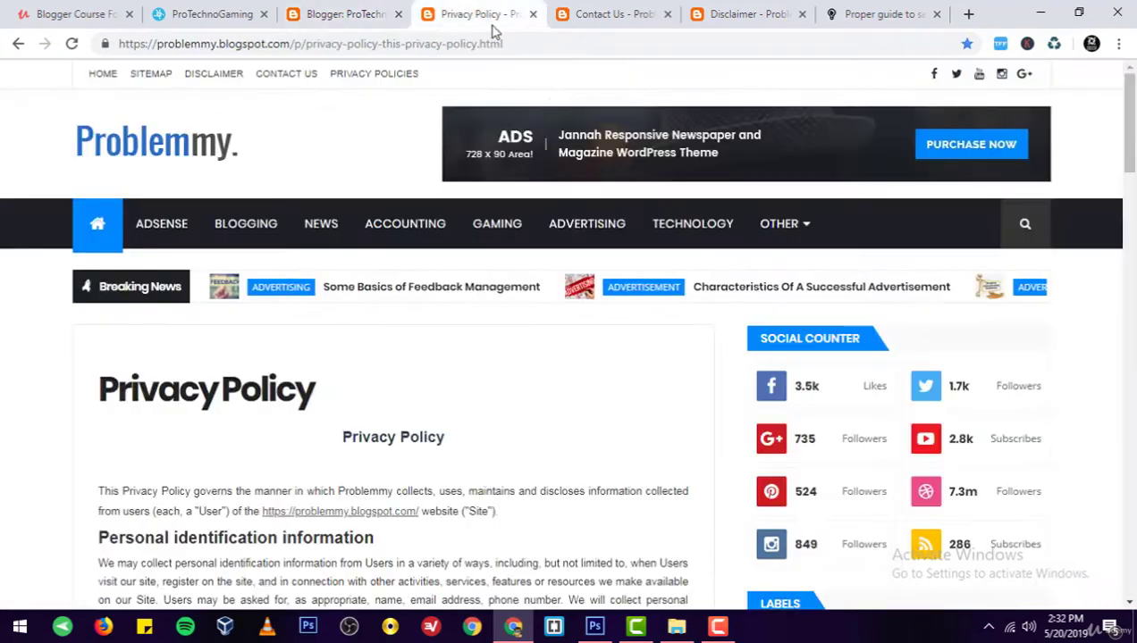
pyautogui.tripleClick(245, 376)
pyautogui.hotkey('ctrl', 'c')
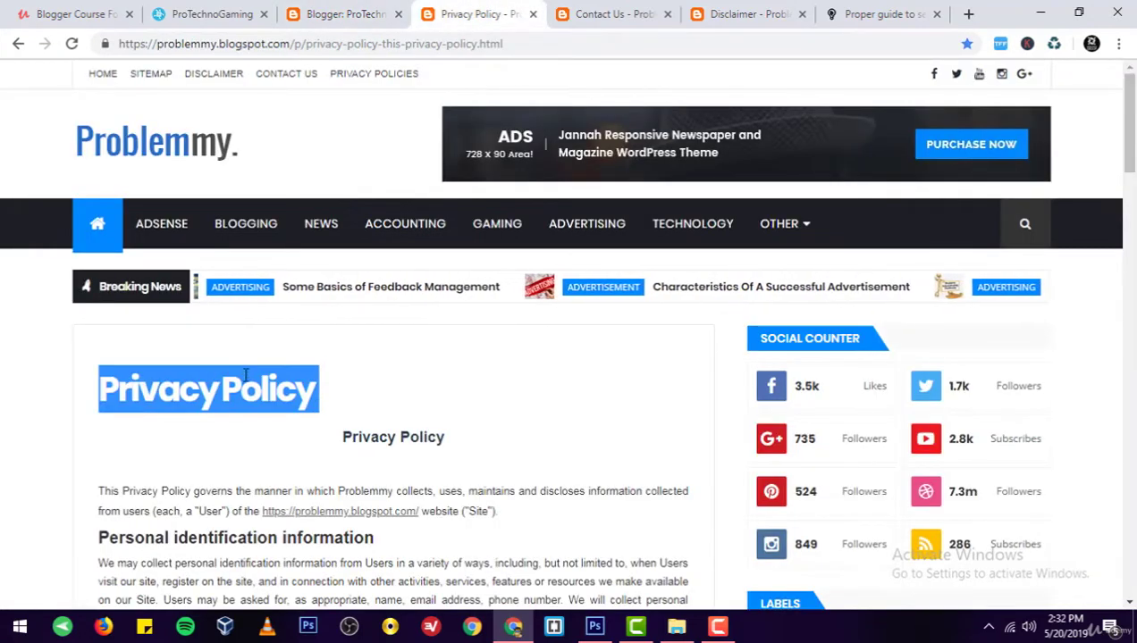
pyautogui.click(375, 12)
pyautogui.hotkey('ctrl', 'v')
pyautogui.click(448, 389)
# Copy the full privacy policy text, from its opening paragraph to the last-updated line, from the Problemmy page into the new page's body.
pyautogui.click(612, 13)
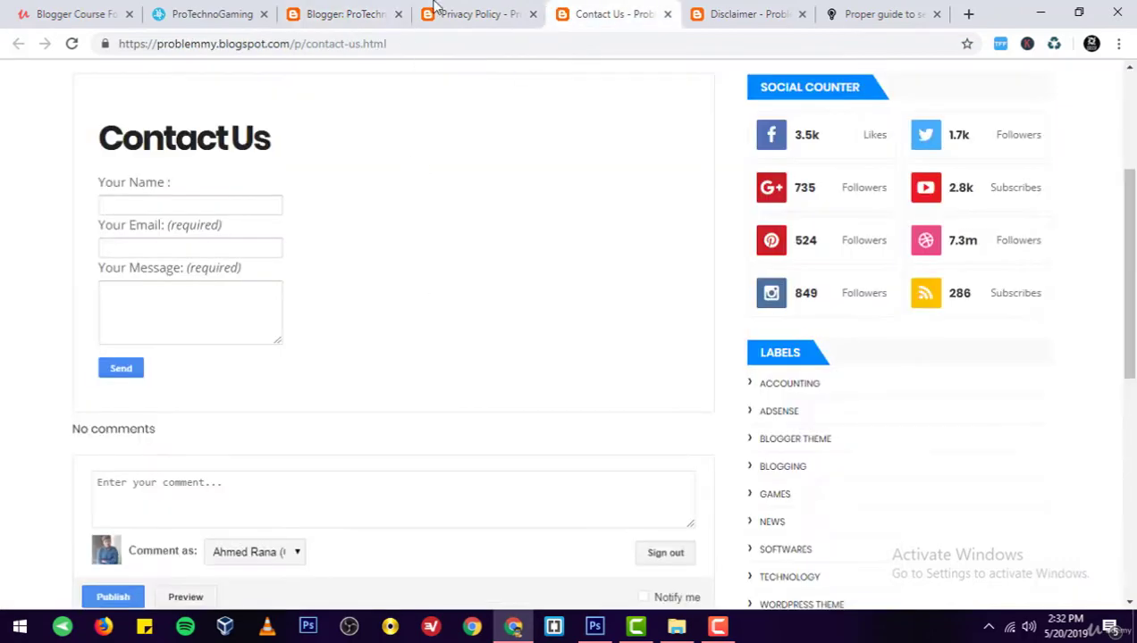
pyautogui.click(478, 14)
pyautogui.scroll(-5, 393, 358)
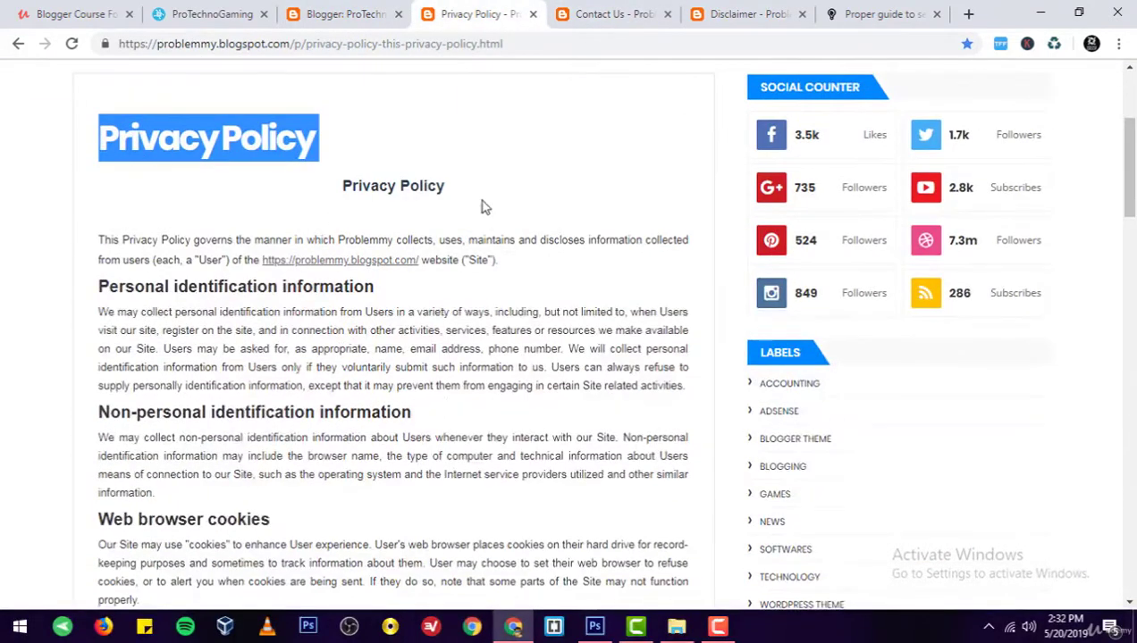
pyautogui.scroll(-1, 266, 286)
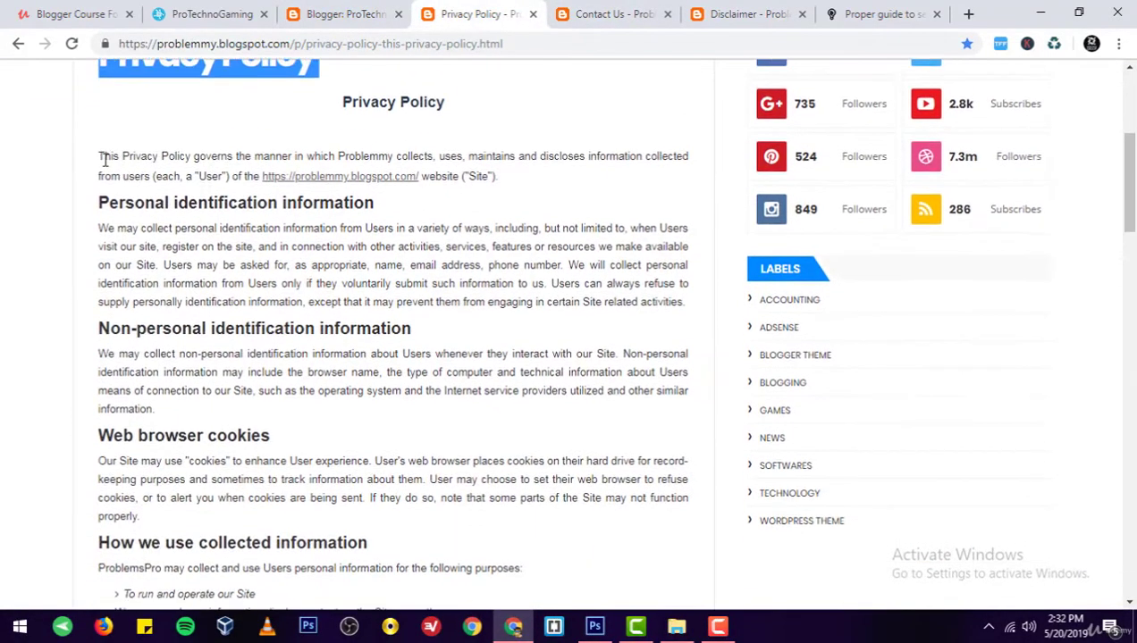
pyautogui.moveTo(100, 155); pyautogui.dragTo(348, 153)
pyautogui.scroll(-20, 223, 256)
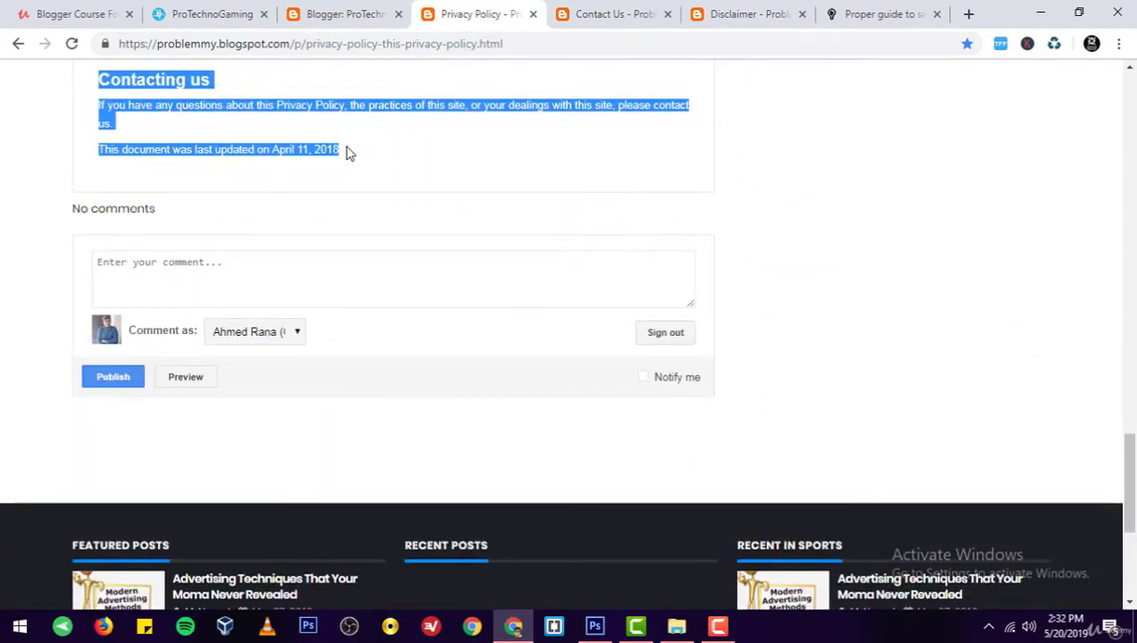
pyautogui.click(344, 15)
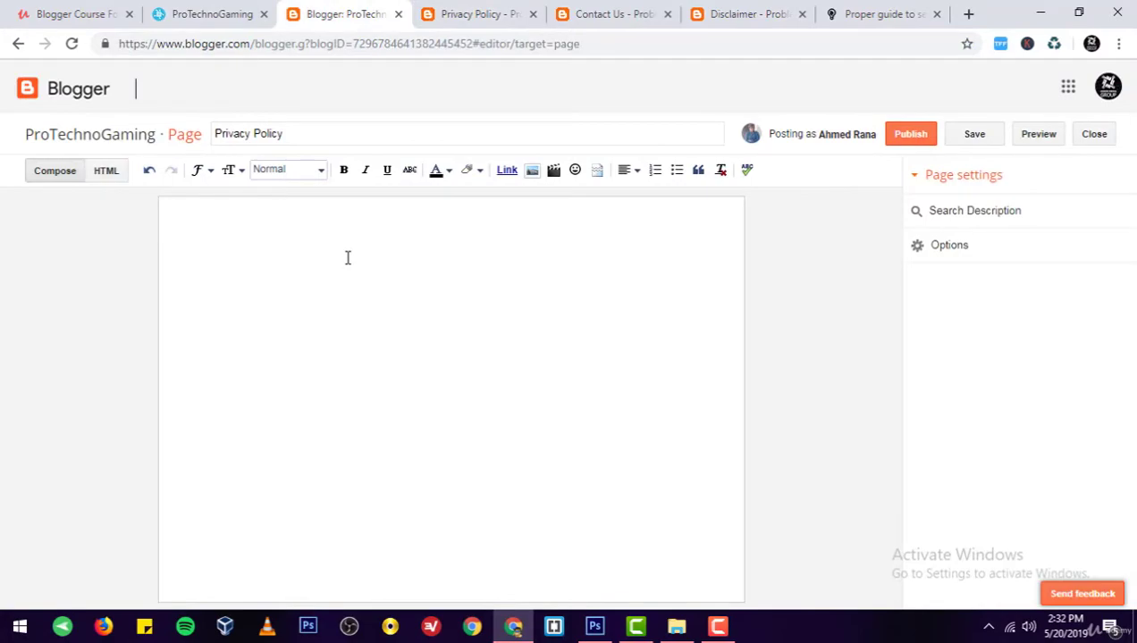
pyautogui.click(348, 257)
pyautogui.hotkey('ctrl', 'v')
pyautogui.hotkey('ctrl', 'z')
pyautogui.hotkey('ctrl', 'v')
pyautogui.scroll(15, 383, 322)
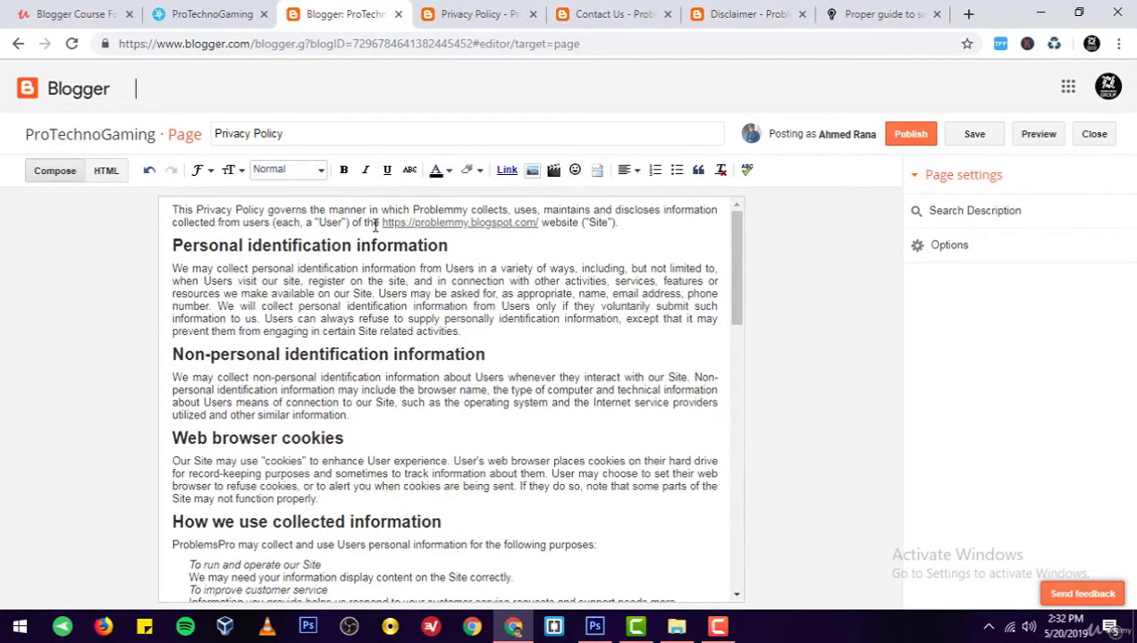
pyautogui.moveTo(407, 222); pyautogui.dragTo(540, 225)
pyautogui.click(212, 13)
pyautogui.click(198, 43)
pyautogui.hotkey('ctrl', 'c')
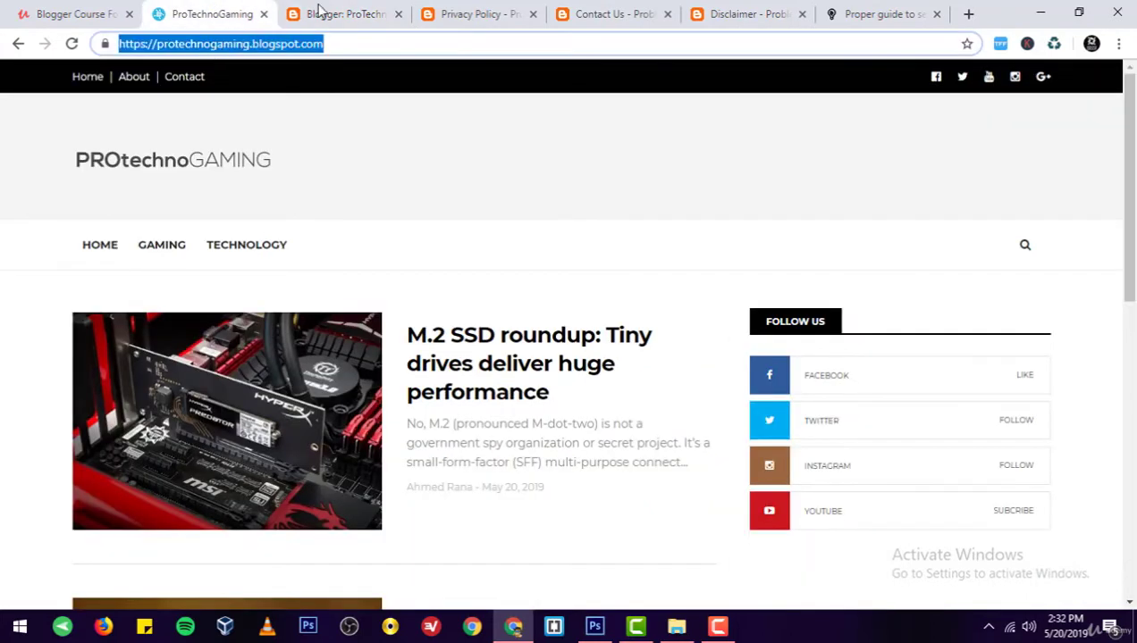
pyautogui.click(353, 11)
pyautogui.hotkey('ctrl', 'v')
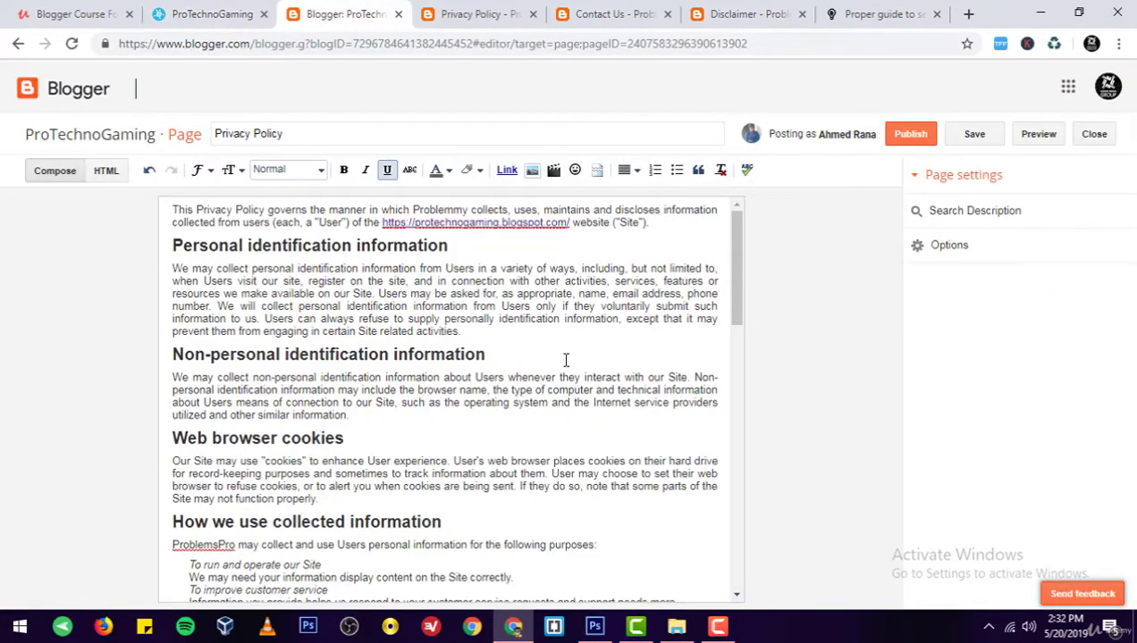
pyautogui.scroll(-3, 566, 360)
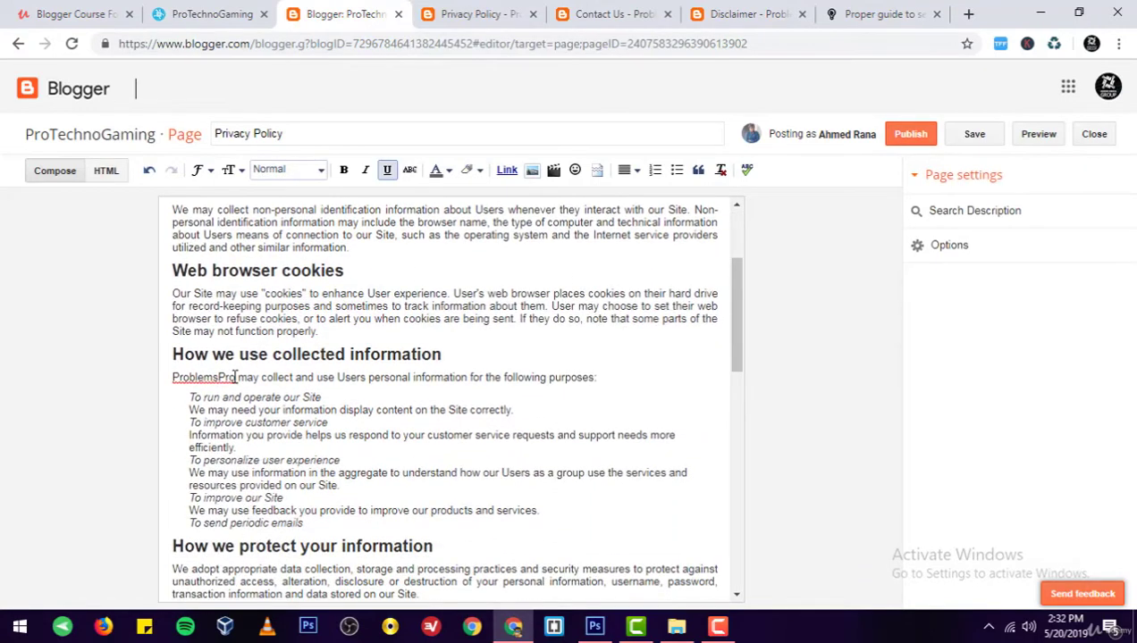
pyautogui.moveTo(235, 376); pyautogui.dragTo(166, 384)
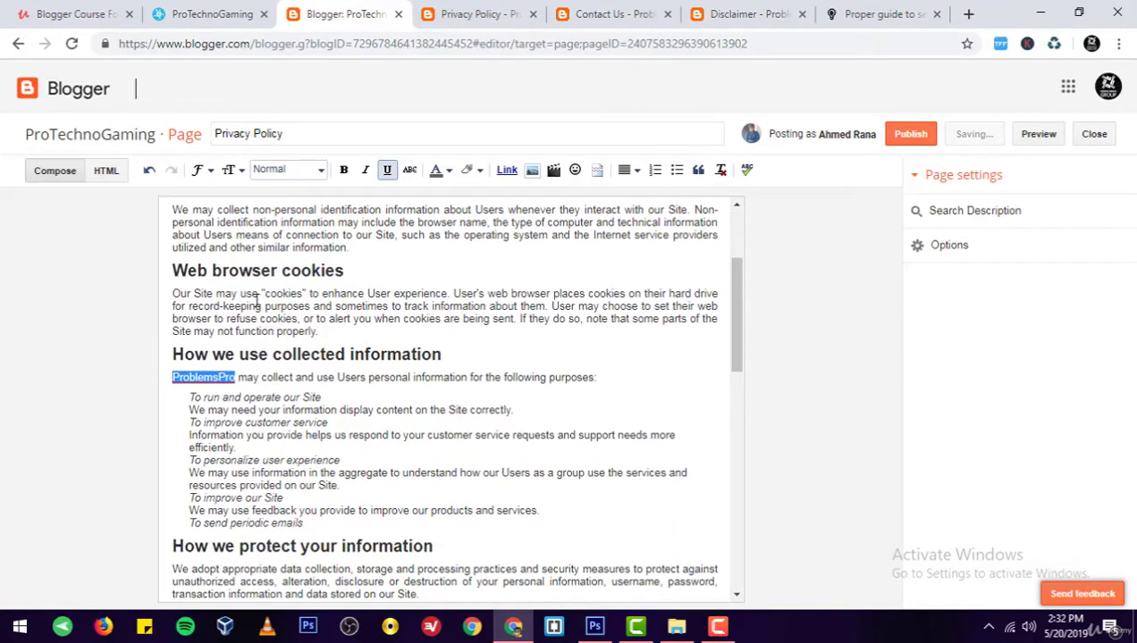
pyautogui.click(167, 9)
pyautogui.scroll(-8, 578, 355)
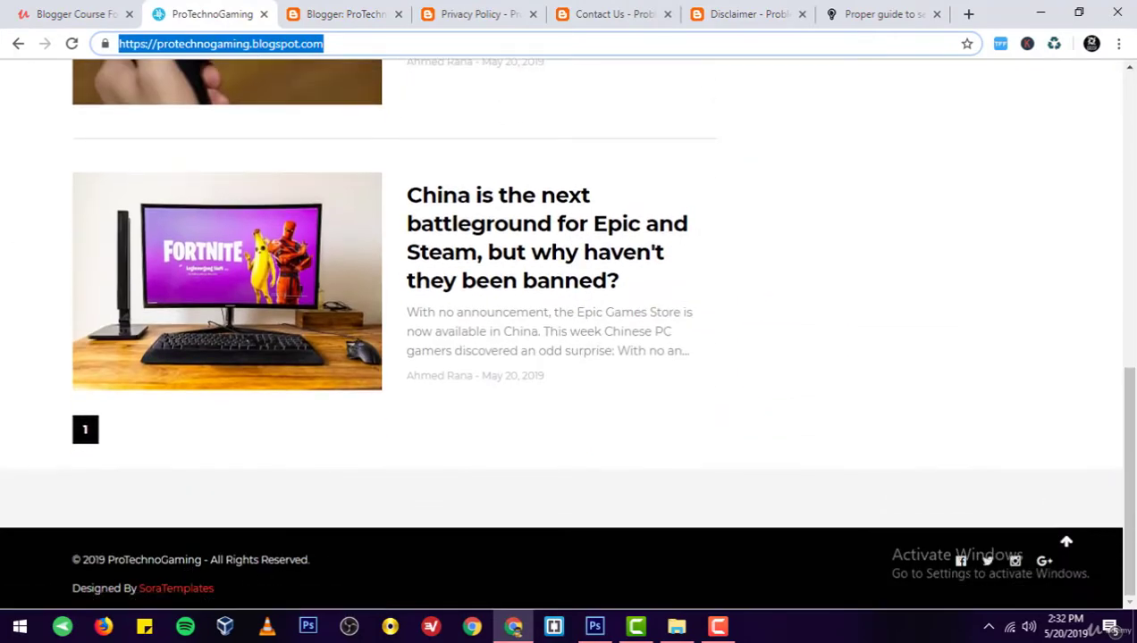
pyautogui.moveTo(202, 561); pyautogui.dragTo(119, 561)
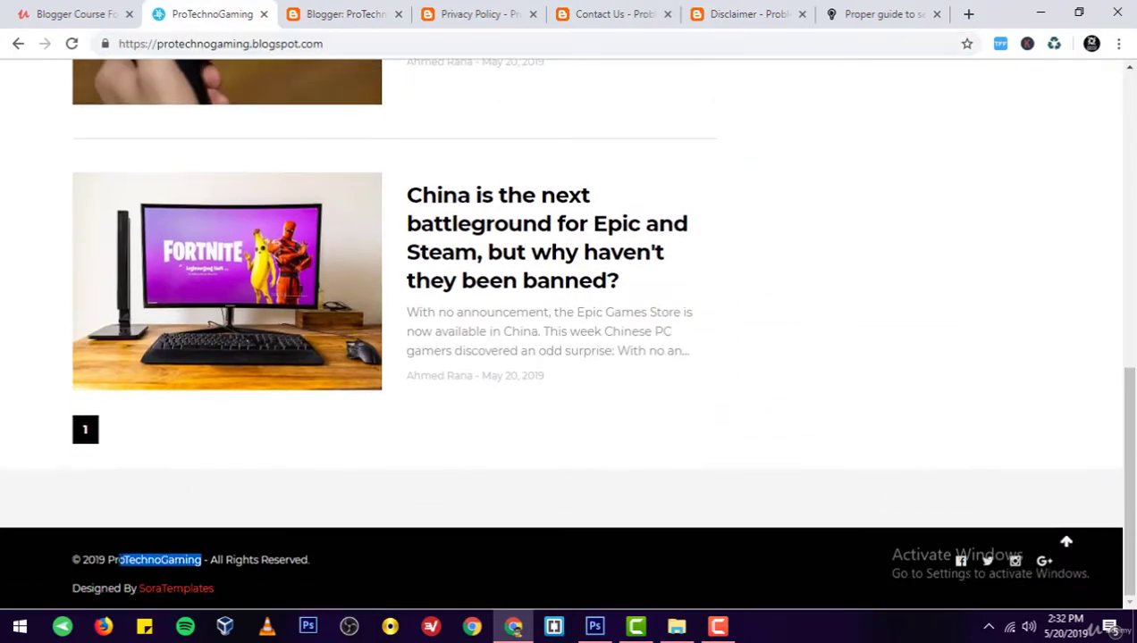
pyautogui.click(366, 18)
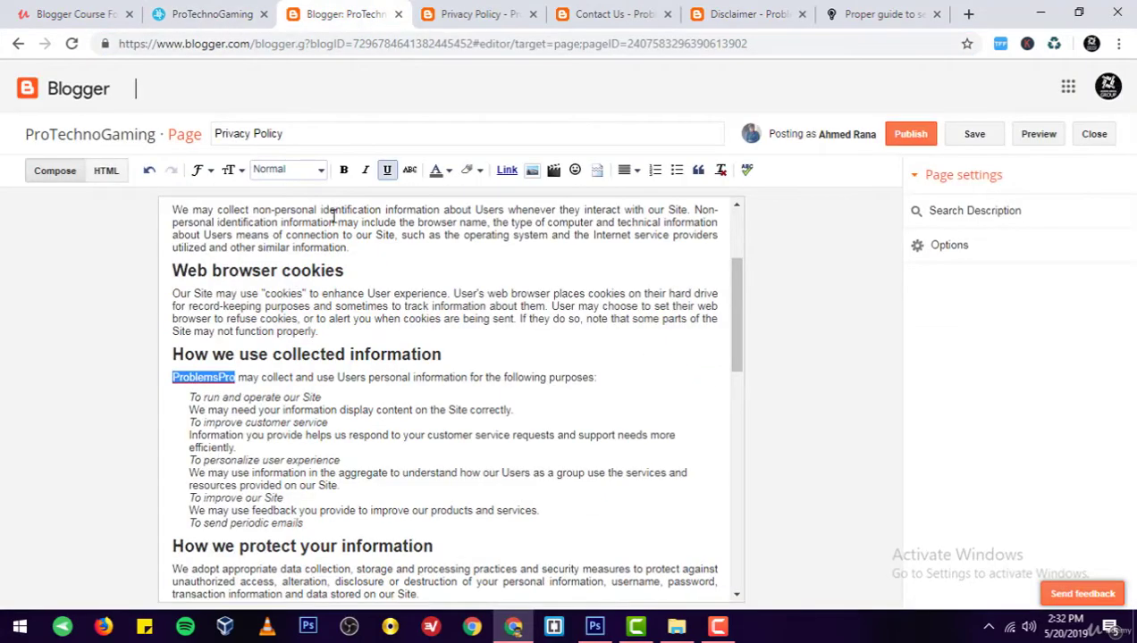
pyautogui.write('ProTechnoGaming')
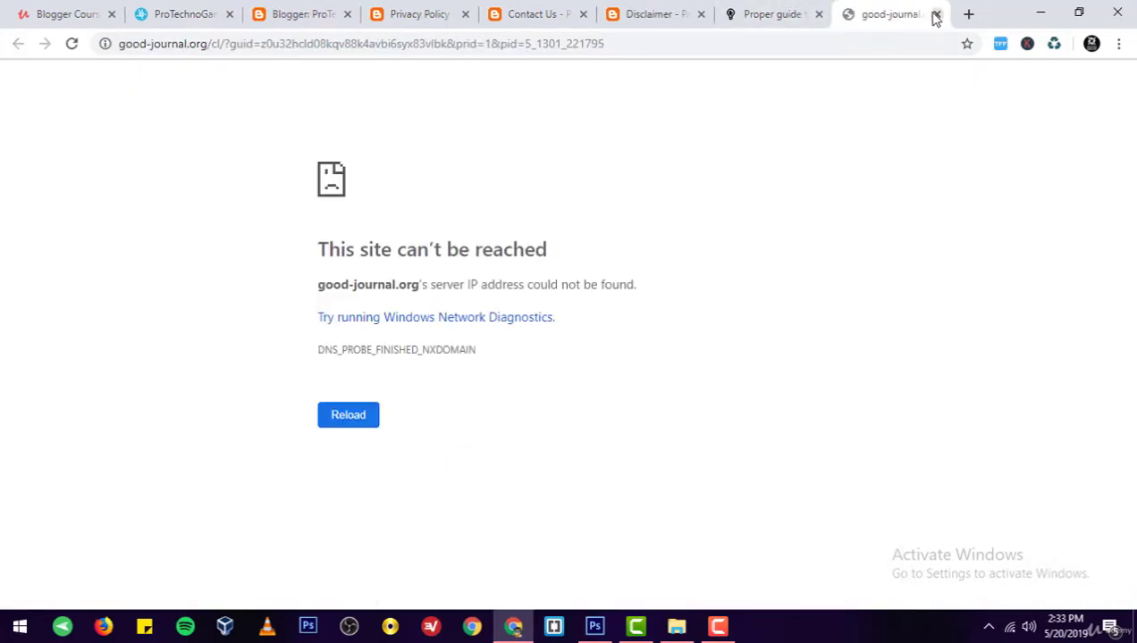
pyautogui.click(936, 16)
# Replace the name ProblemsPro under "How we use collected information" with ProTechnoGaming.
pyautogui.click(208, 12)
pyautogui.click(396, 9)
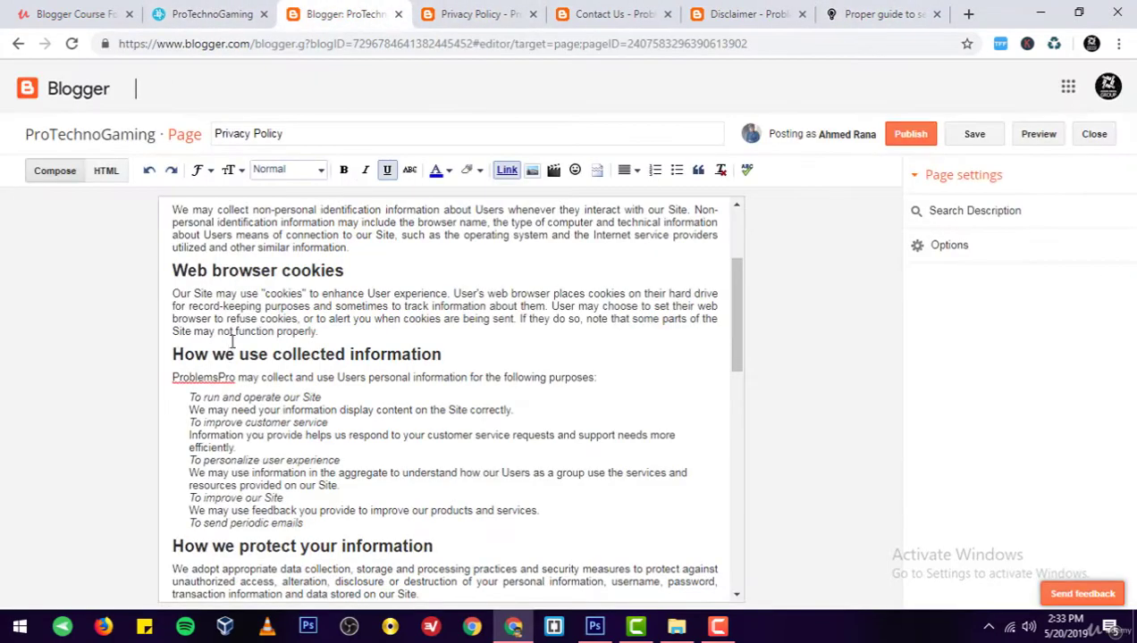
pyautogui.moveTo(234, 377); pyautogui.dragTo(172, 383)
pyautogui.write('ProTechnoGaming')
# Review the remaining policy sections down to "Contacting us" for further text that refers to the original site.
pyautogui.scroll(-3, 337, 409)
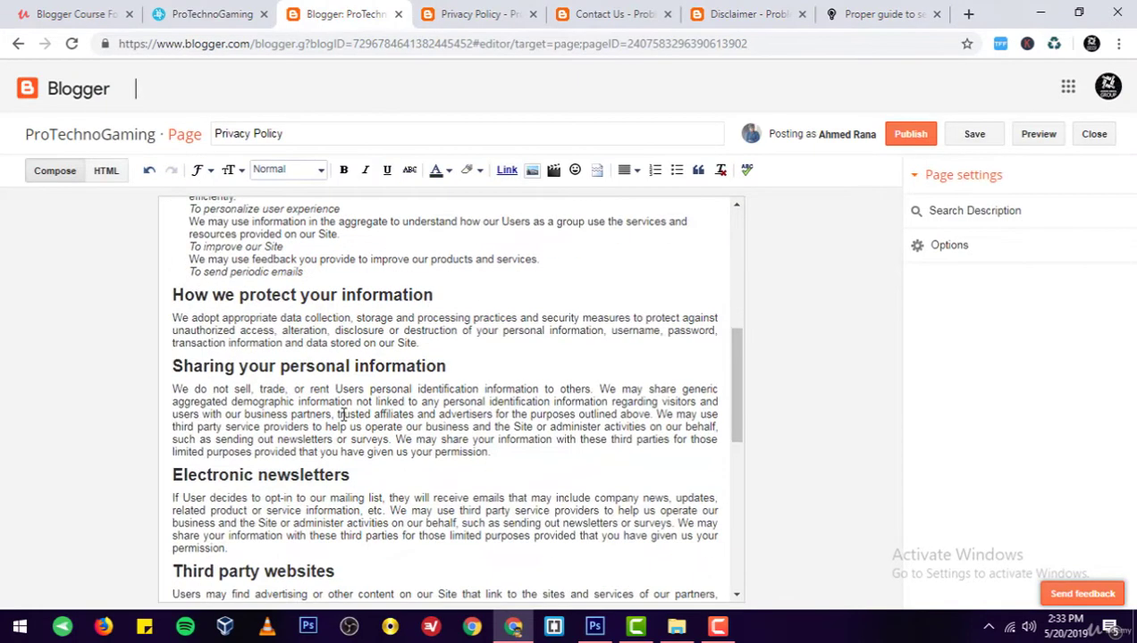
pyautogui.scroll(-3, 340, 415)
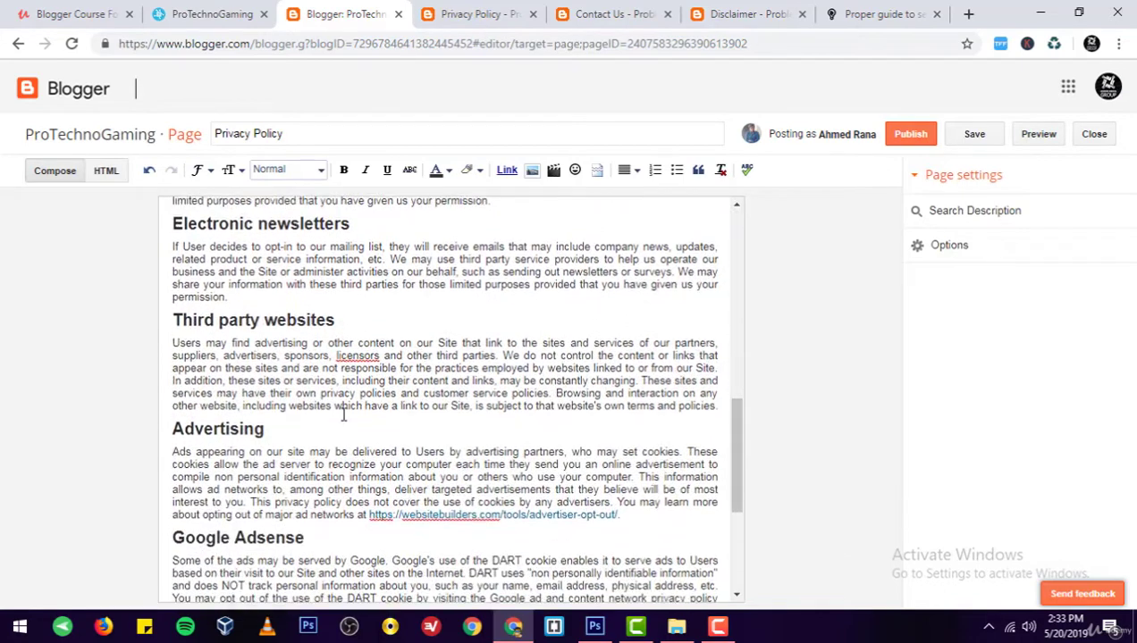
pyautogui.scroll(-3, 342, 415)
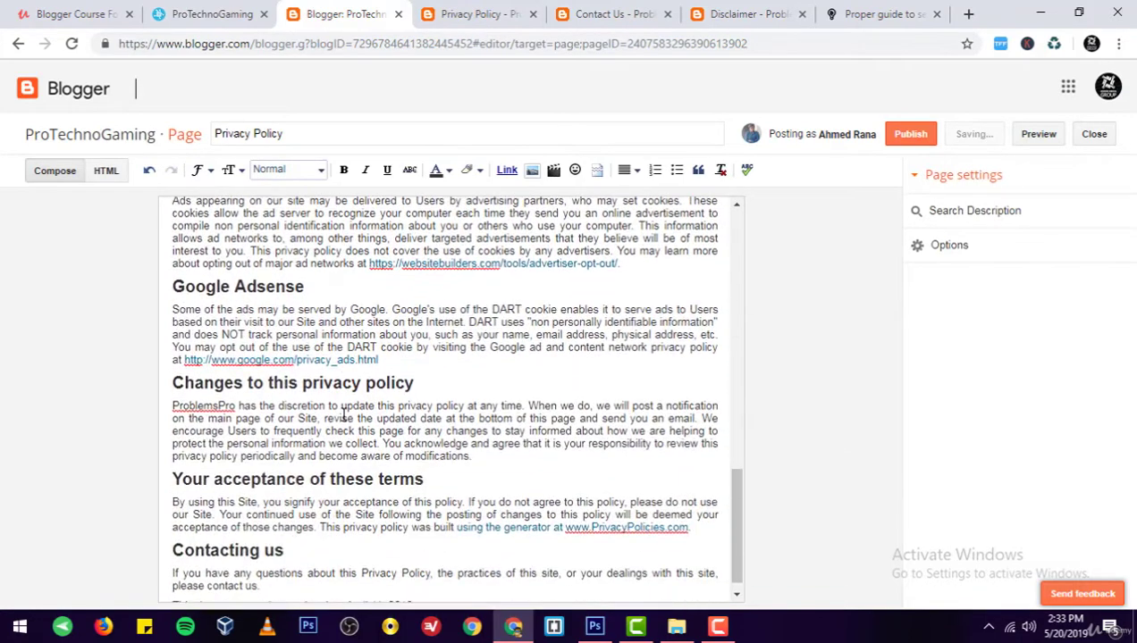
pyautogui.scroll(-1, 344, 415)
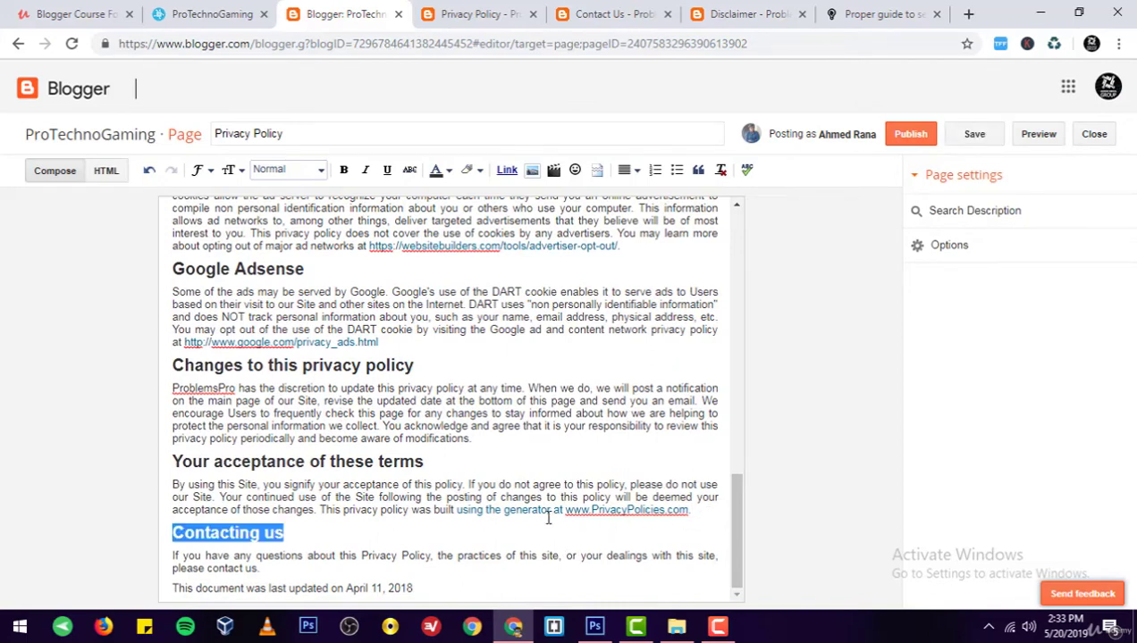
pyautogui.click(504, 511)
pyautogui.click(355, 510)
pyautogui.doubleClick(330, 510)
pyautogui.keyDown('shift'); pyautogui.click(693, 512); pyautogui.keyUp('shift')
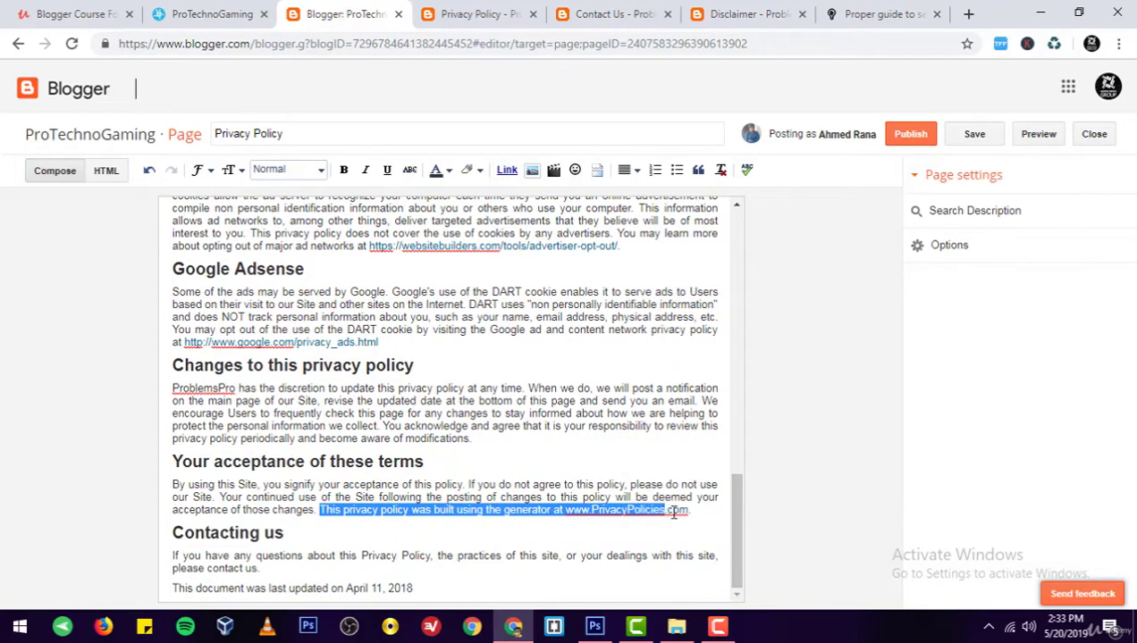
pyautogui.press('BackSpace')
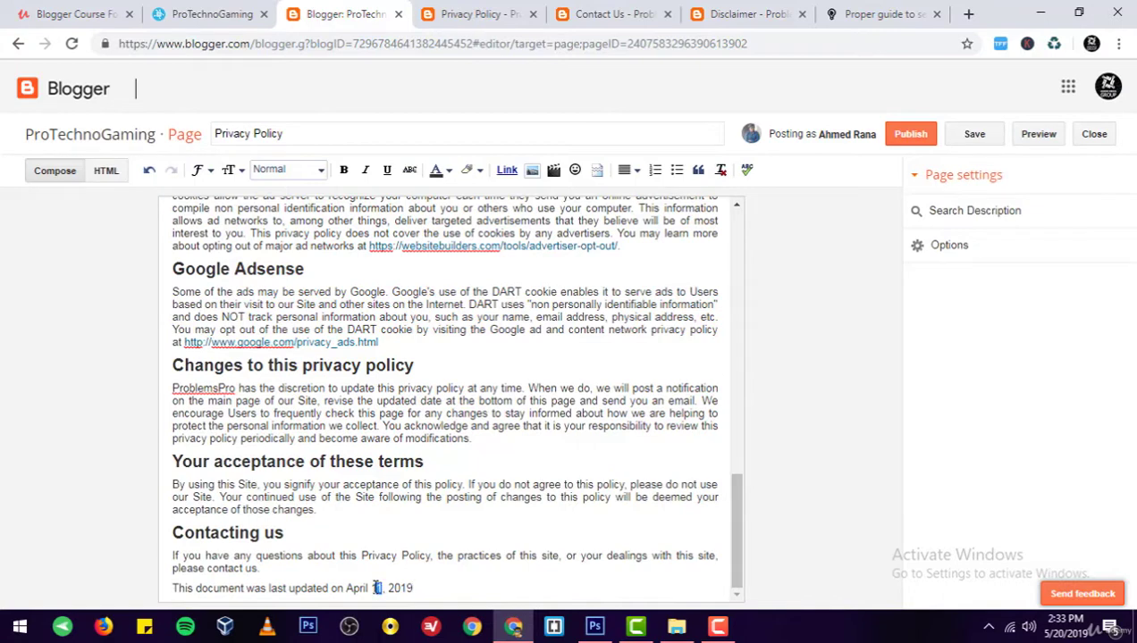
# Change the policy's last-updated date to the current date, May 20, 2019.
pyautogui.moveTo(382, 588); pyautogui.dragTo(348, 590)
pyautogui.click(1062, 629)
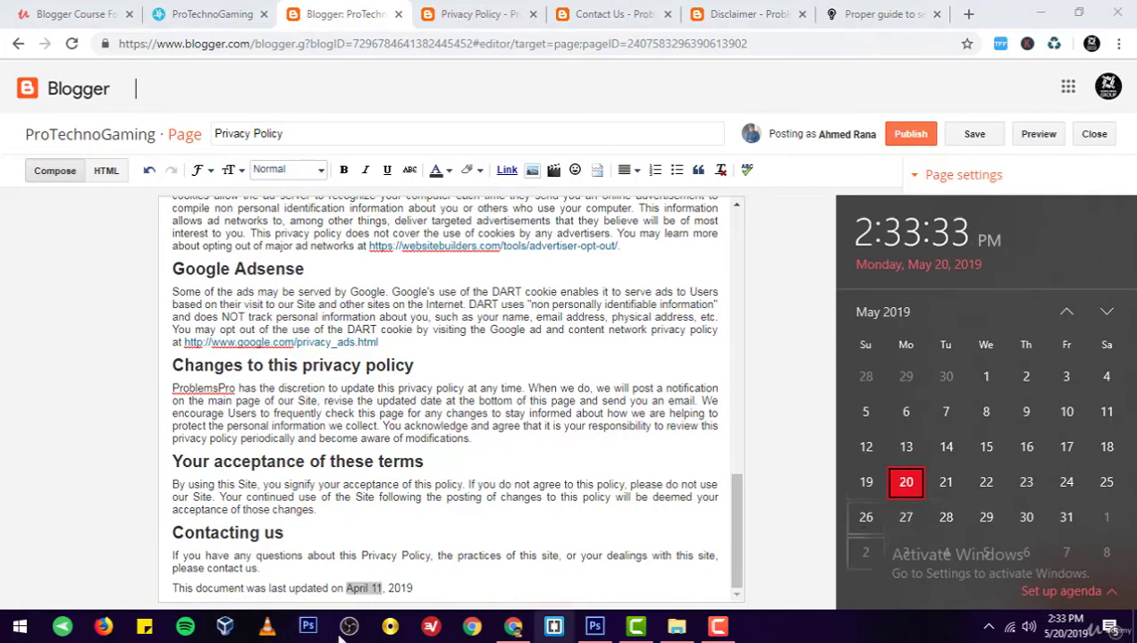
pyautogui.click(370, 588)
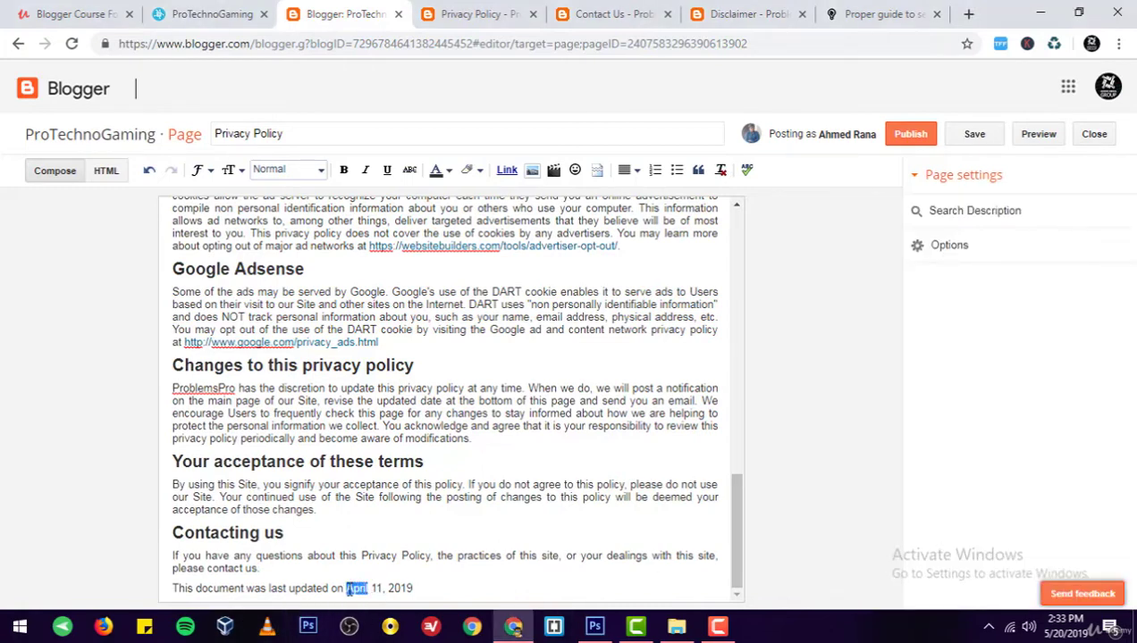
pyautogui.write('May')
pyautogui.press('BackSpace')
pyautogui.press('BackSpace')
pyautogui.write('20')
# Set reader comments to "Don't allow" for the Privacy Policy page and publish it.
pyautogui.scroll(15, 390, 390)
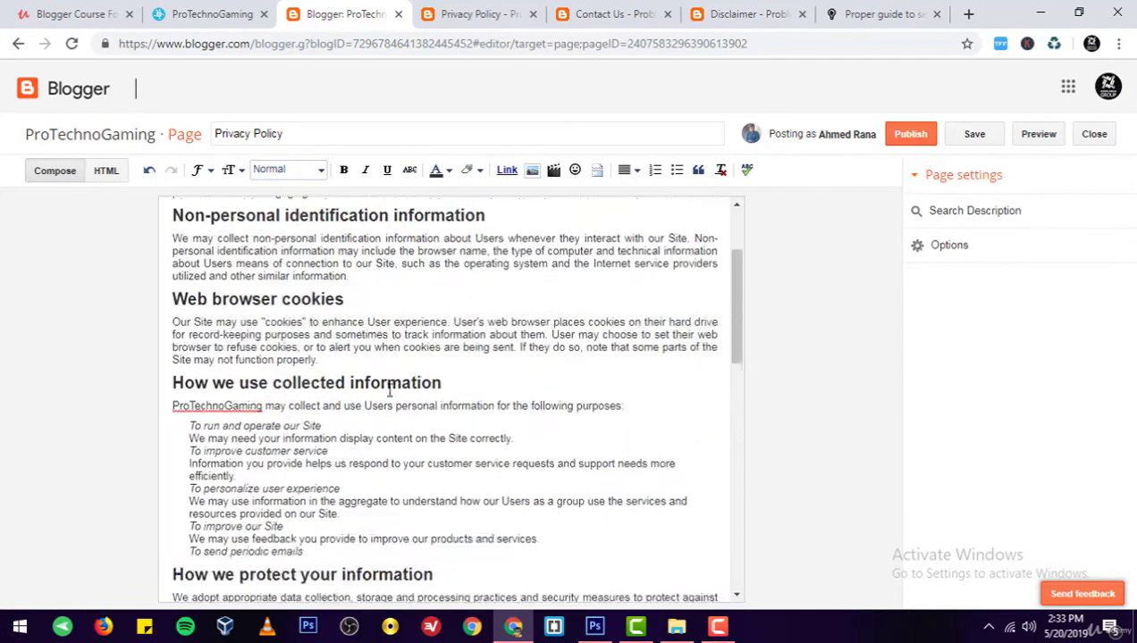
pyautogui.click(990, 254)
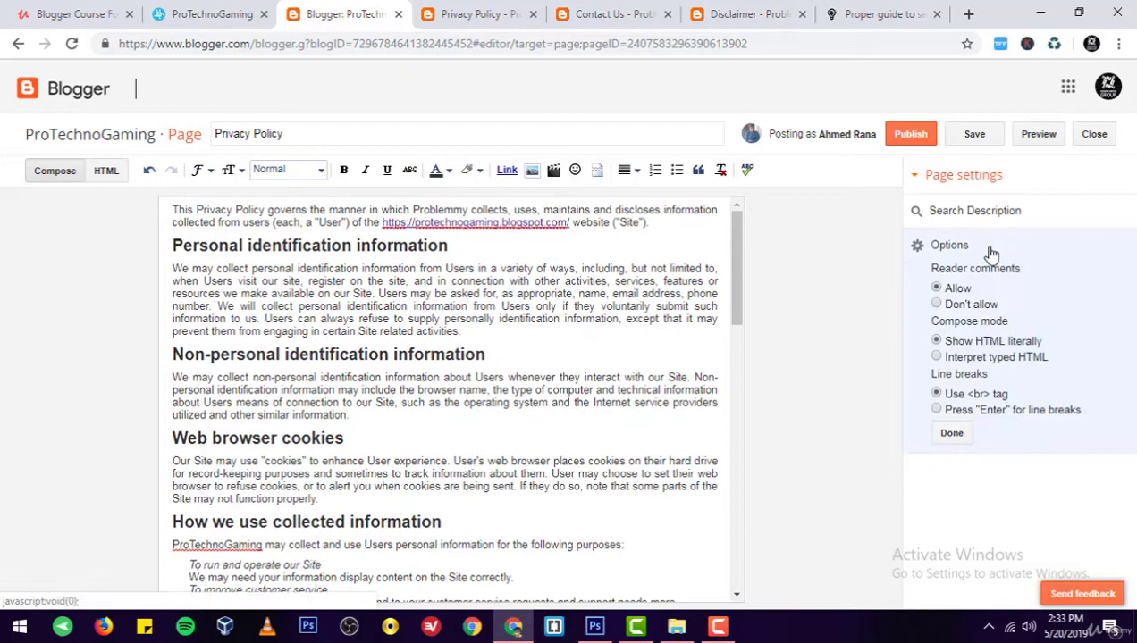
pyautogui.click(961, 304)
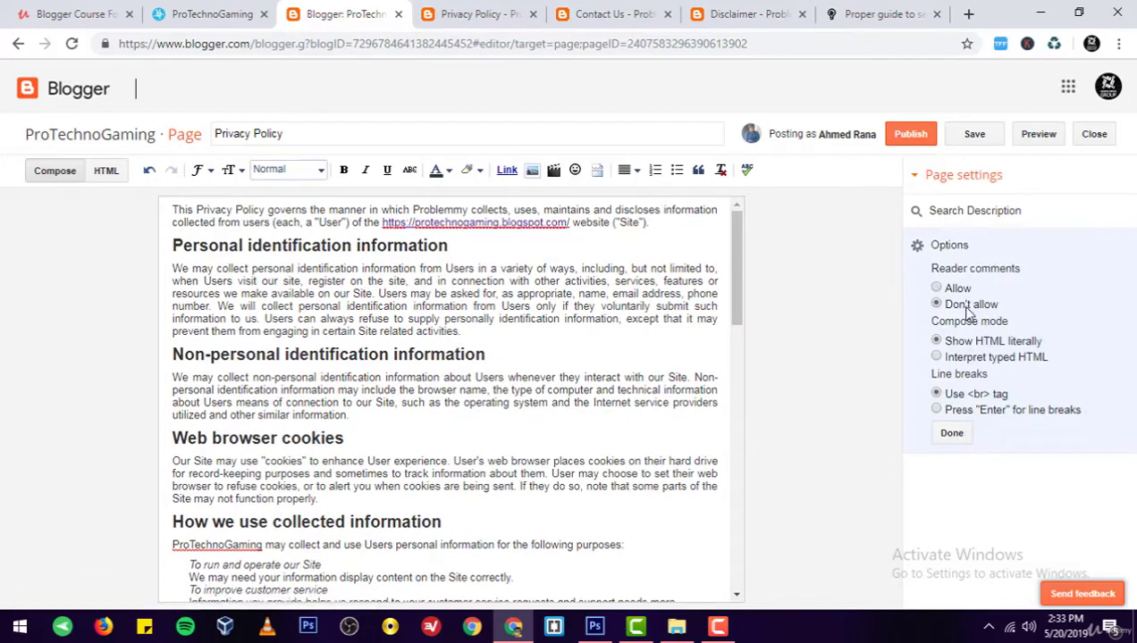
pyautogui.click(950, 432)
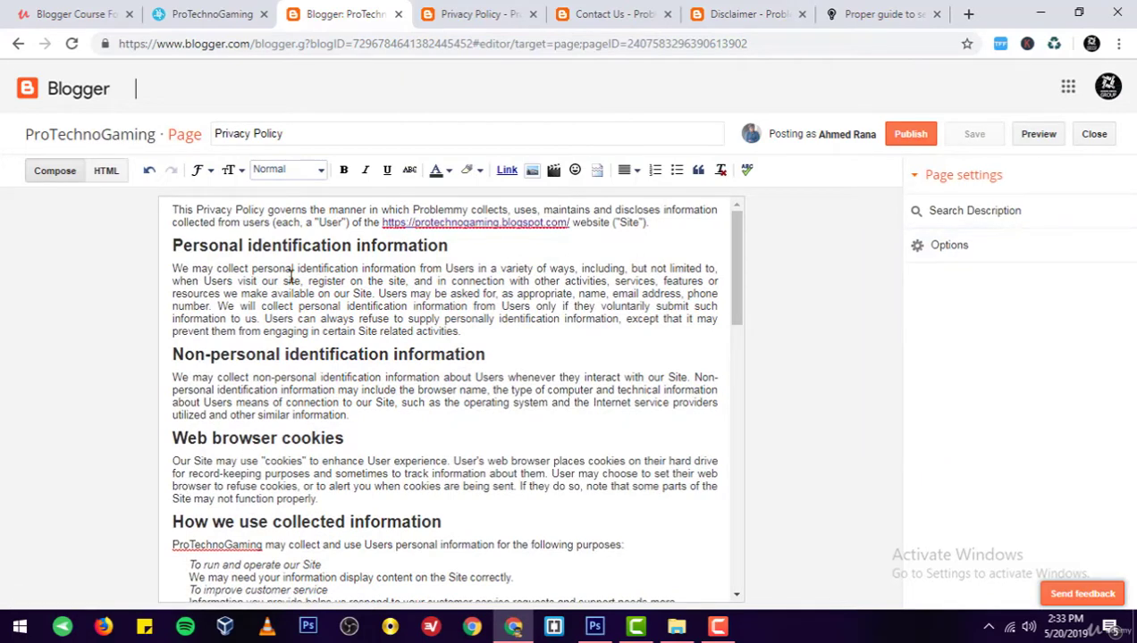
pyautogui.click(918, 145)
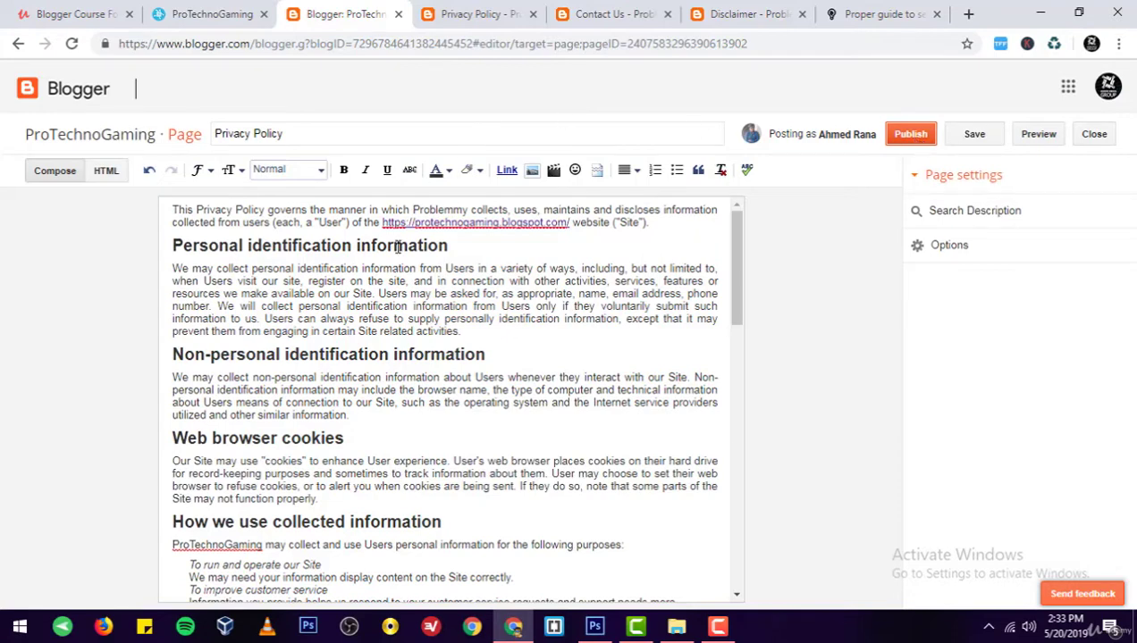
pyautogui.click(903, 136)
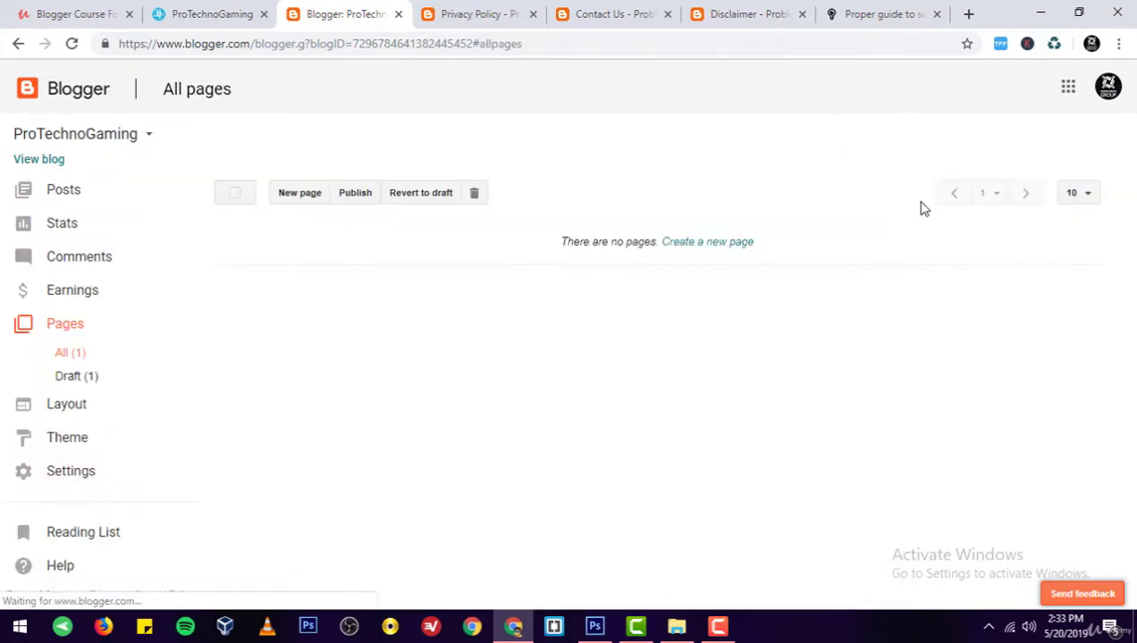
# Open the published Privacy Policy page on the blog, look through it, and copy its web address.
pyautogui.click(291, 260)
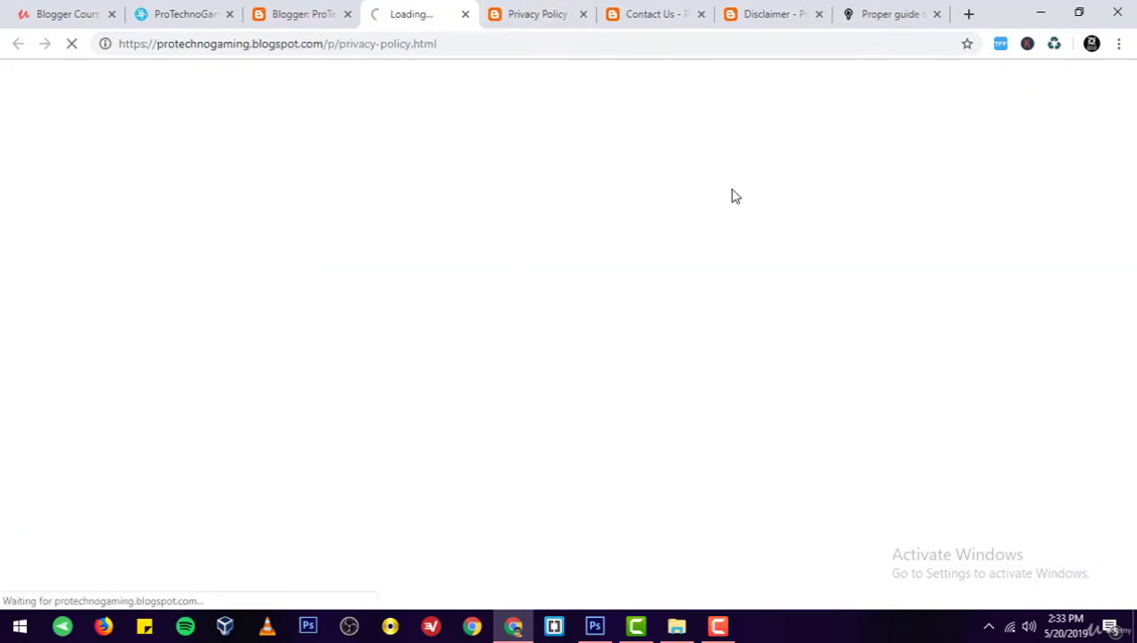
pyautogui.scroll(-2, 416, 277)
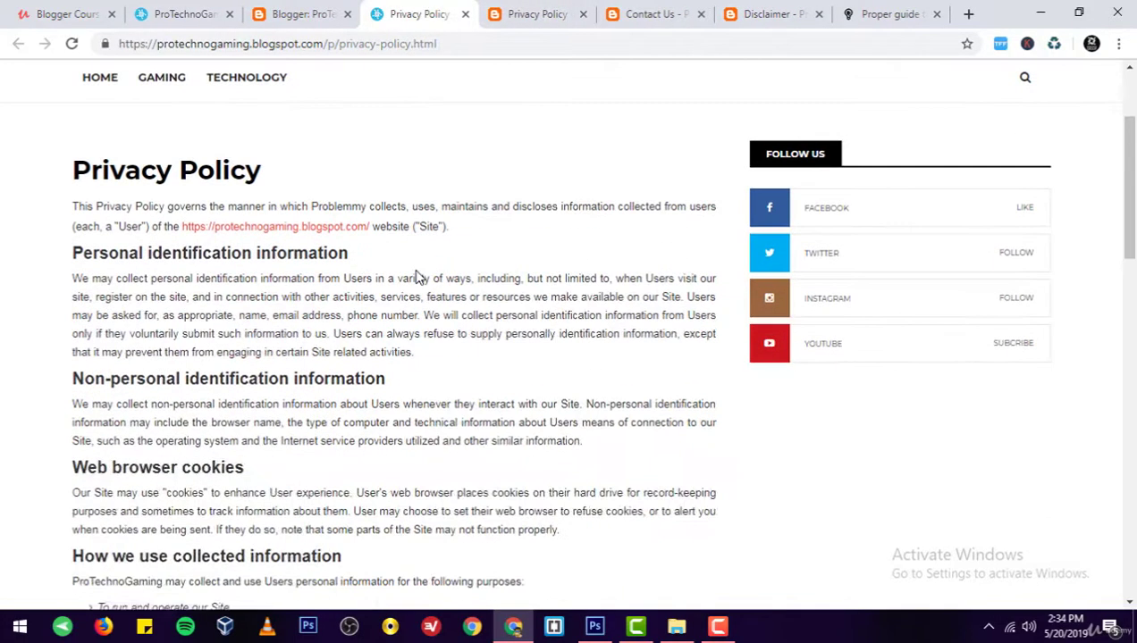
pyautogui.scroll(-15, 416, 276)
pyautogui.scroll(16, 417, 274)
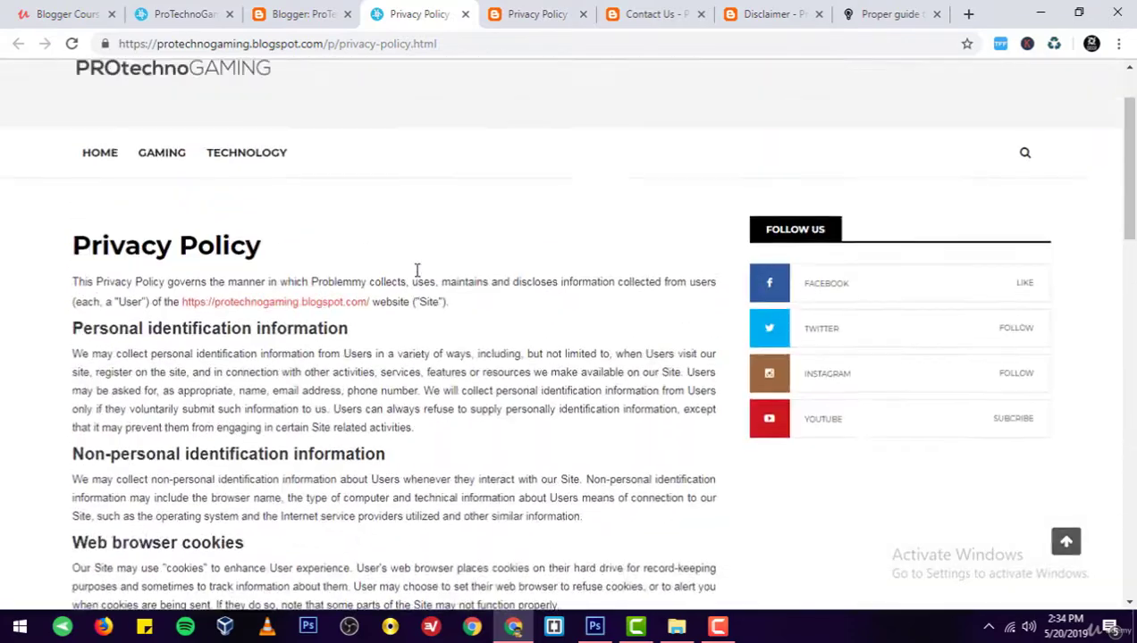
pyautogui.scroll(1, 402, 259)
pyautogui.click(355, 43)
pyautogui.hotkey('ctrl', 'c')
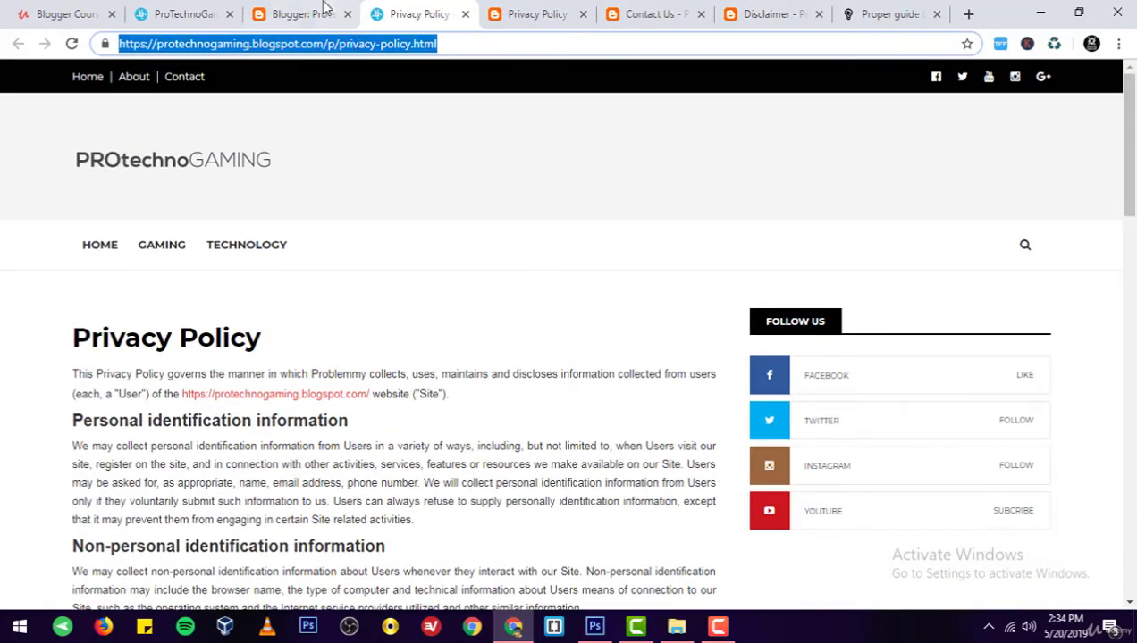
# Remove the About and Contact links from the Top Navigation menu gadget in the blog's layout.
pyautogui.click(325, 11)
pyautogui.click(64, 409)
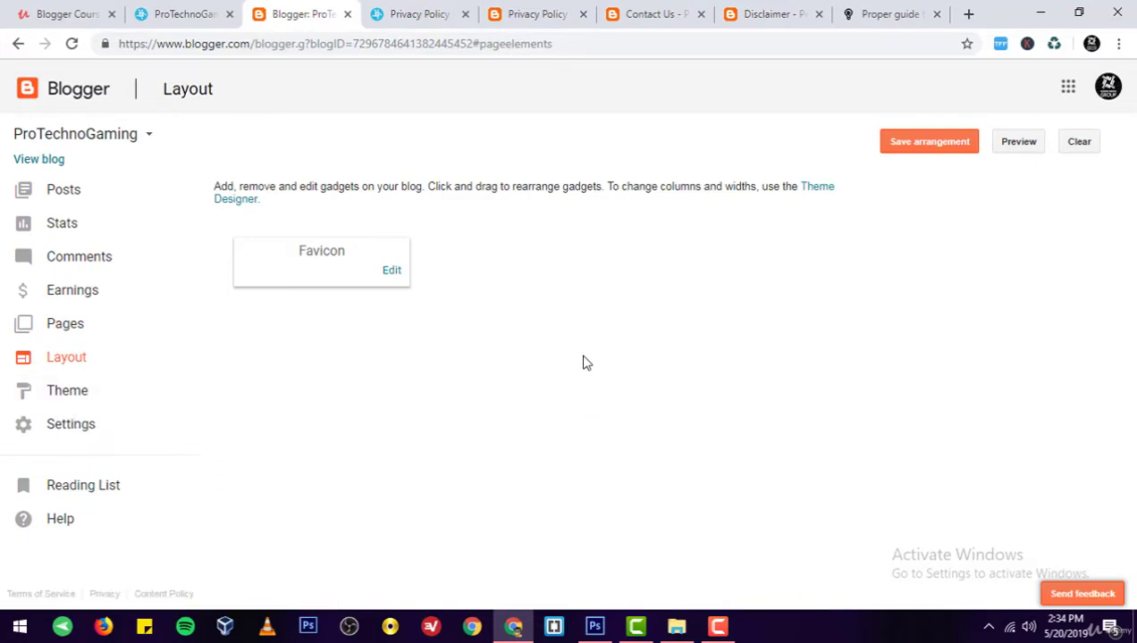
pyautogui.click(418, 14)
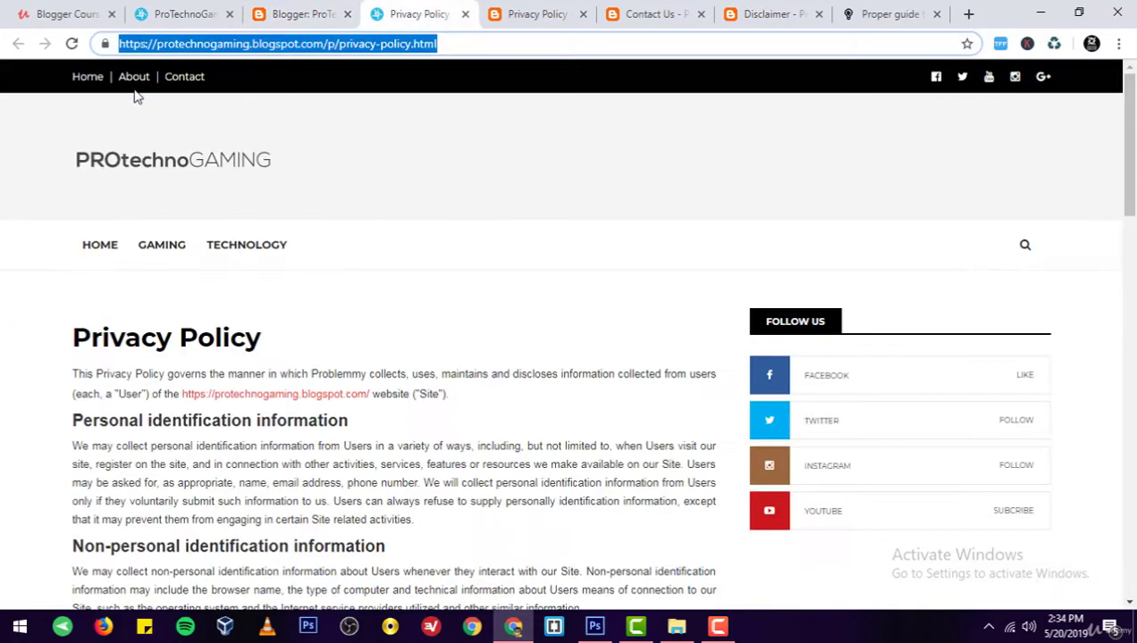
pyautogui.click(320, 7)
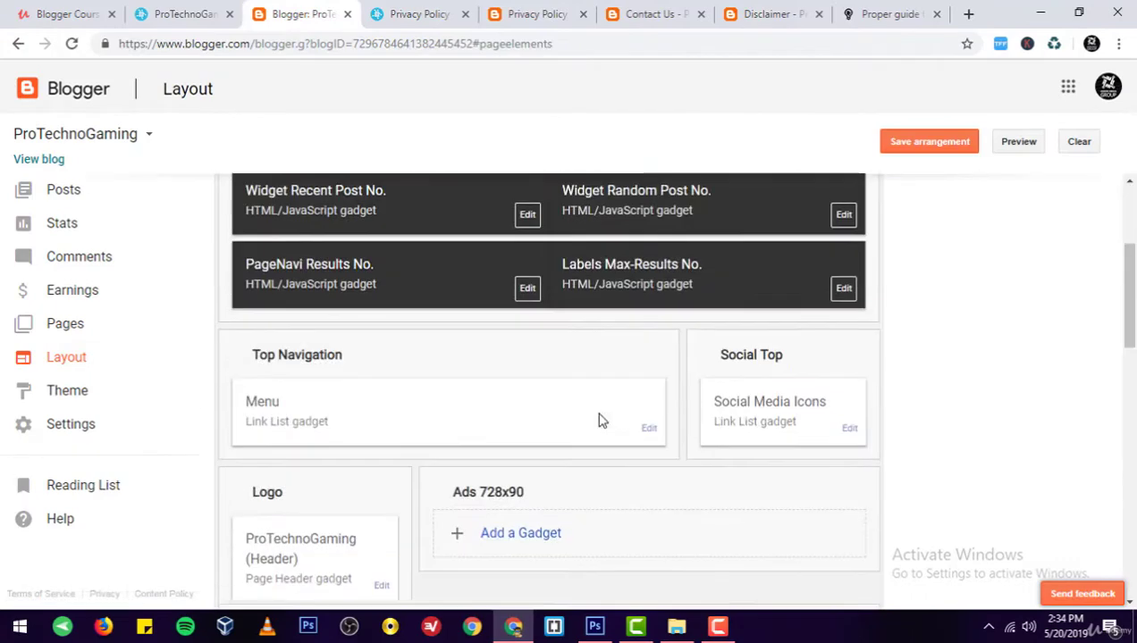
pyautogui.click(650, 417)
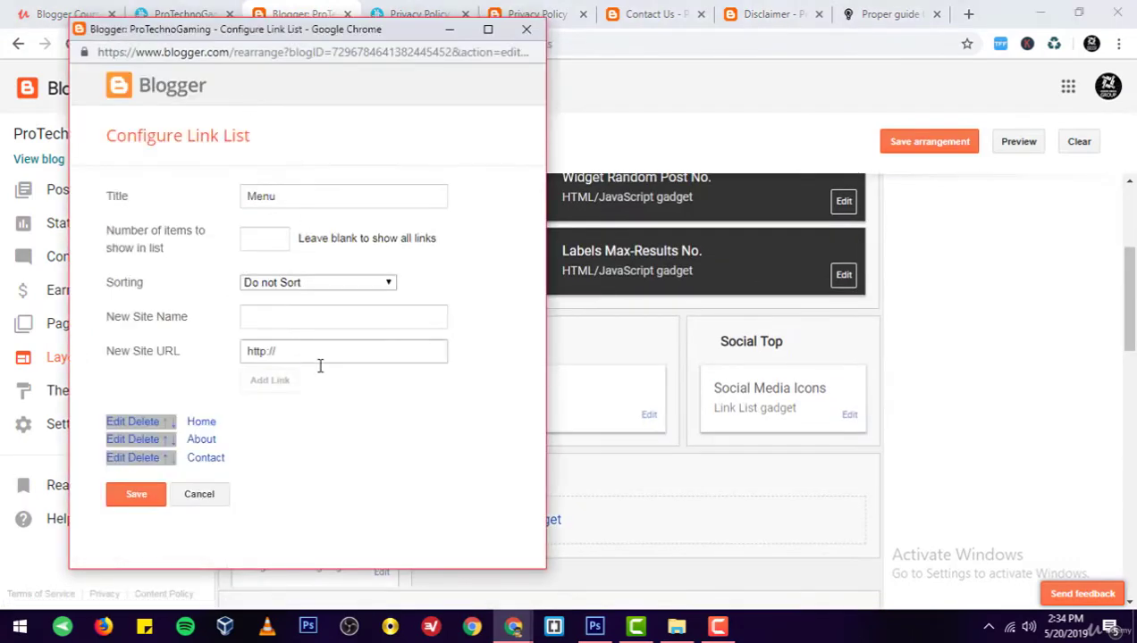
pyautogui.click(143, 439)
pyautogui.click(143, 440)
# Add a "Privacy Policies" link with the copied page address below Home in the menu, and save the link list.
pyautogui.tripleClick(344, 351)
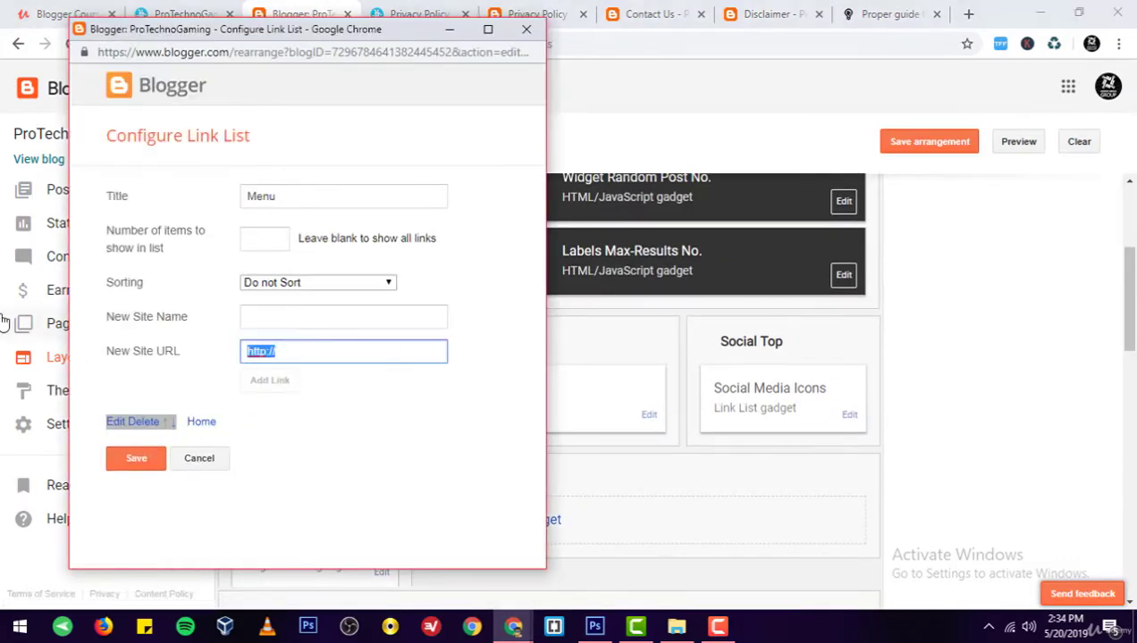
pyautogui.hotkey('ctrl', 'v')
pyautogui.click(348, 318)
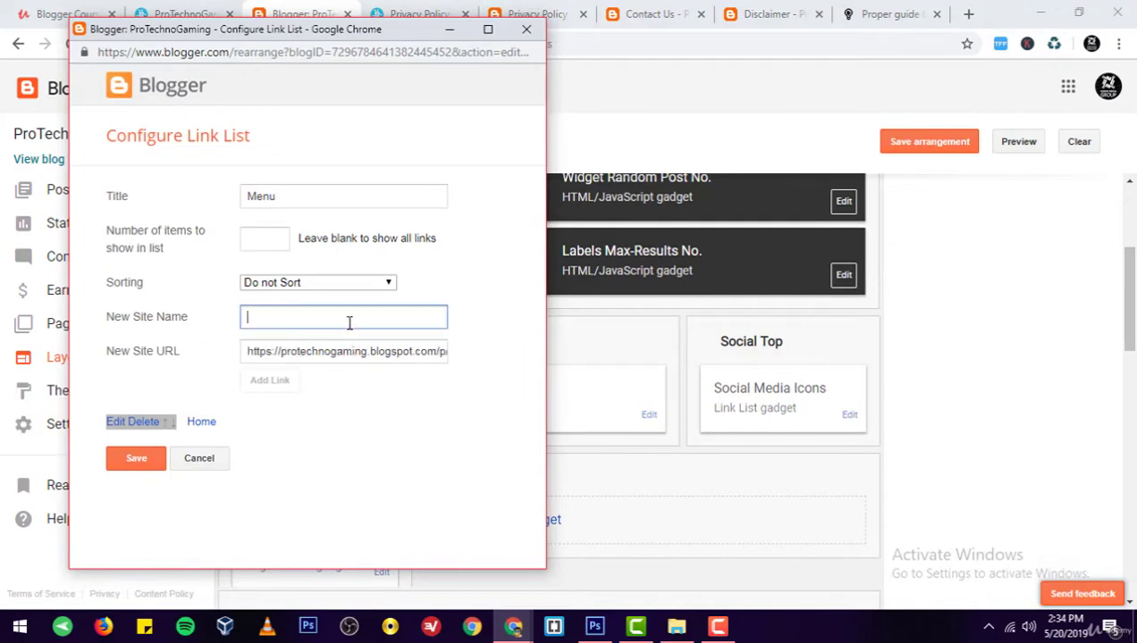
pyautogui.write('Privacy Policies')
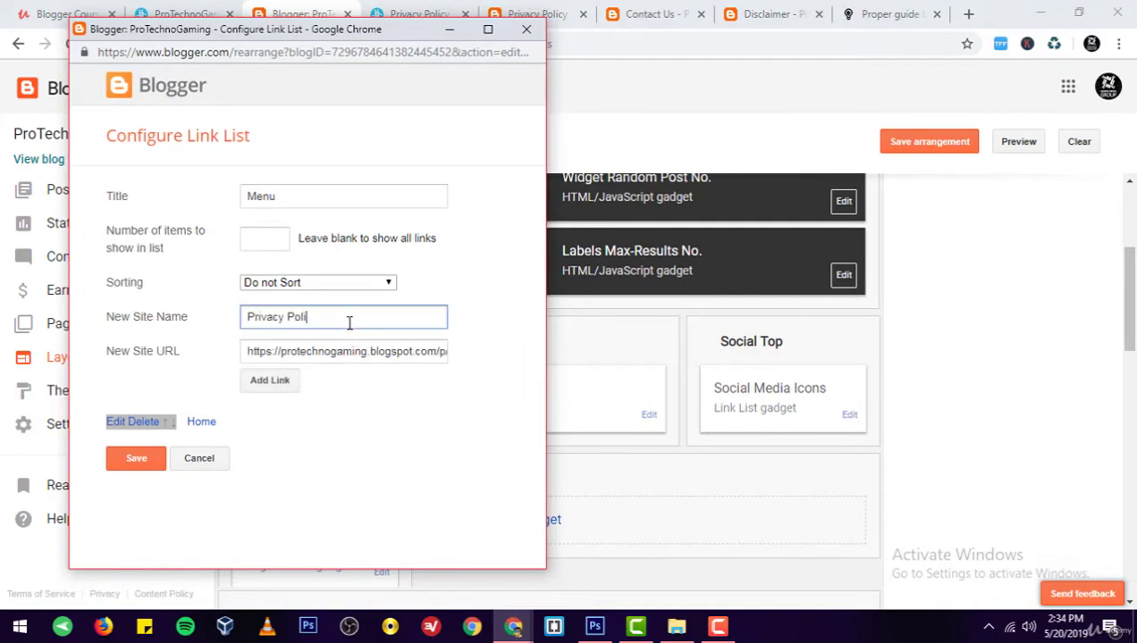
pyautogui.click(269, 379)
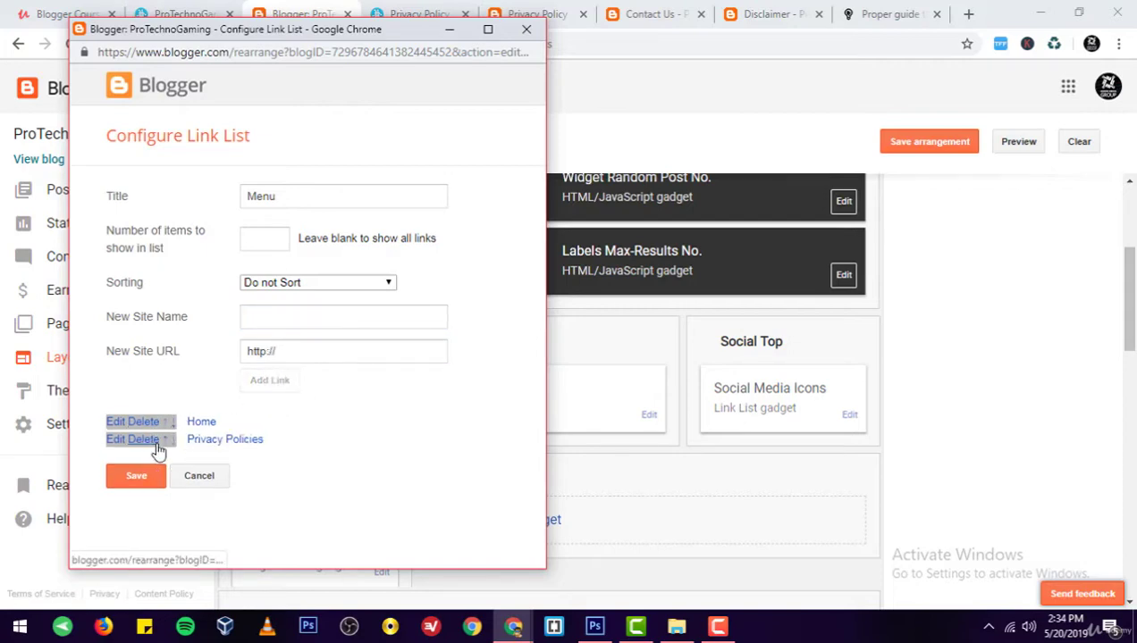
pyautogui.click(165, 439)
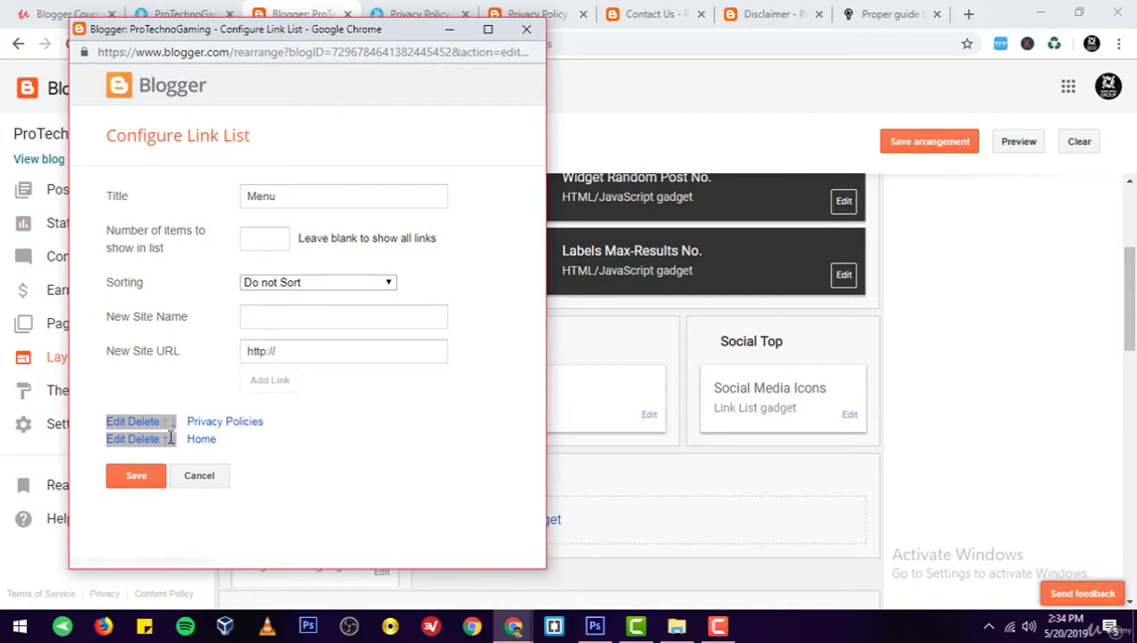
pyautogui.click(171, 422)
pyautogui.click(150, 476)
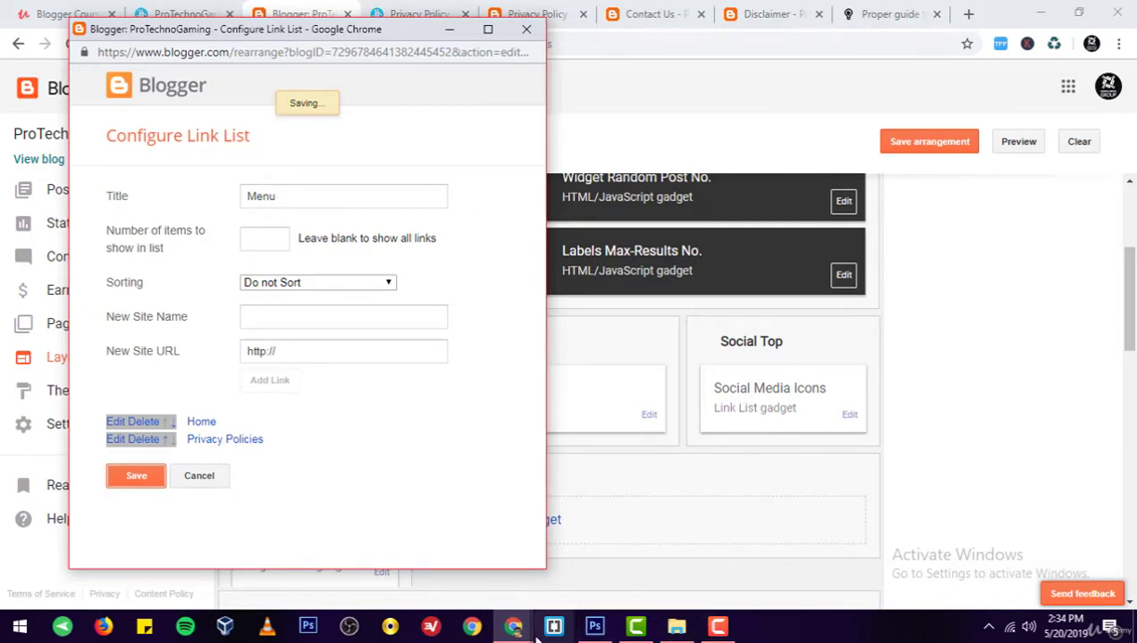
# Check the blog's home page for the updated top navigation and look over the listed posts.
pyautogui.click(416, 13)
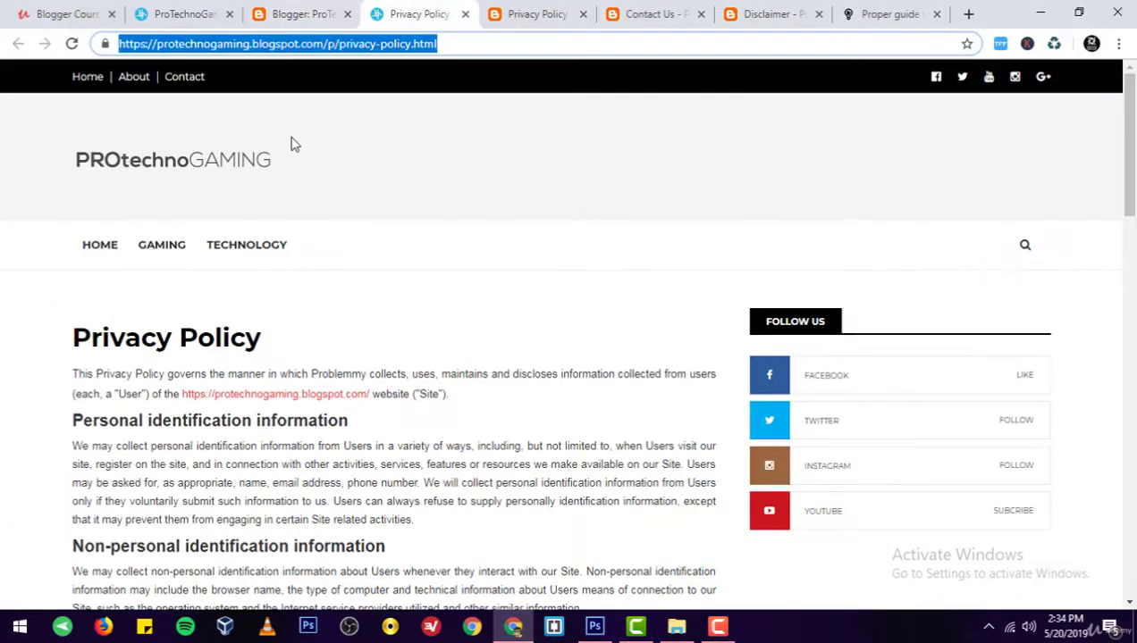
pyautogui.click(192, 160)
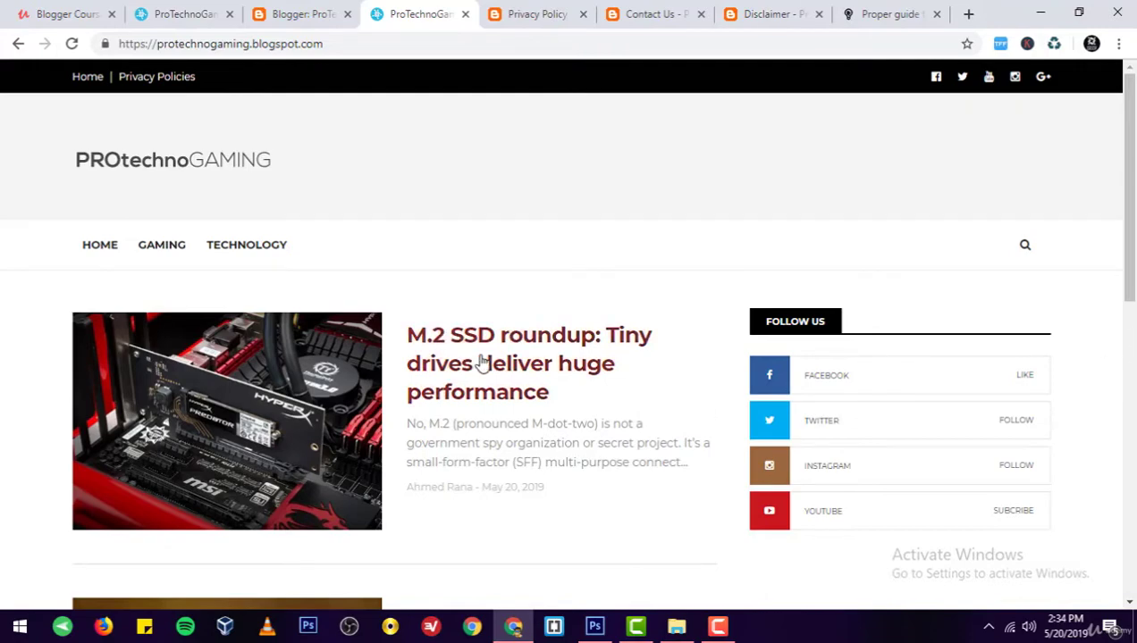
pyautogui.scroll(-8, 625, 313)
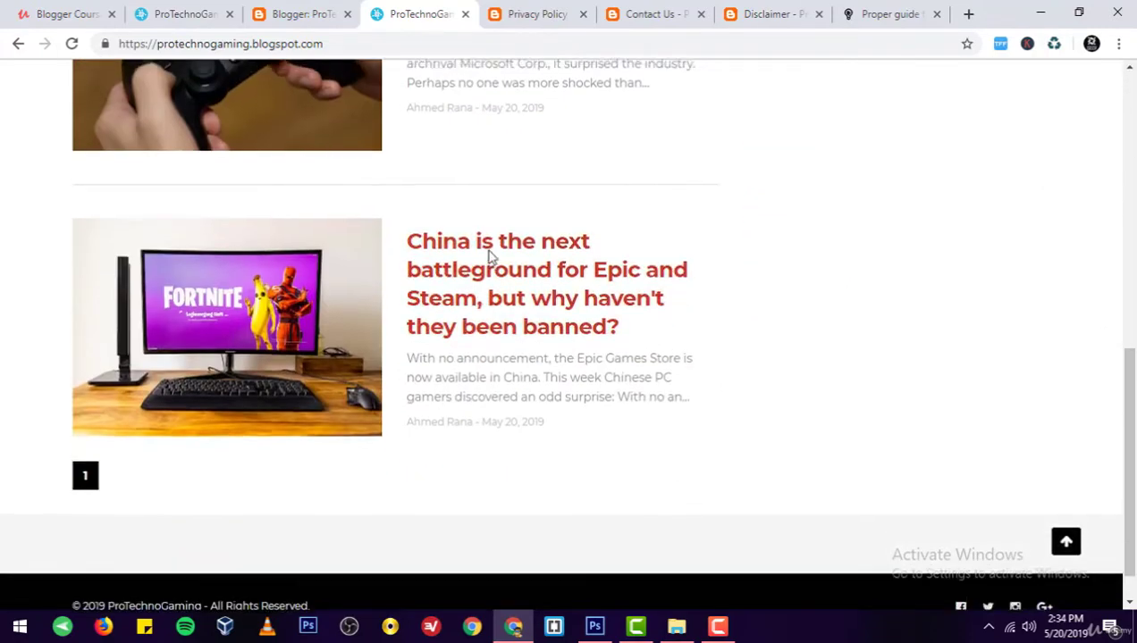
pyautogui.scroll(5, 490, 254)
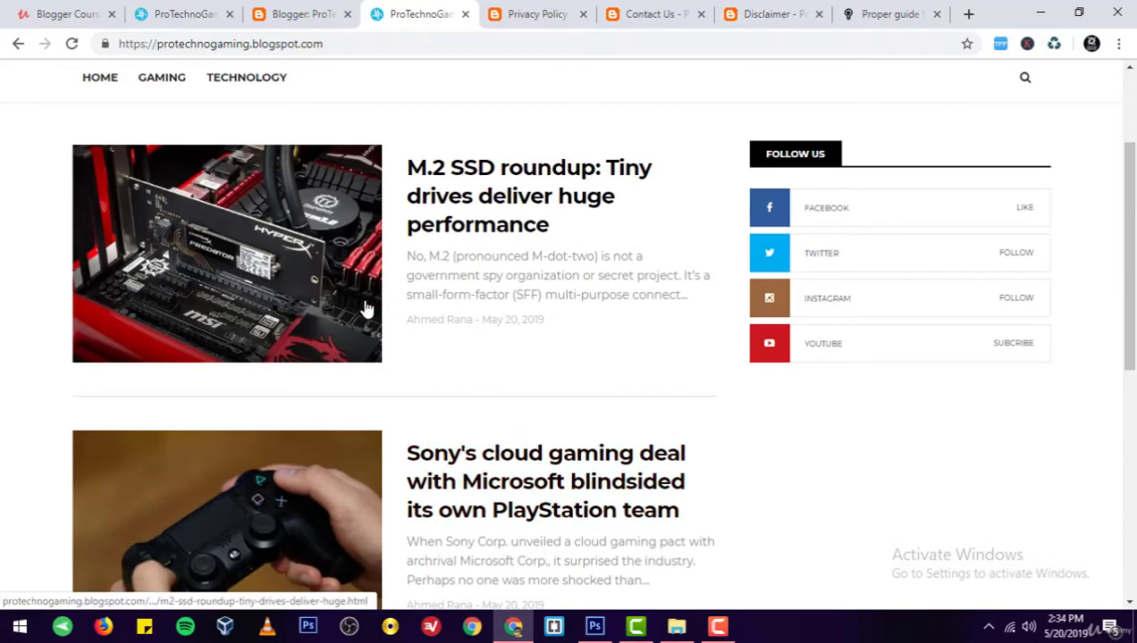
pyautogui.scroll(2, 362, 309)
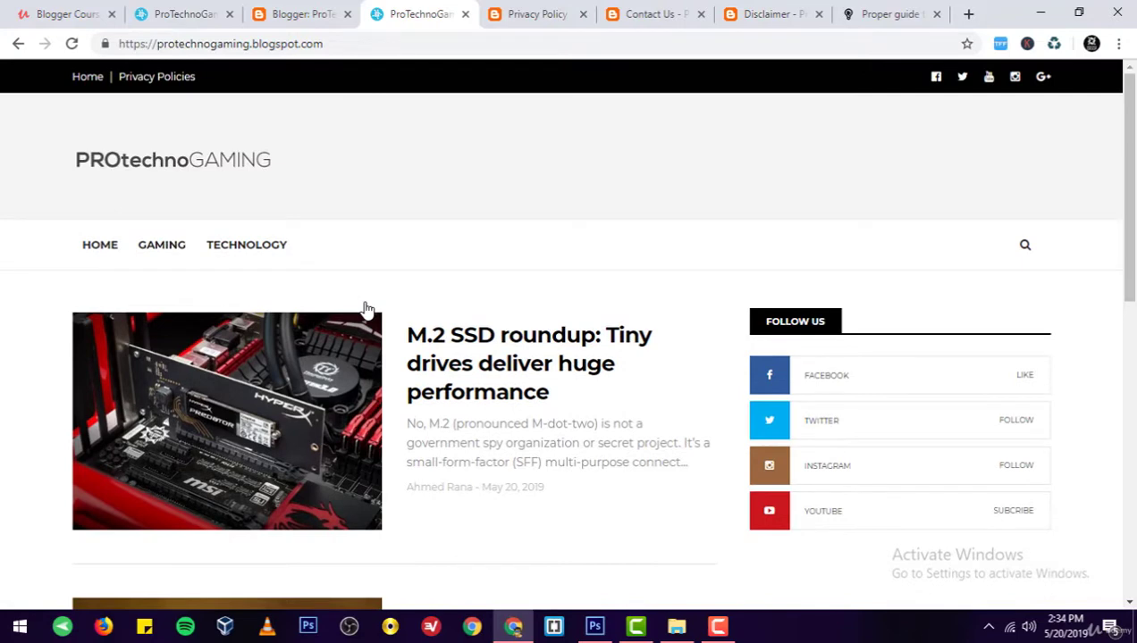
pyautogui.scroll(-3, 455, 320)
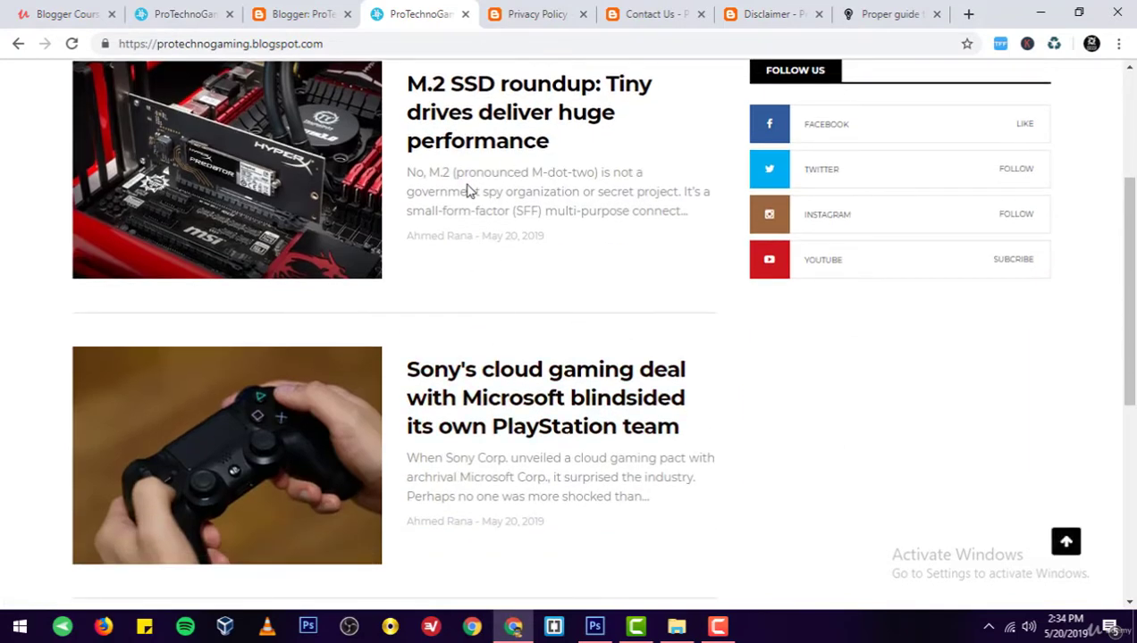
pyautogui.scroll(3, 344, 186)
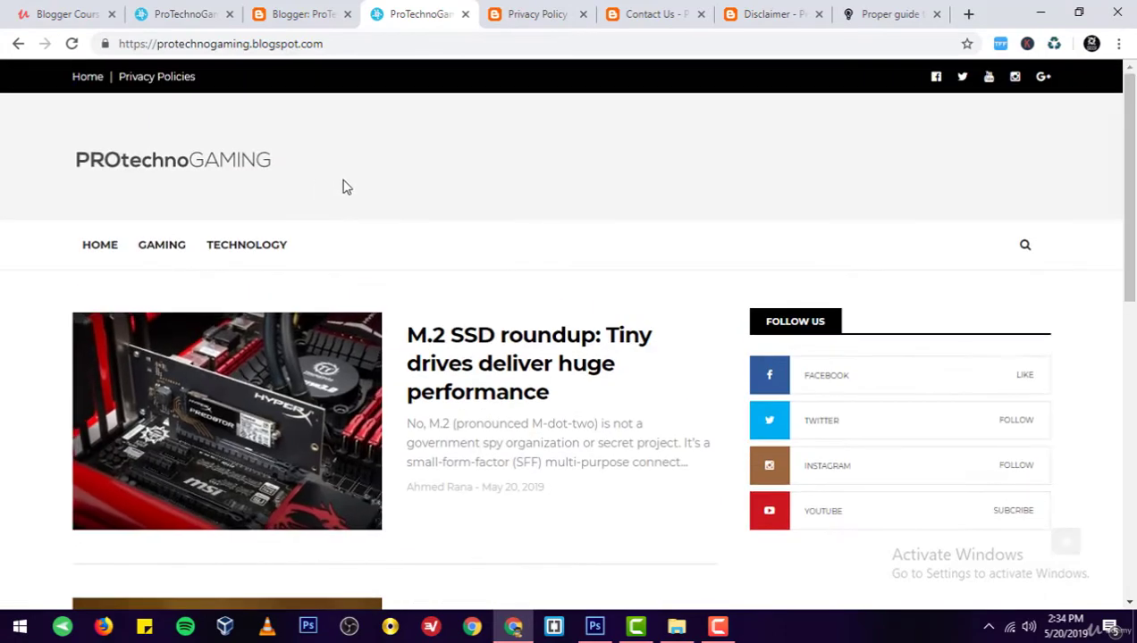
# Close the Problemmy privacy policy page and examine the form on its Contact Us page.
pyautogui.click(536, 13)
pyautogui.scroll(5, 495, 267)
pyautogui.click(582, 13)
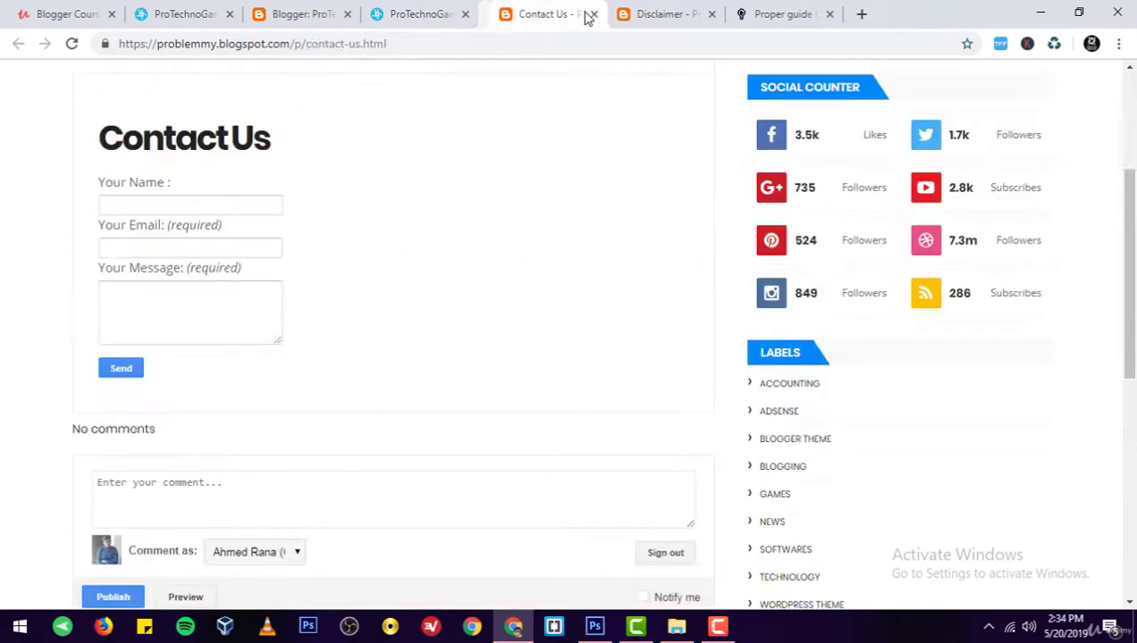
pyautogui.scroll(3, 365, 182)
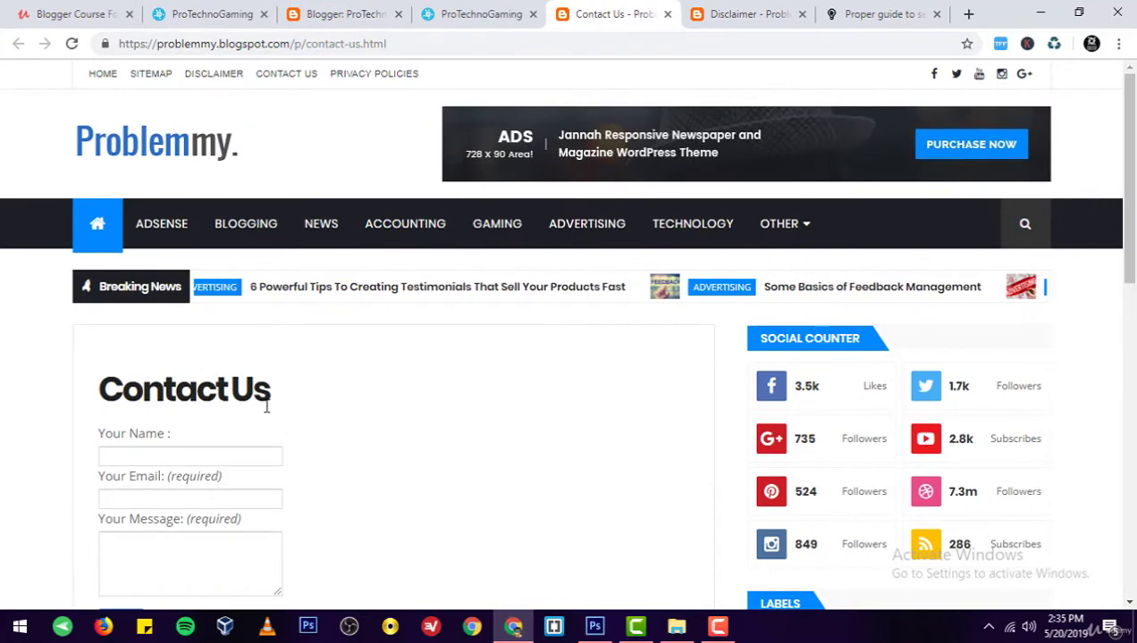
pyautogui.click(281, 593)
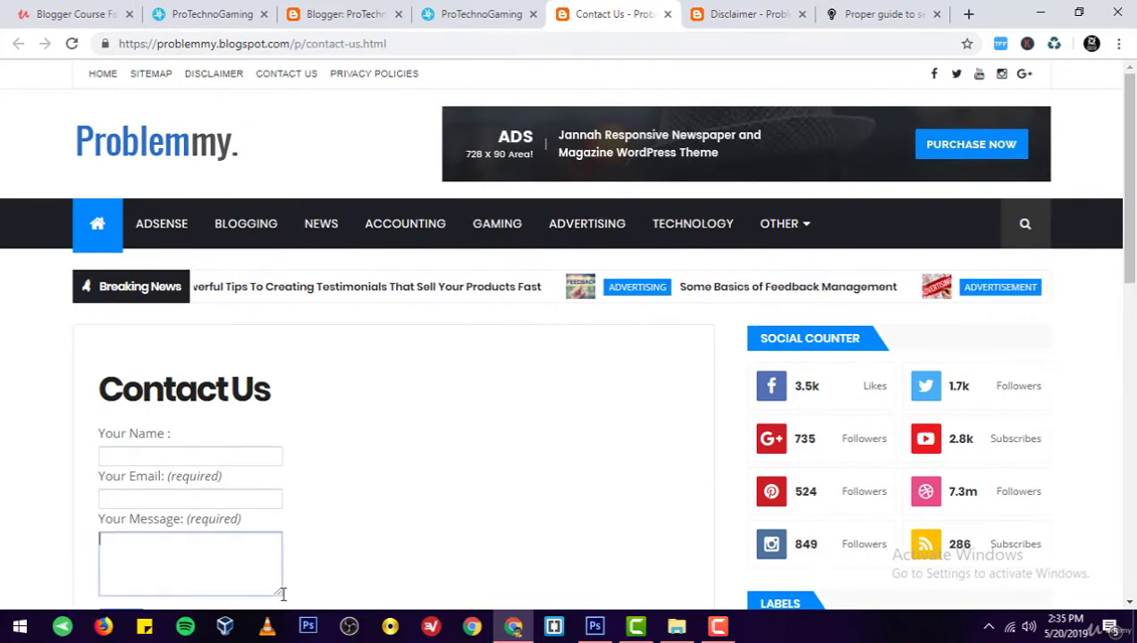
pyautogui.scroll(-3, 324, 592)
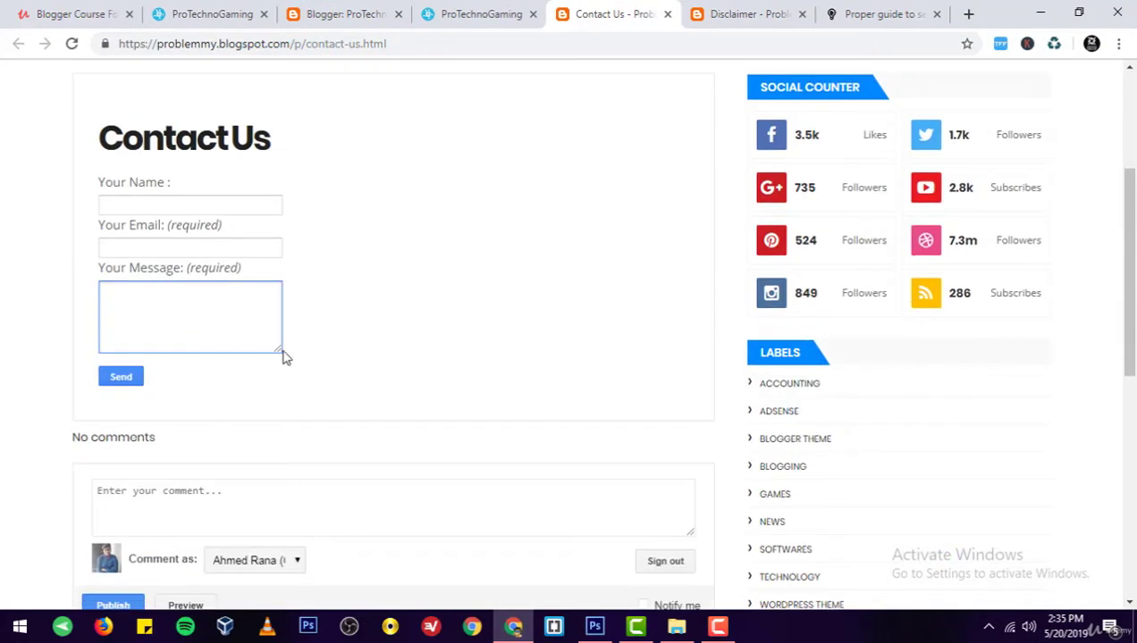
# Examine the Contact Us form on the reference Problemmy page, enlarging its message box and selecting the page heading.
pyautogui.moveTo(279, 354); pyautogui.dragTo(284, 438)
pyautogui.scroll(1, 257, 302)
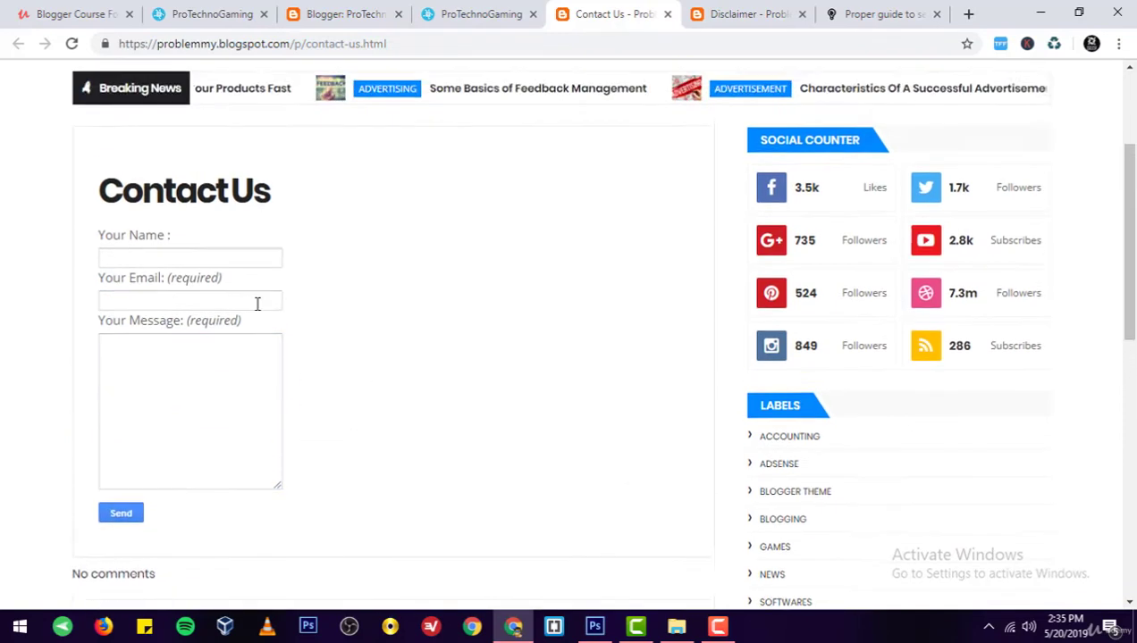
pyautogui.tripleClick(157, 208)
pyautogui.rightClick(230, 160)
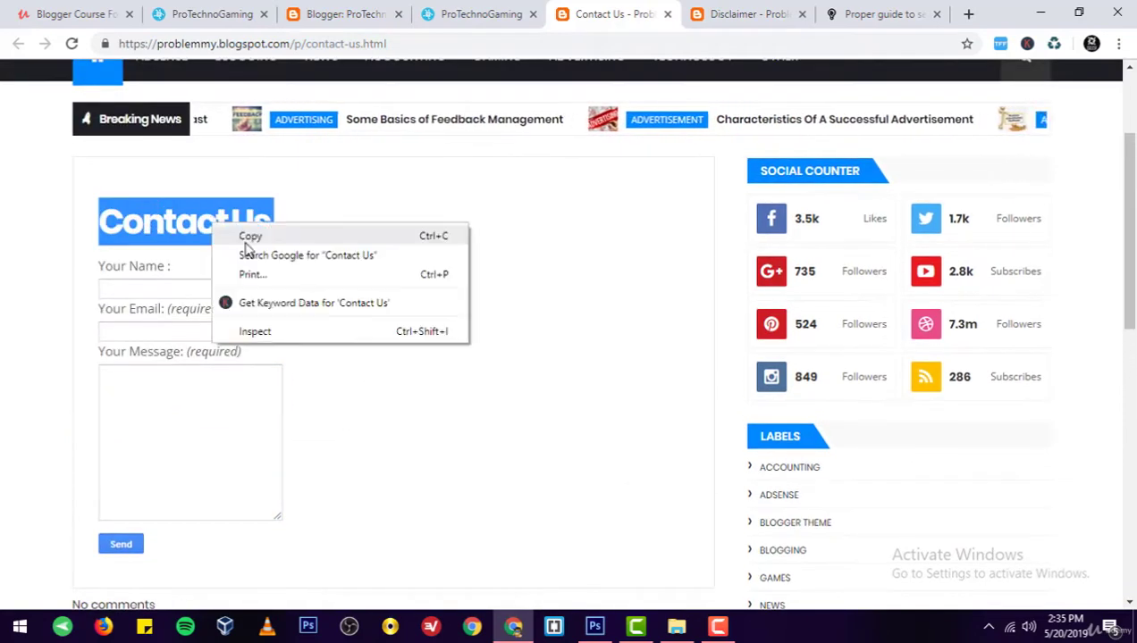
pyautogui.click(268, 183)
pyautogui.click(700, 13)
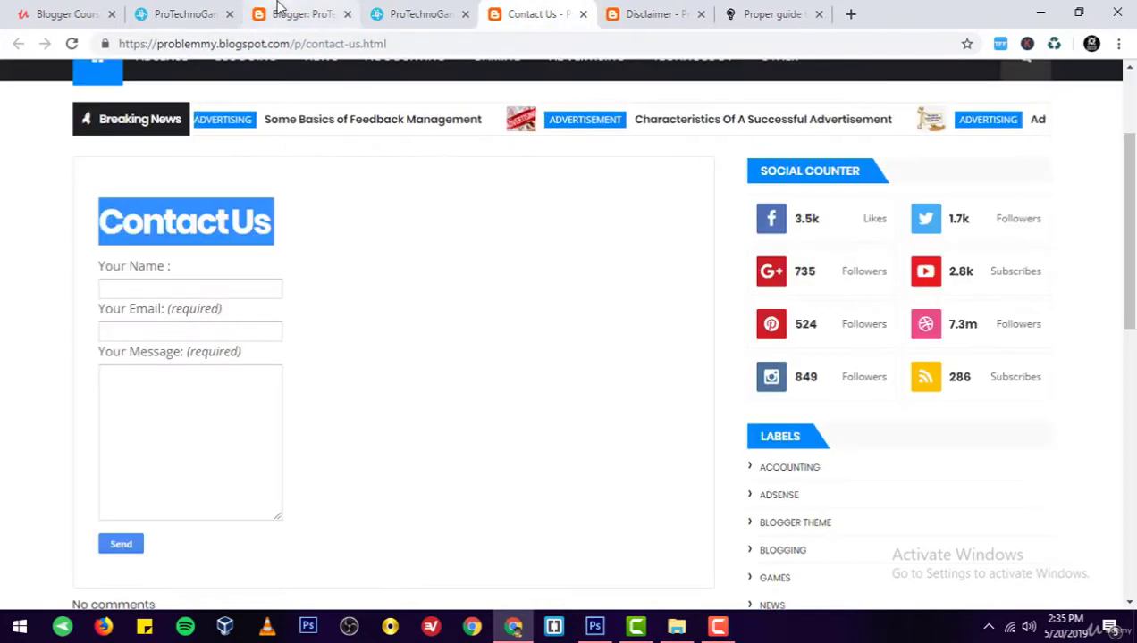
# Create a new page in the ProTechnoGaming blog and title it "Contact Us".
pyautogui.click(339, 14)
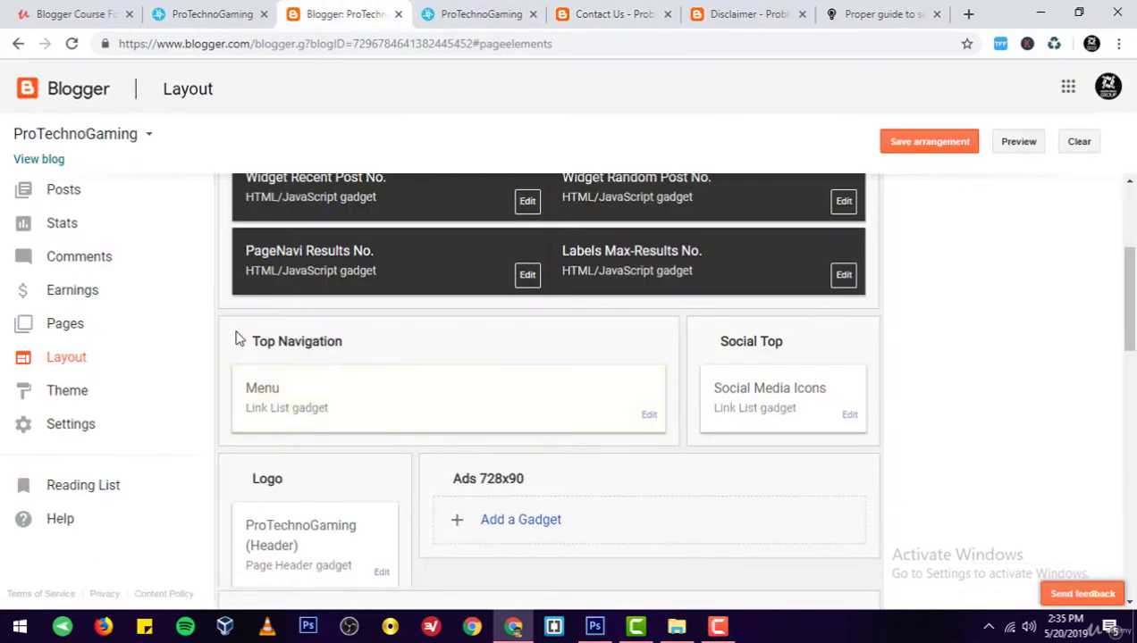
pyautogui.click(100, 329)
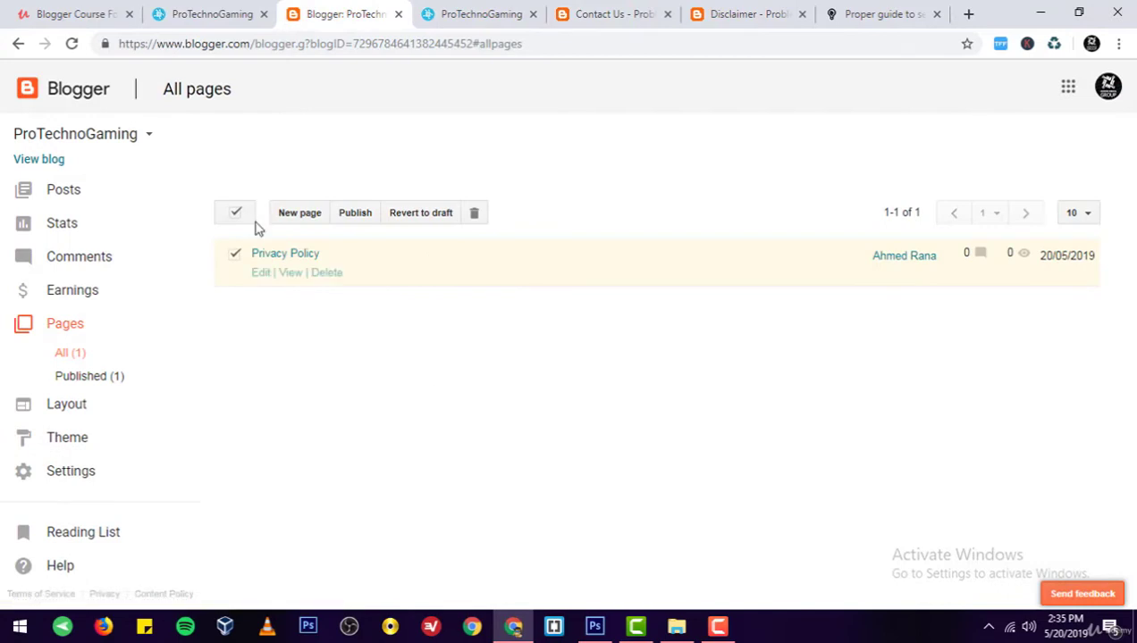
pyautogui.click(302, 214)
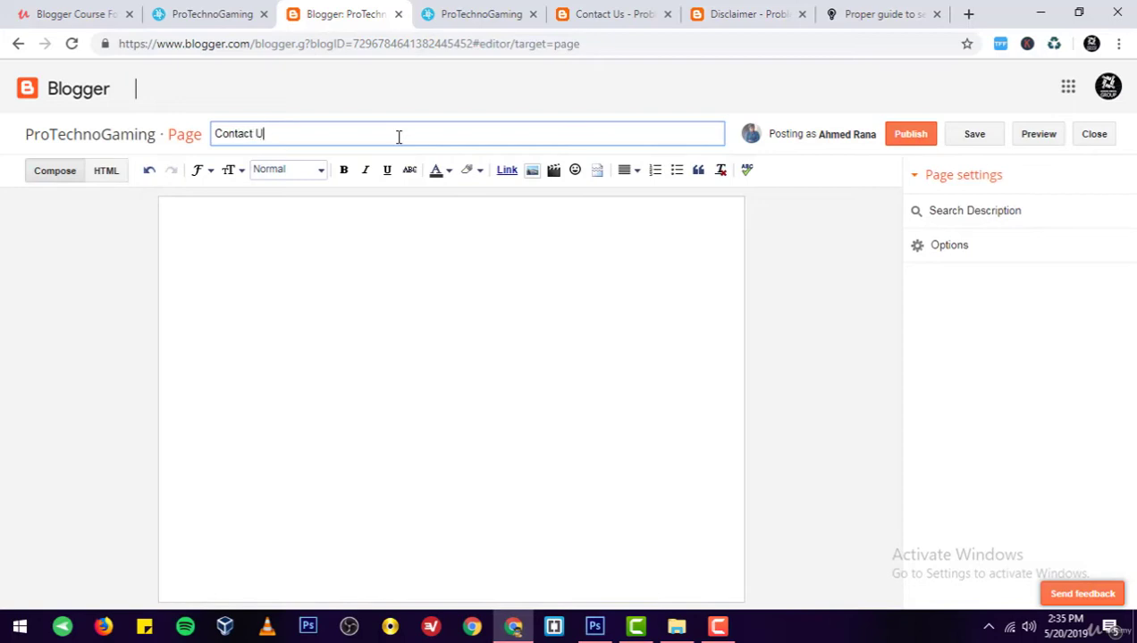
# Write "You can simply Contact us By just mailing us on our Mail address Given below." and a "Mail :" line with the contact e-mail.
pyautogui.click(428, 292)
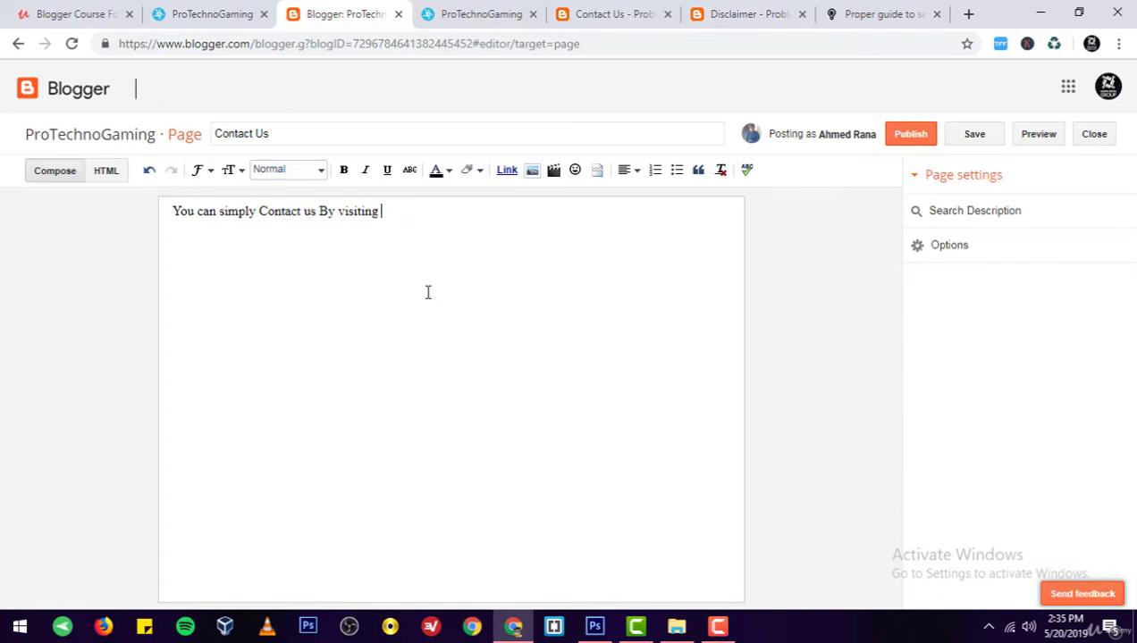
pyautogui.press('BackSpace')
pyautogui.press('BackSpace')
pyautogui.press('BackSpace')
pyautogui.press('BackSpace')
pyautogui.press('BackSpace')
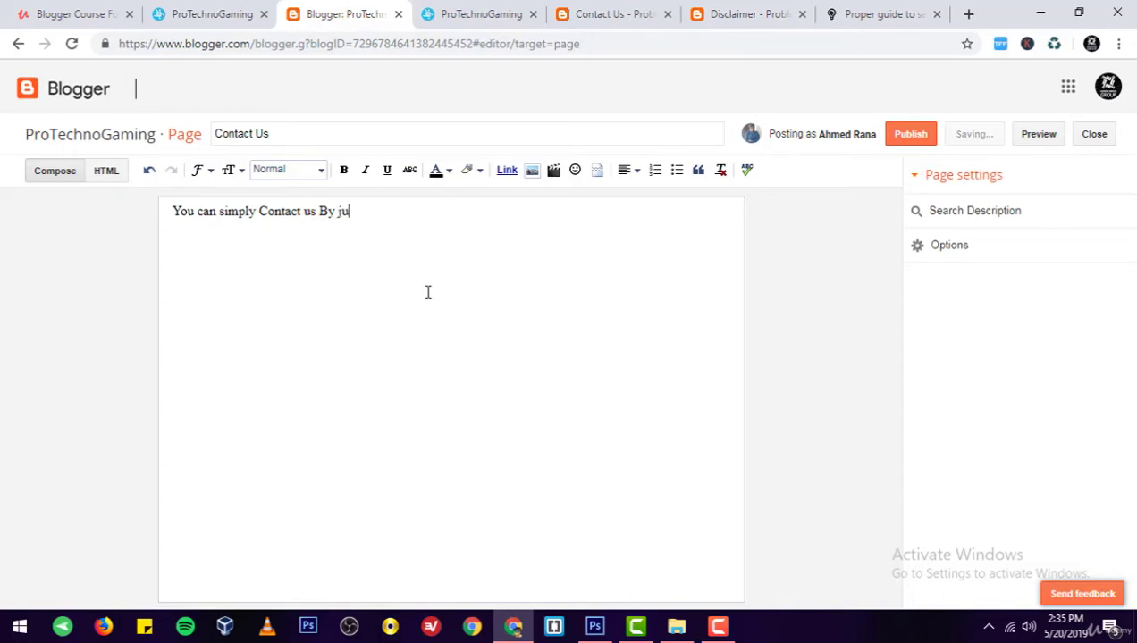
pyautogui.write('iling us on our Mail address Given below.')
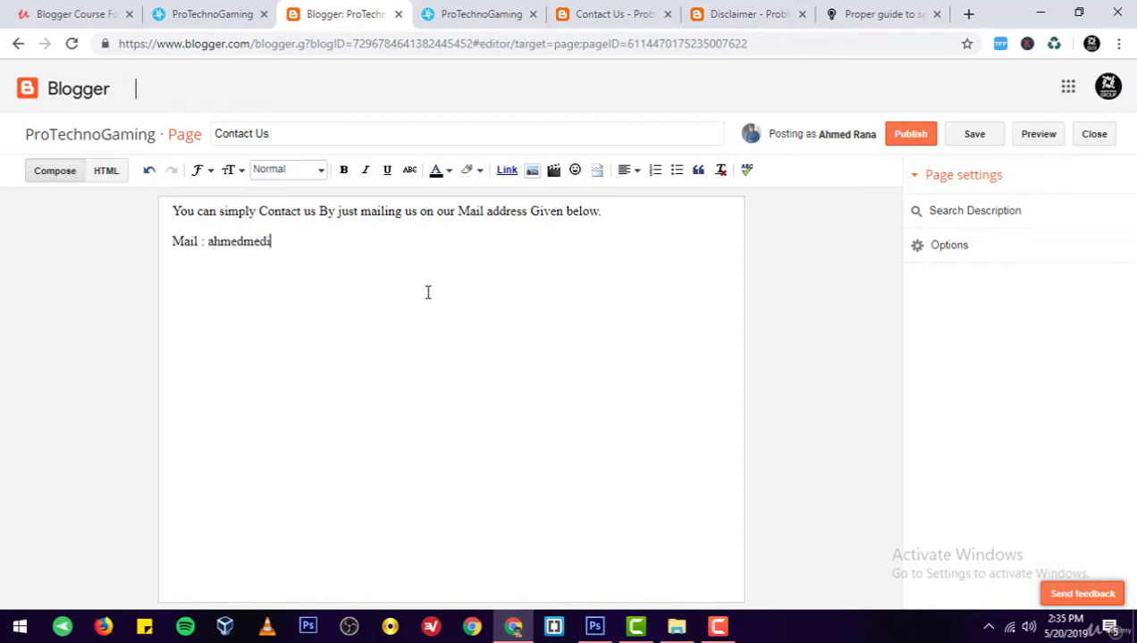
pyautogui.write('@')
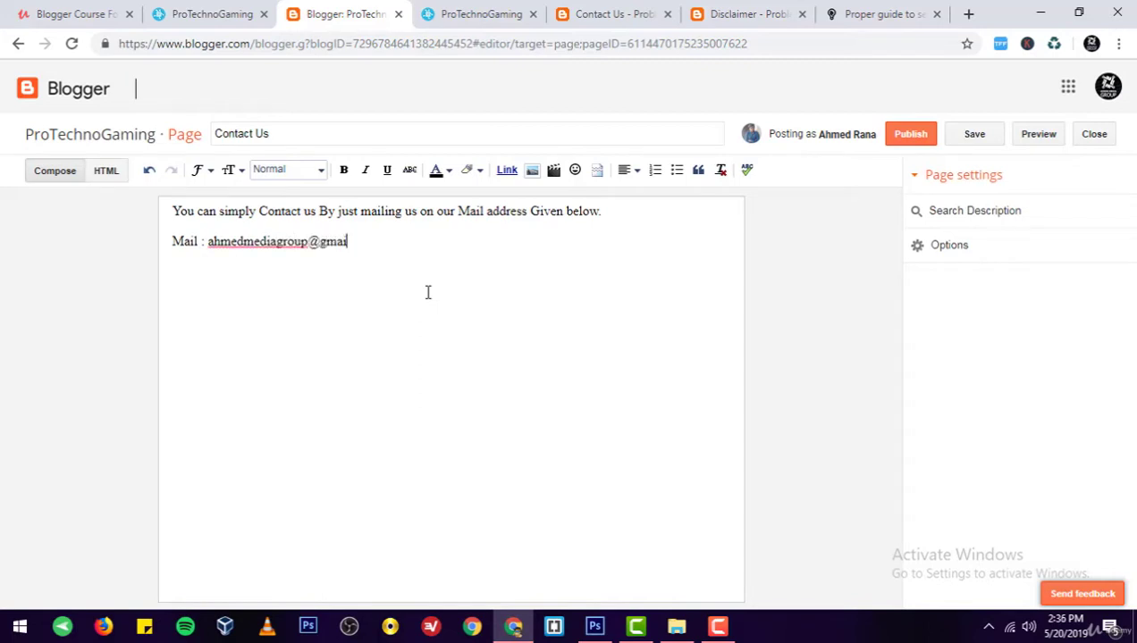
# Format the mail line below the contact sentence as a Heading.
pyautogui.hotkey('ctrl', 'a')
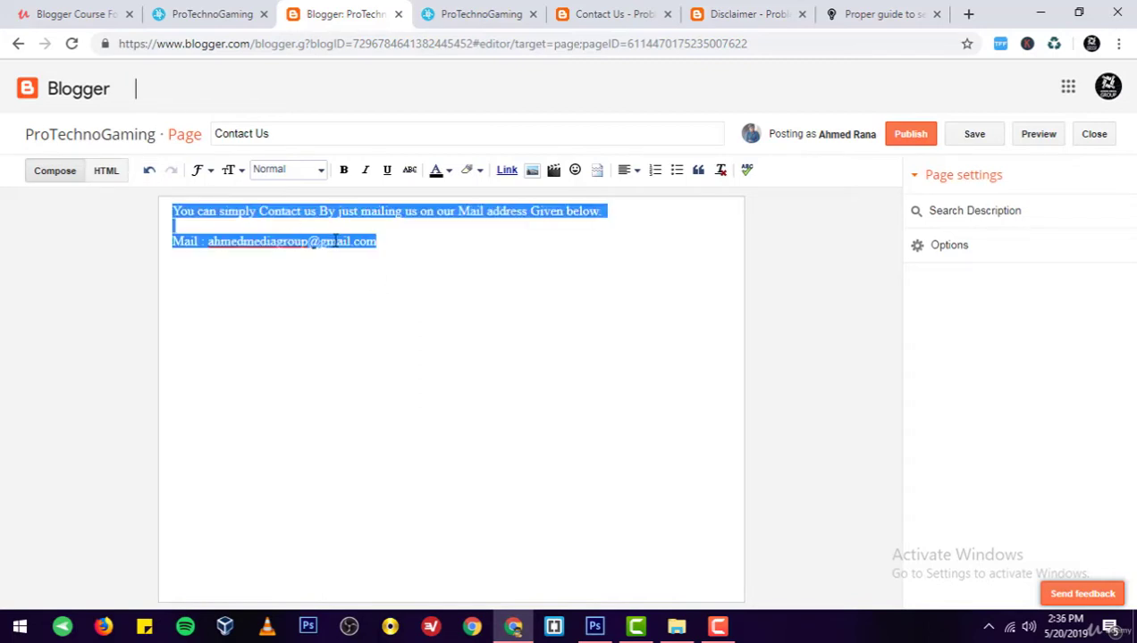
pyautogui.click(383, 240)
pyautogui.moveTo(383, 240); pyautogui.dragTo(208, 242)
pyautogui.click(294, 170)
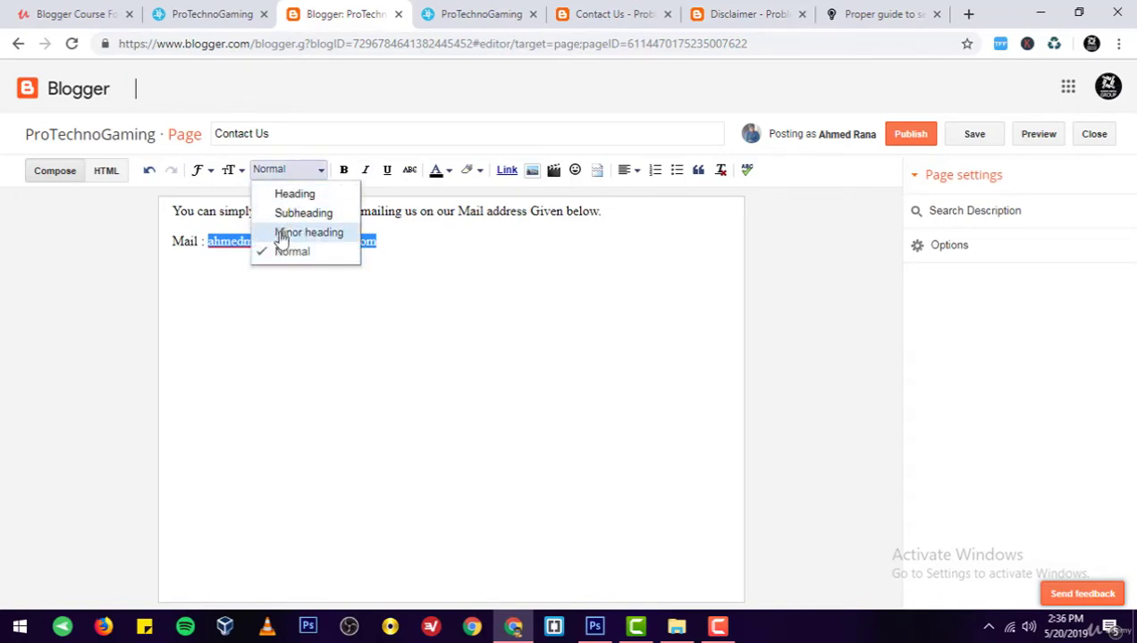
pyautogui.click(280, 194)
pyautogui.click(287, 291)
pyautogui.click(273, 211)
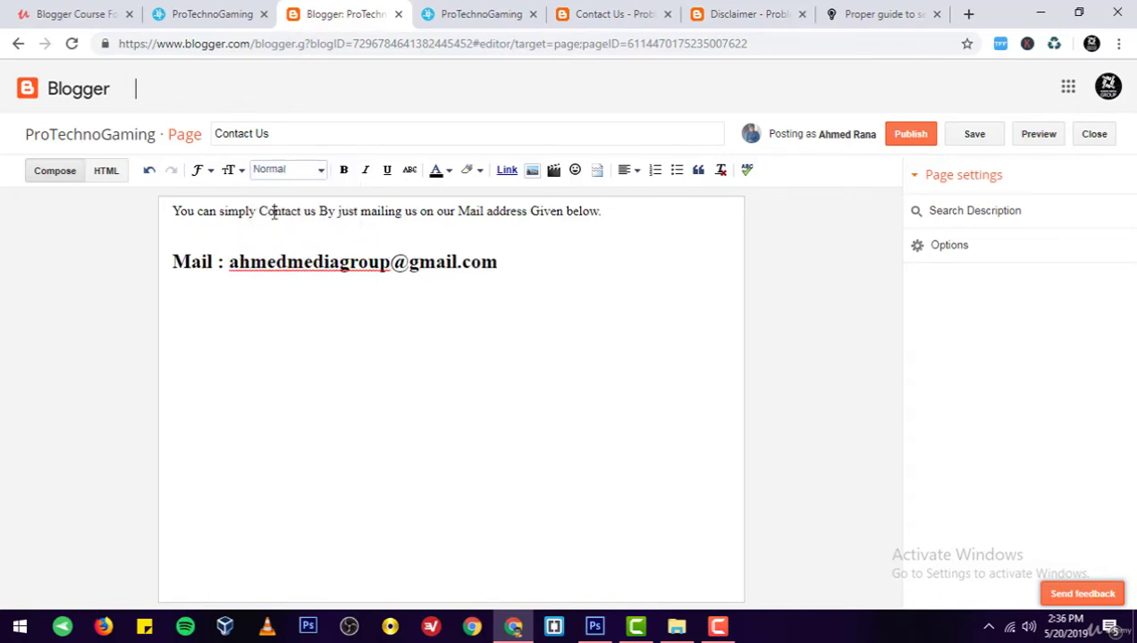
# Change all of the page's body text to a sans-serif font and a larger text size.
pyautogui.hotkey('ctrl', 'a')
pyautogui.click(197, 170)
pyautogui.click(235, 220)
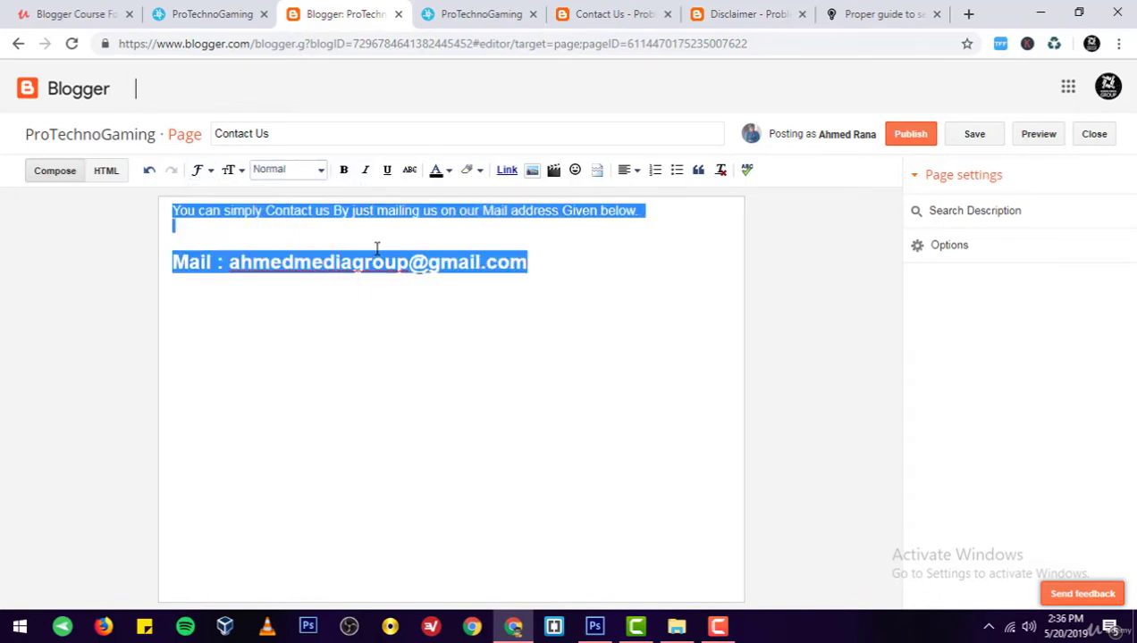
pyautogui.click(231, 170)
pyautogui.click(295, 255)
pyautogui.click(311, 302)
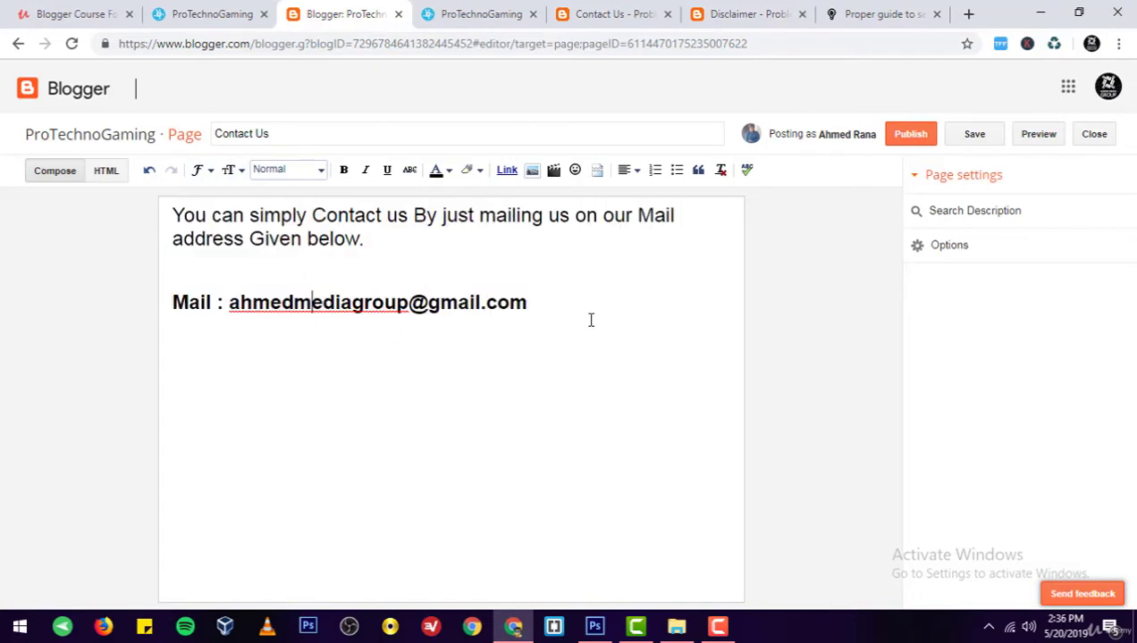
pyautogui.moveTo(542, 302); pyautogui.dragTo(170, 302)
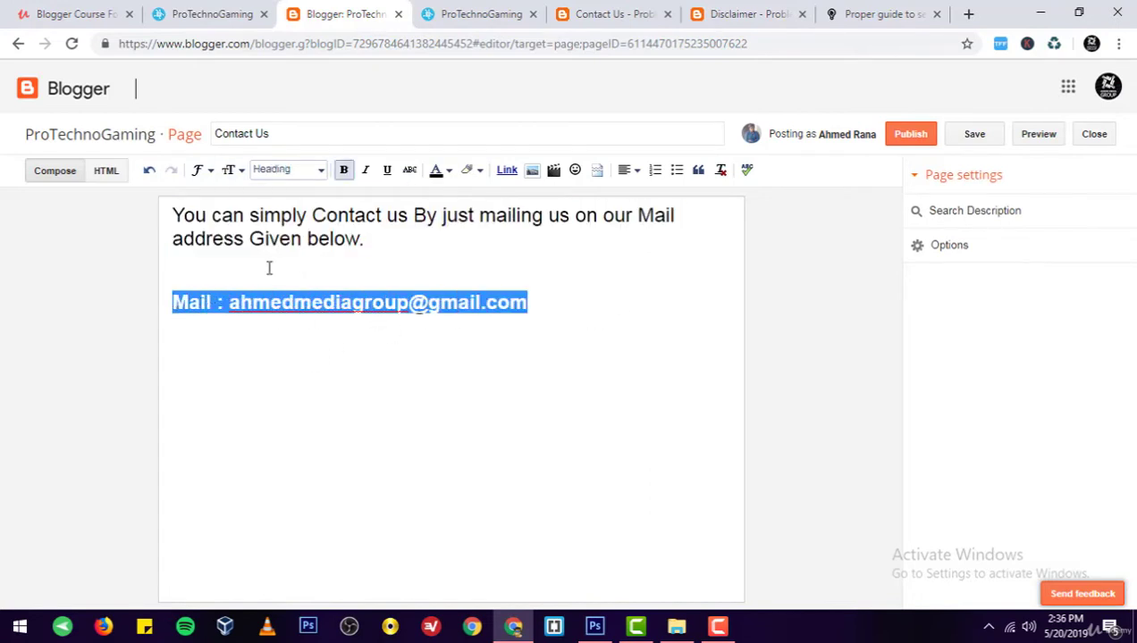
pyautogui.click(387, 170)
pyautogui.click(441, 391)
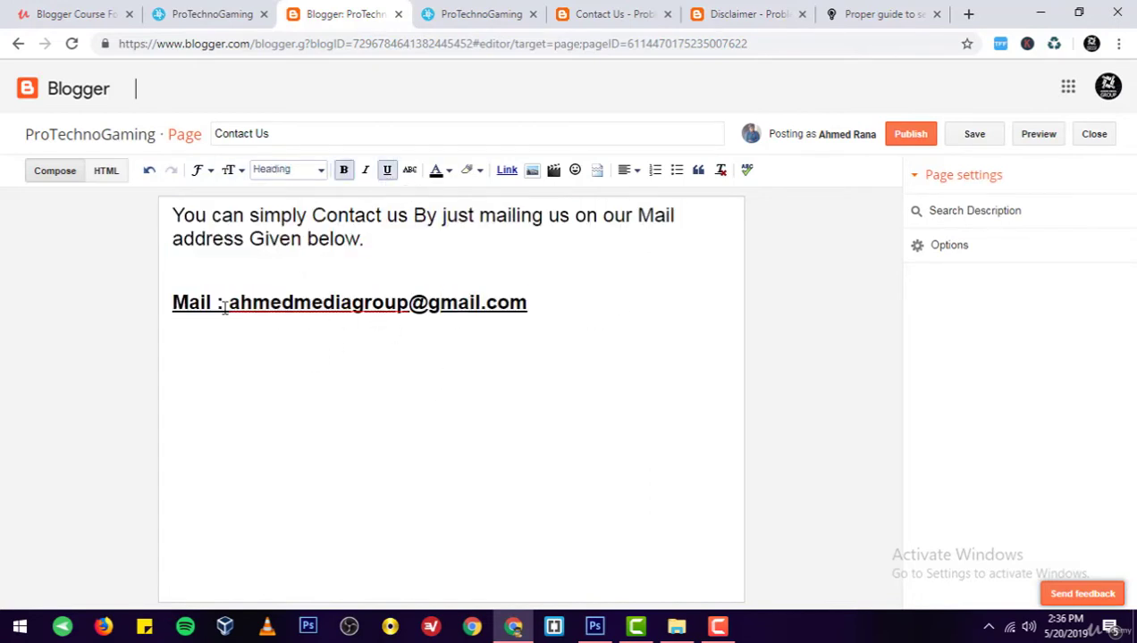
pyautogui.hotkey('ctrl', 'a')
# Underline only the e-mail address in the mail line, leaving the "Mail :" label plain.
pyautogui.moveTo(228, 302); pyautogui.dragTo(527, 302)
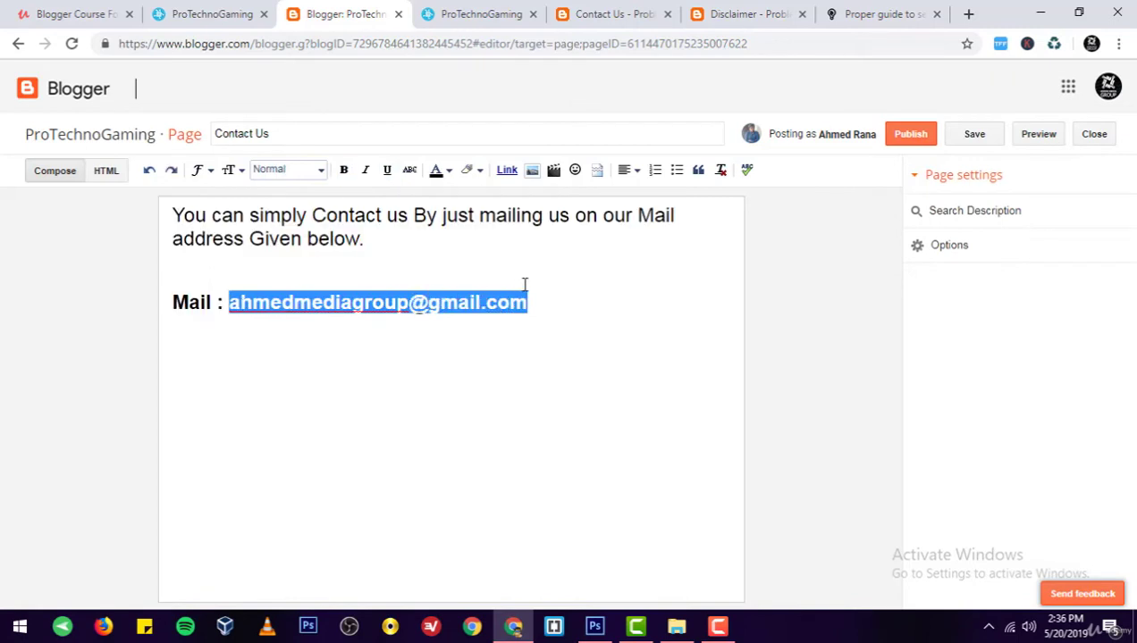
pyautogui.click(387, 170)
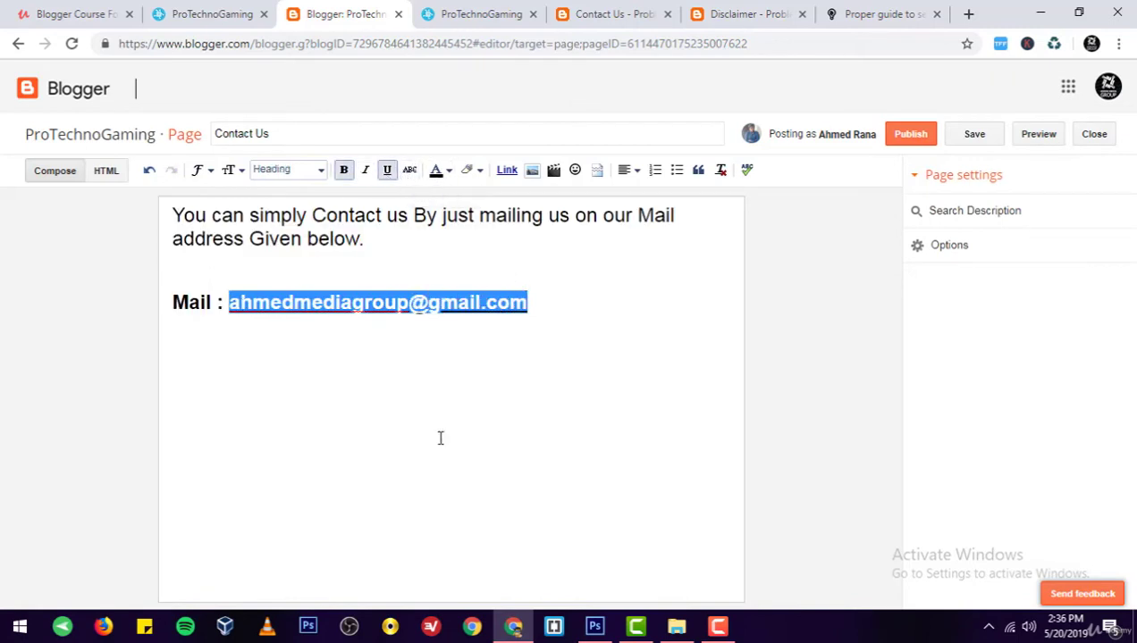
pyautogui.moveTo(486, 302); pyautogui.dragTo(527, 302)
pyautogui.click(515, 320)
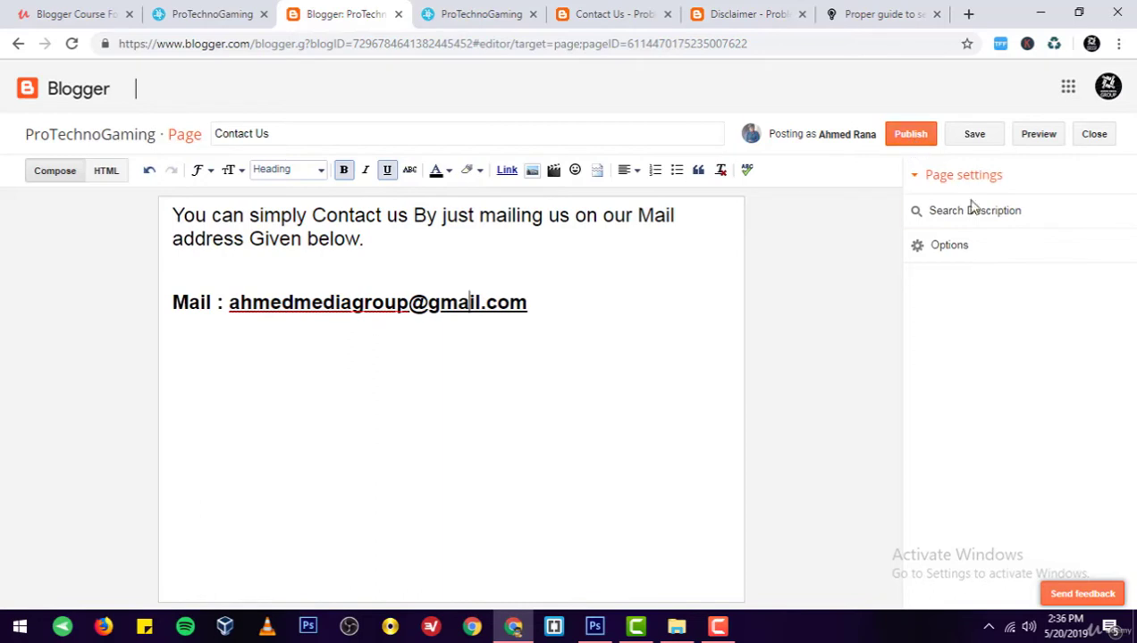
# Set reader comments to Don't allow in the page options and publish the Contact Us page.
pyautogui.click(966, 257)
pyautogui.click(943, 308)
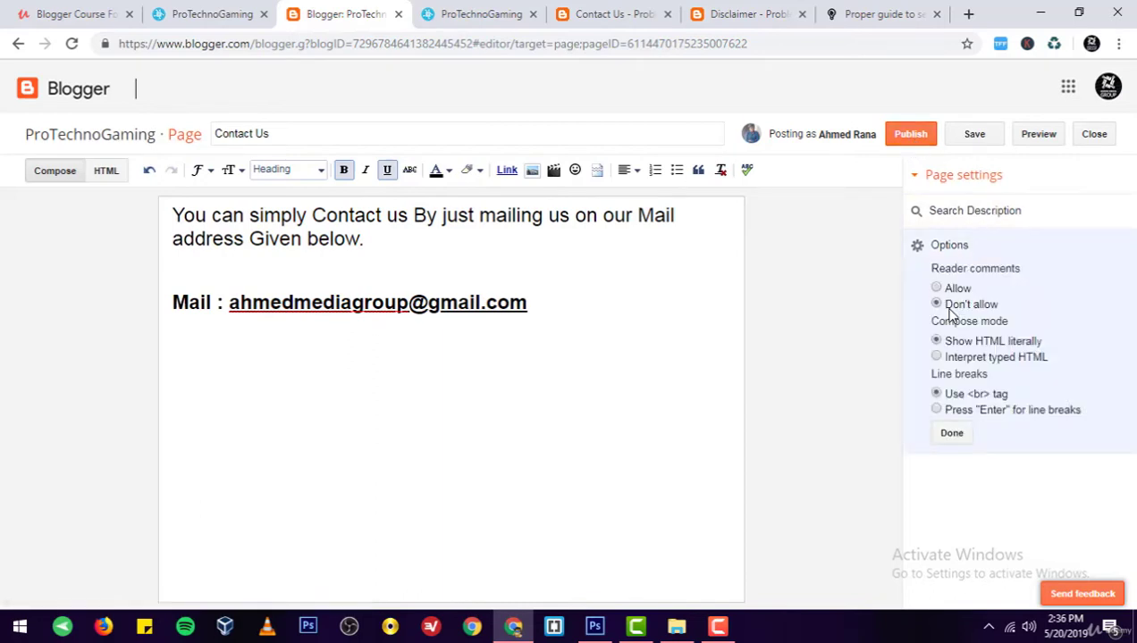
pyautogui.click(951, 437)
pyautogui.click(911, 136)
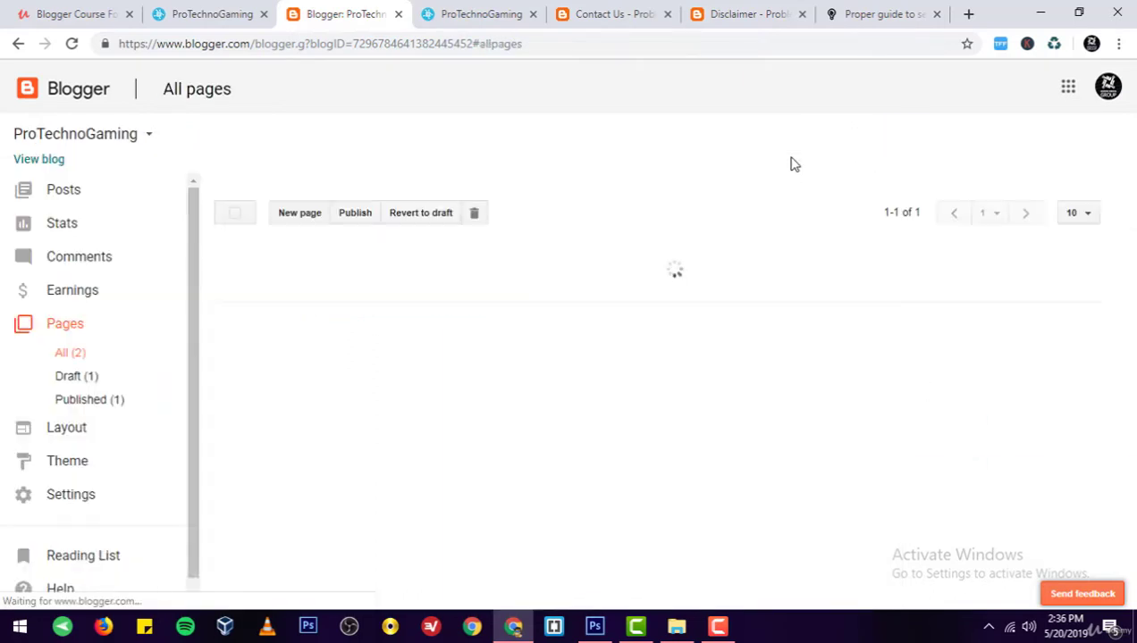
# View the published Contact Us page from the blog's page list and copy its web address.
pyautogui.click(481, 13)
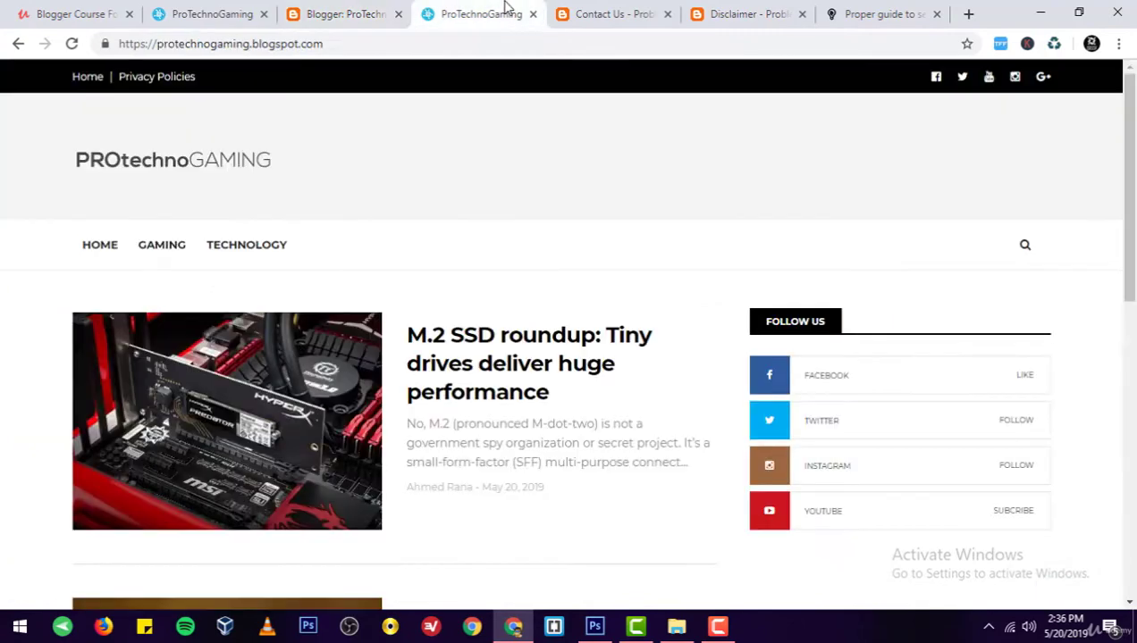
pyautogui.click(348, 13)
pyautogui.click(457, 13)
pyautogui.click(386, 13)
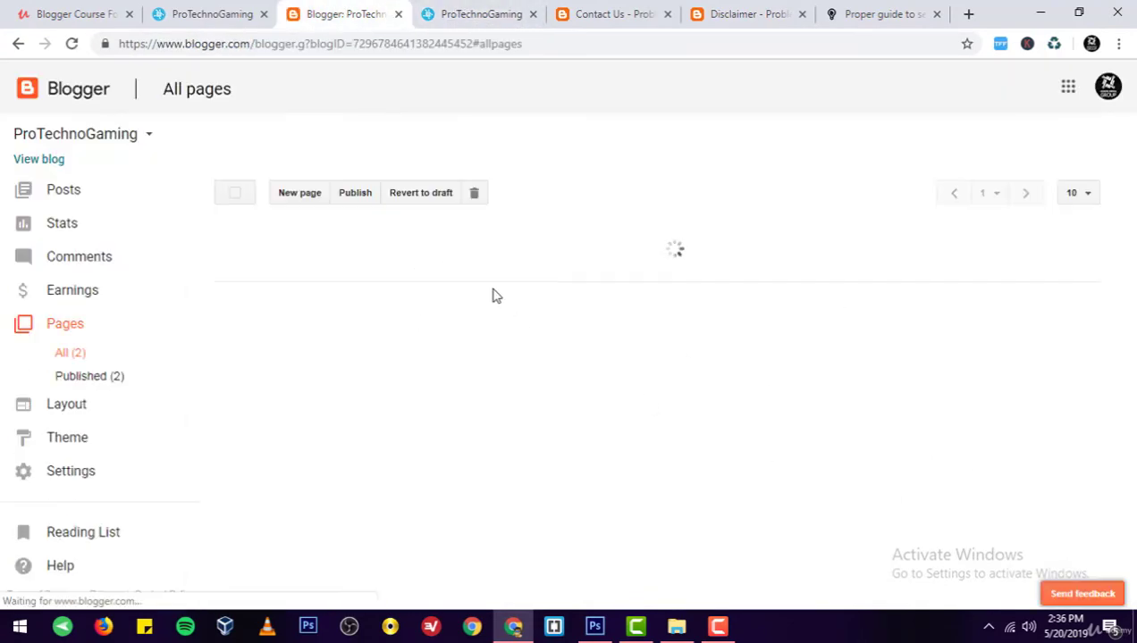
pyautogui.click(289, 254)
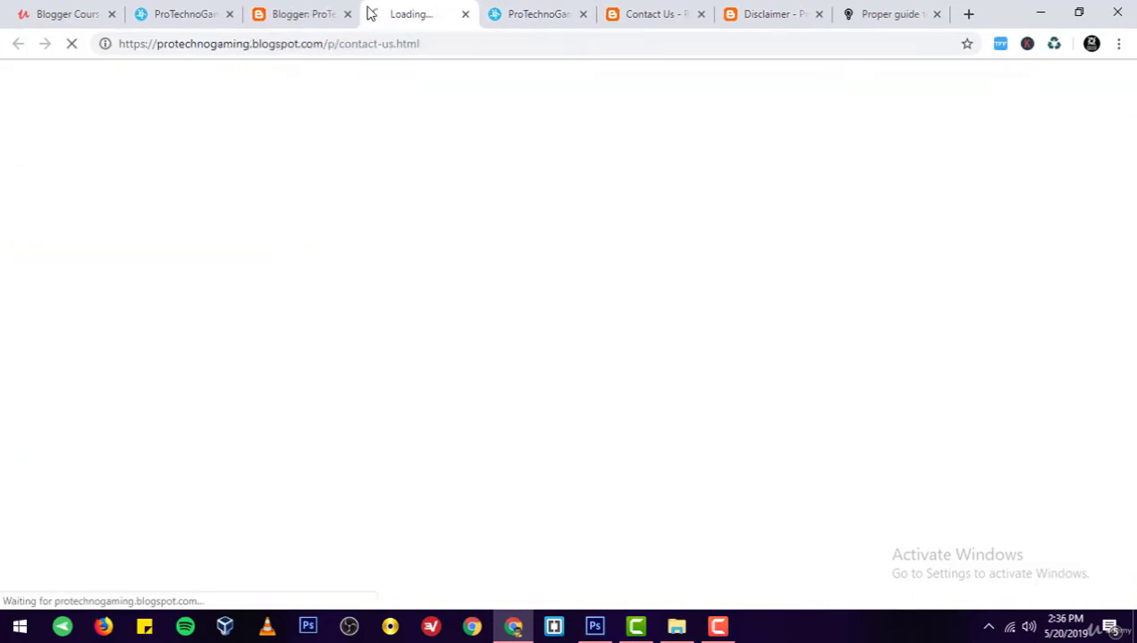
pyautogui.click(390, 48)
pyautogui.hotkey('ctrl', 'c')
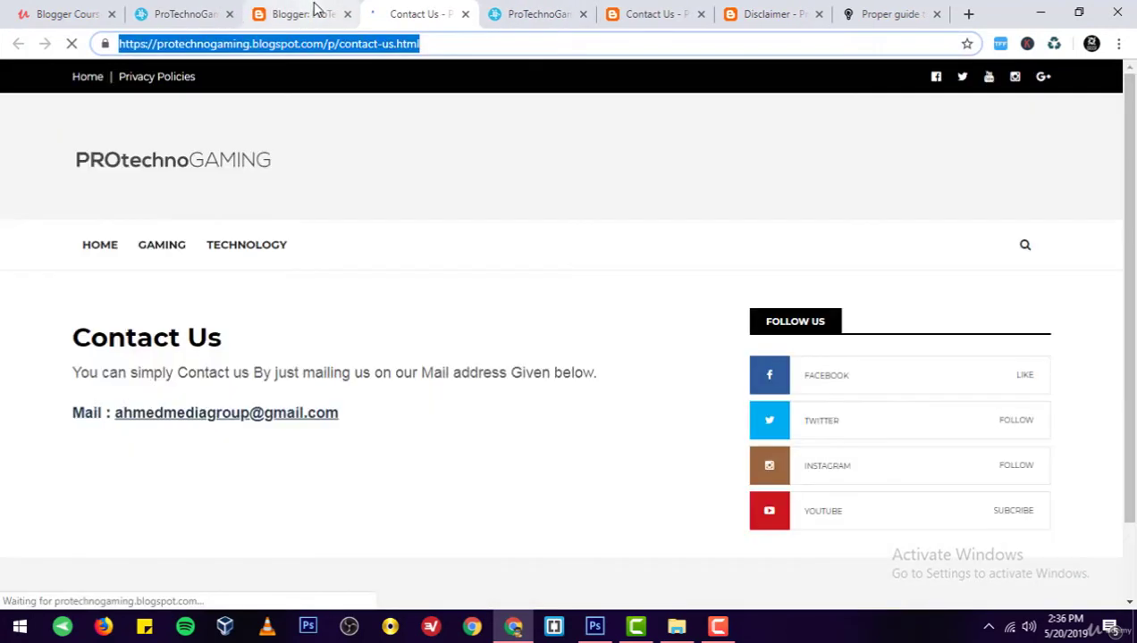
# Close the spare ProTechnoGaming tab and open the Top Navigation Menu gadget for editing in the blog's layout.
pyautogui.click(308, 12)
pyautogui.click(230, 15)
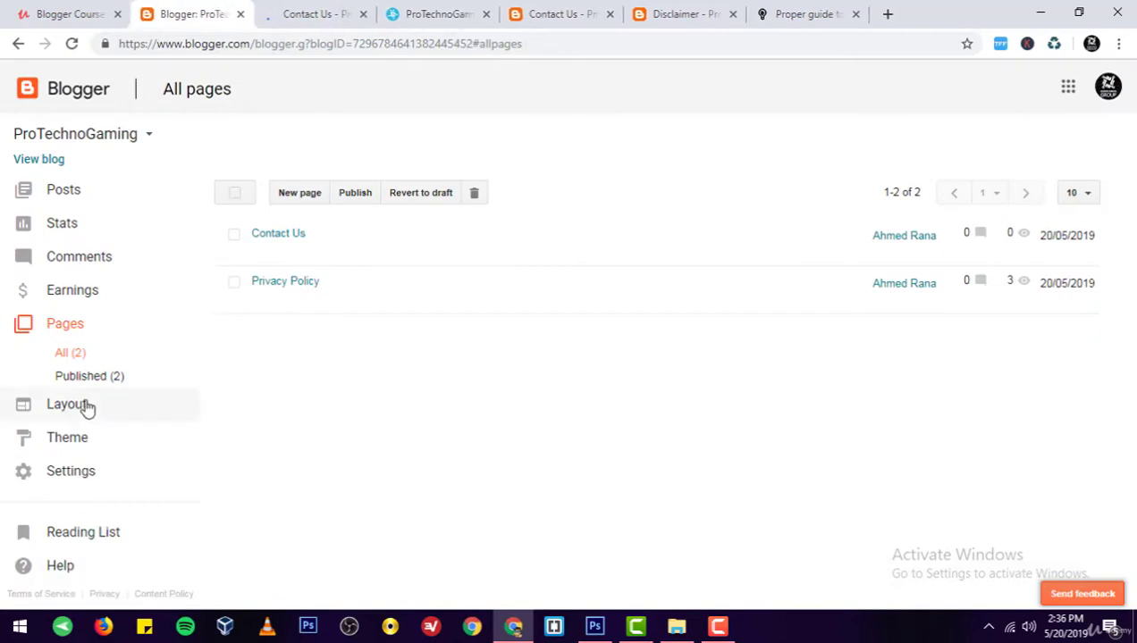
pyautogui.click(89, 405)
pyautogui.scroll(-4, 543, 342)
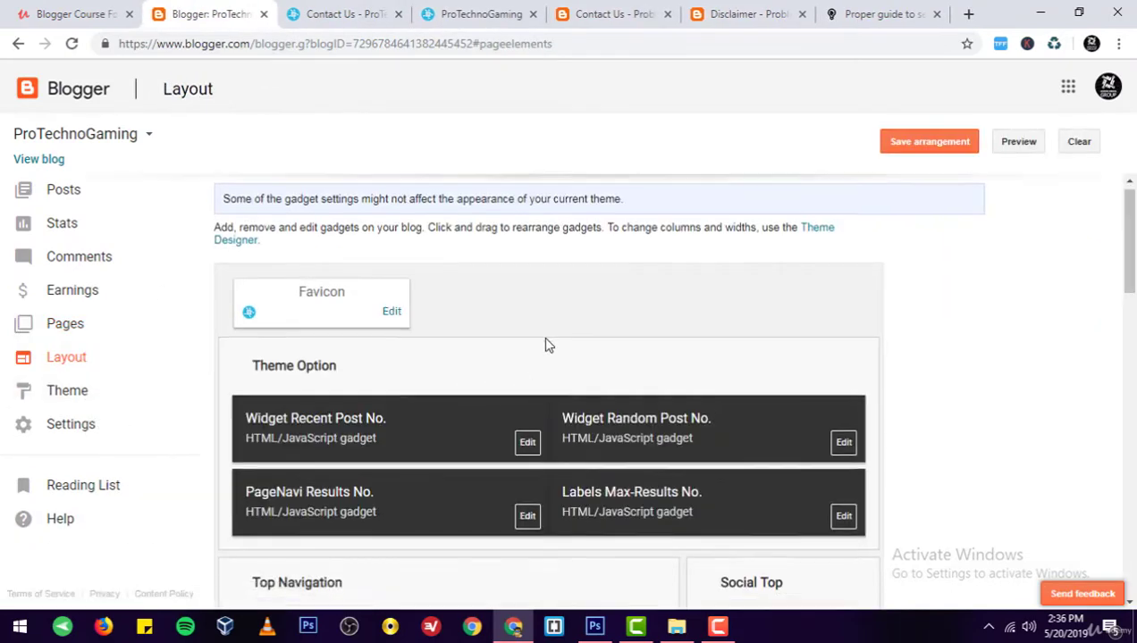
pyautogui.click(640, 331)
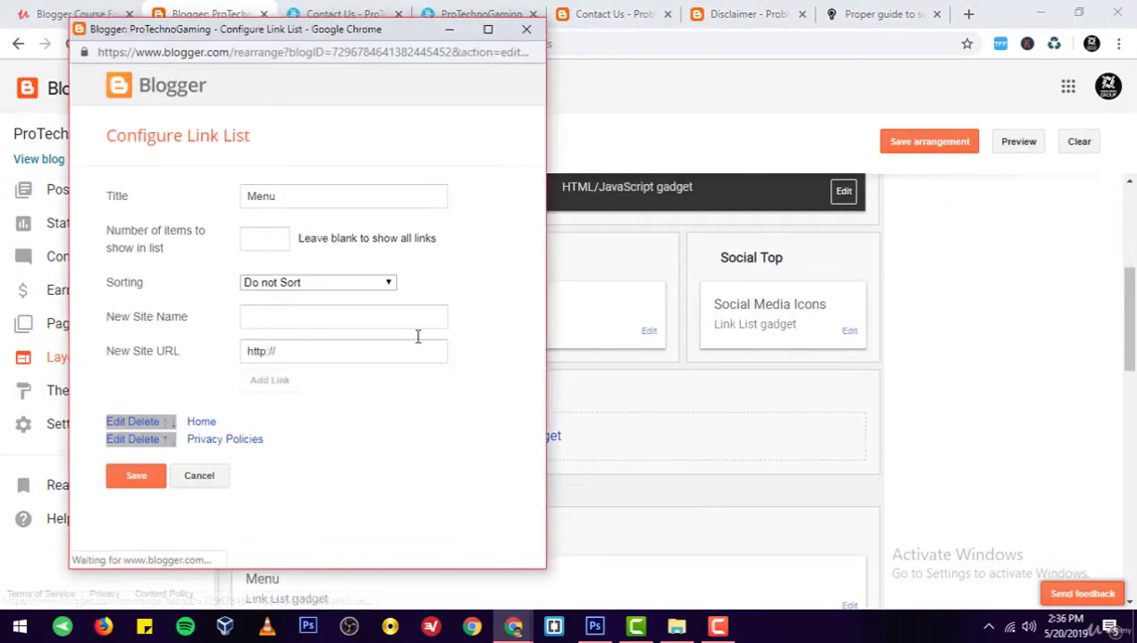
# Add a "Contact Us" link with the copied page address, move it directly below Home, and save the link list.
pyautogui.click(385, 350)
pyautogui.hotkey('ctrl', 'v')
pyautogui.click(403, 319)
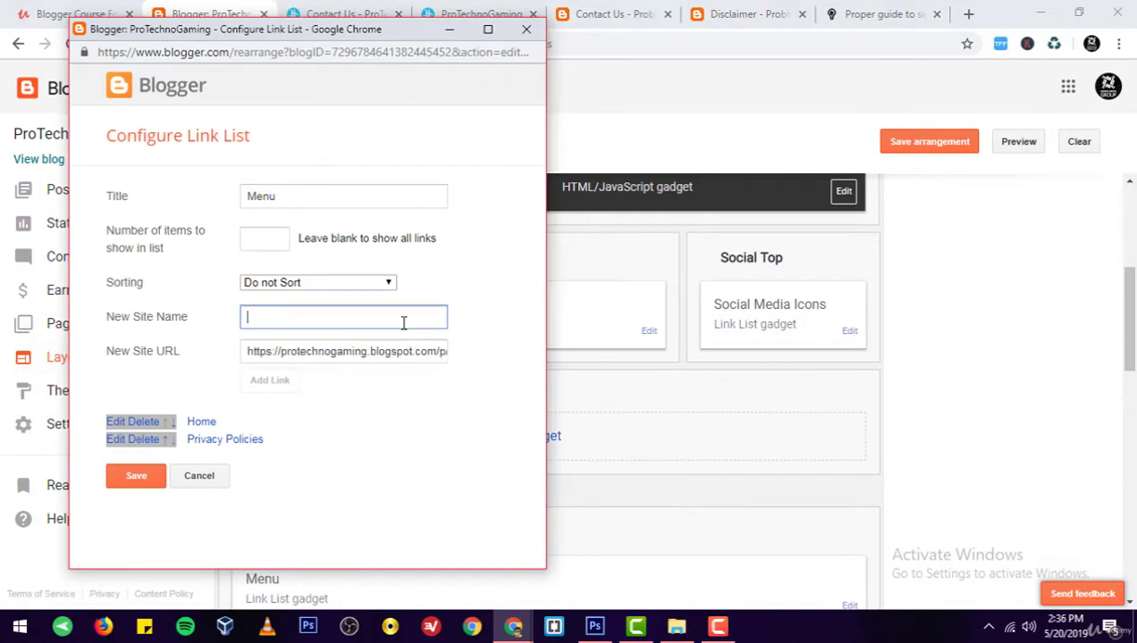
pyautogui.write('Contact Us')
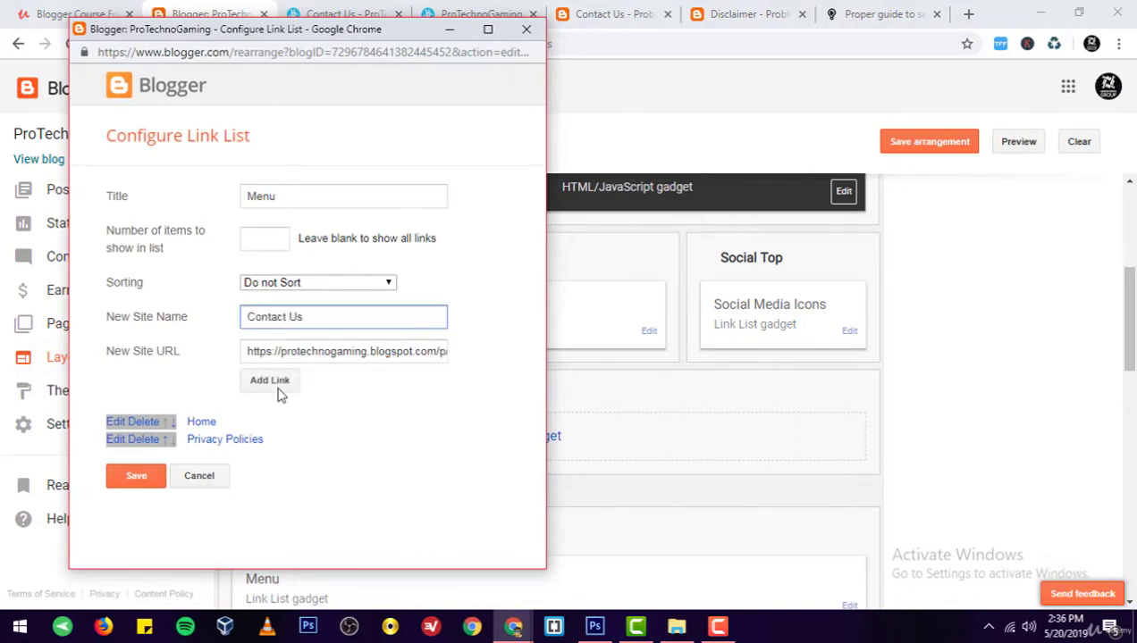
pyautogui.click(277, 387)
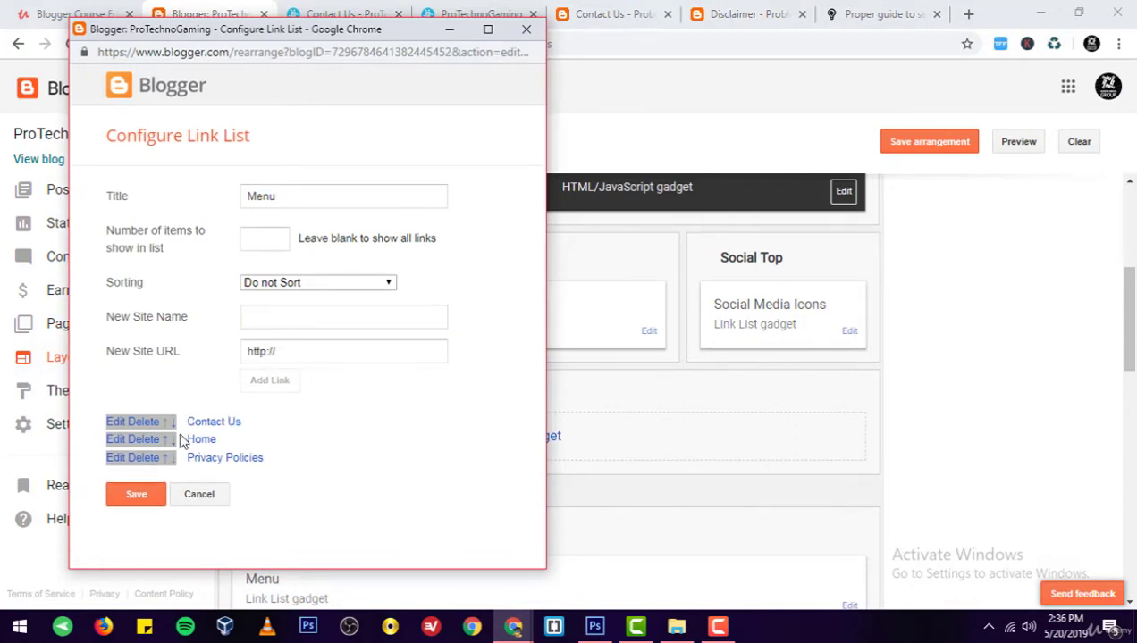
pyautogui.click(170, 423)
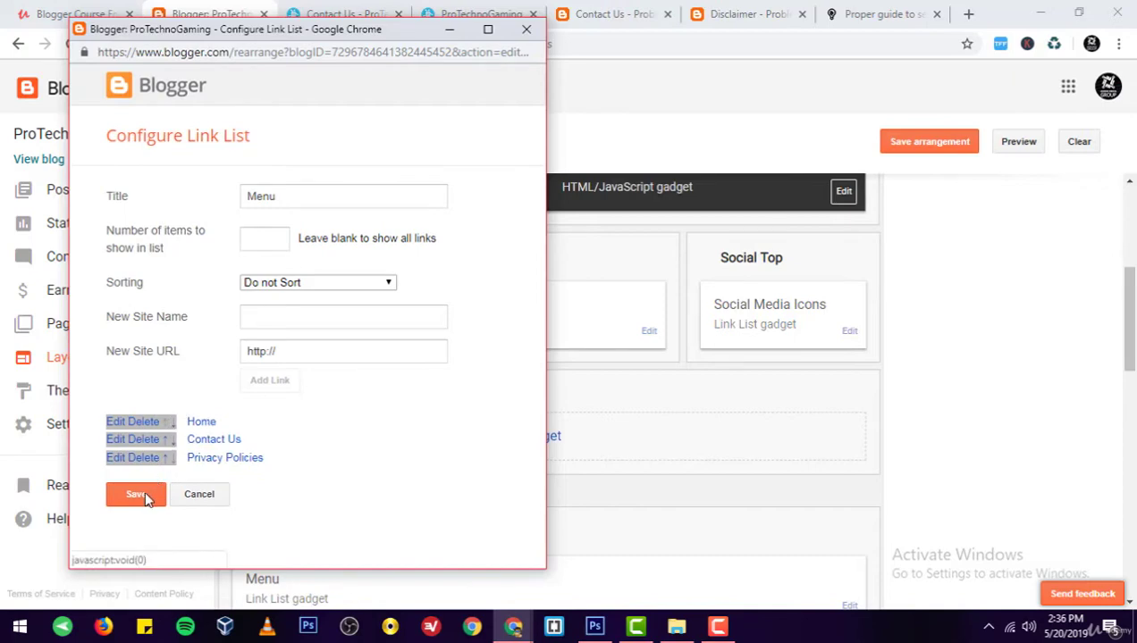
pyautogui.click(143, 491)
# Go to the blog's home page from the published Contact Us page and close the spare ProTechnoGaming tab.
pyautogui.click(368, 11)
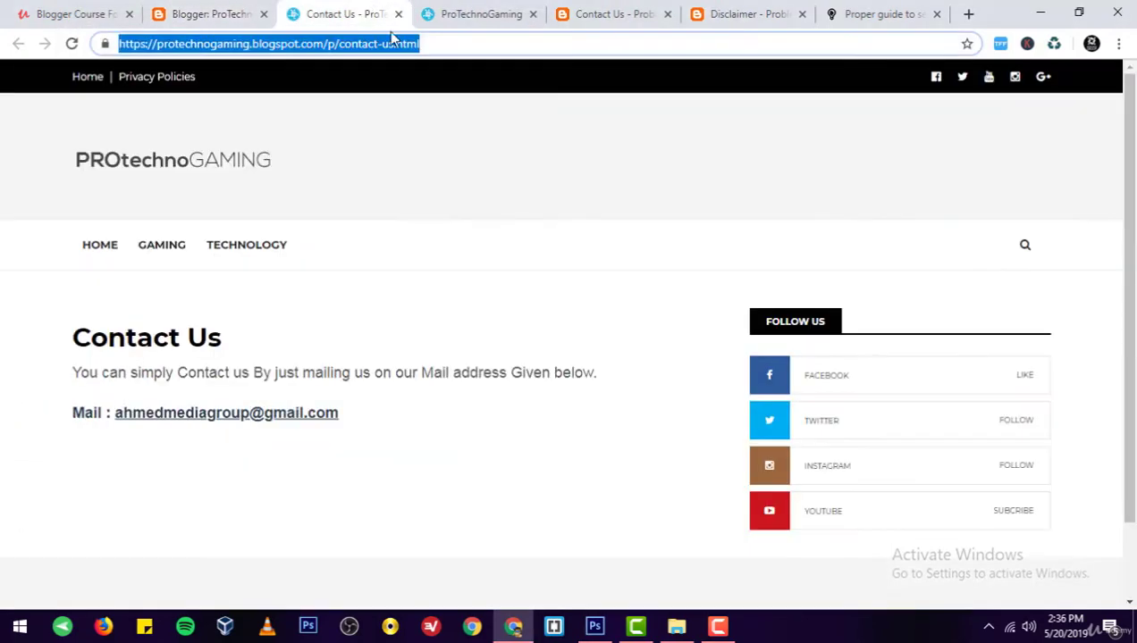
pyautogui.click(215, 161)
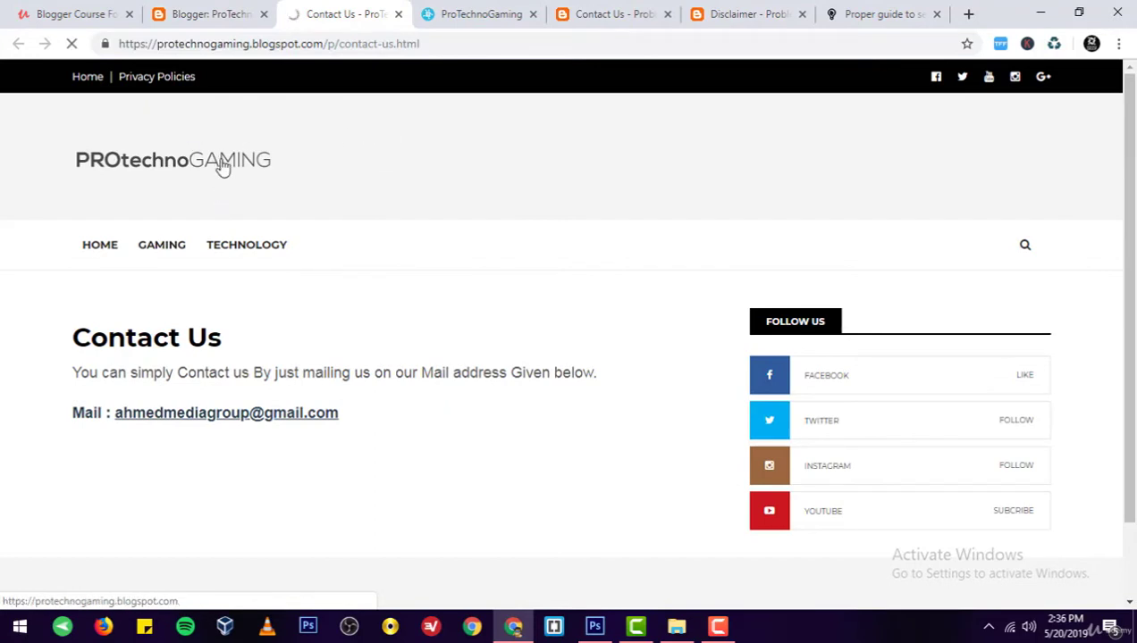
pyautogui.click(532, 15)
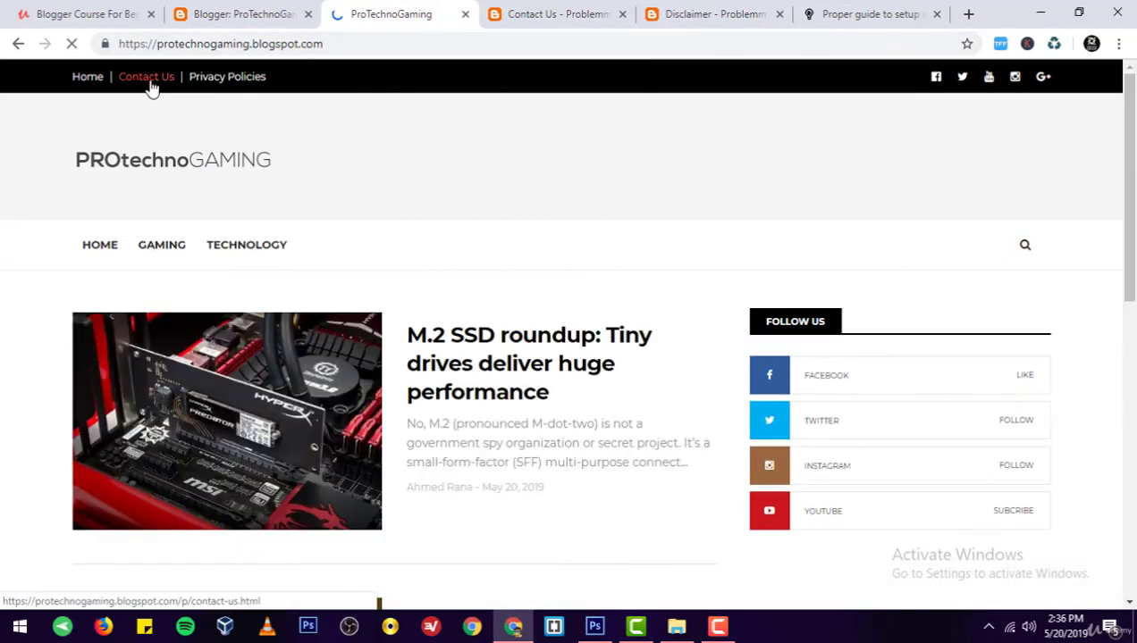
# Copy the Disclaimer text of the Problems Pro blog, from the welcome sentence through rule 5.
pyautogui.click(684, 14)
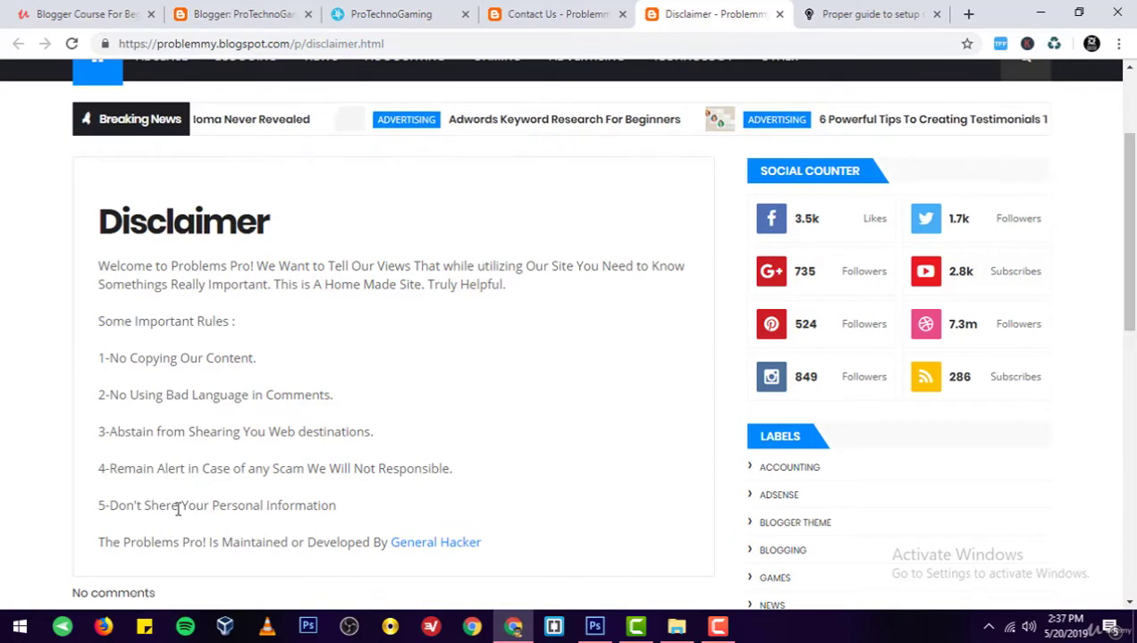
pyautogui.moveTo(381, 509); pyautogui.dragTo(174, 281)
pyautogui.rightClick(174, 281)
pyautogui.click(196, 291)
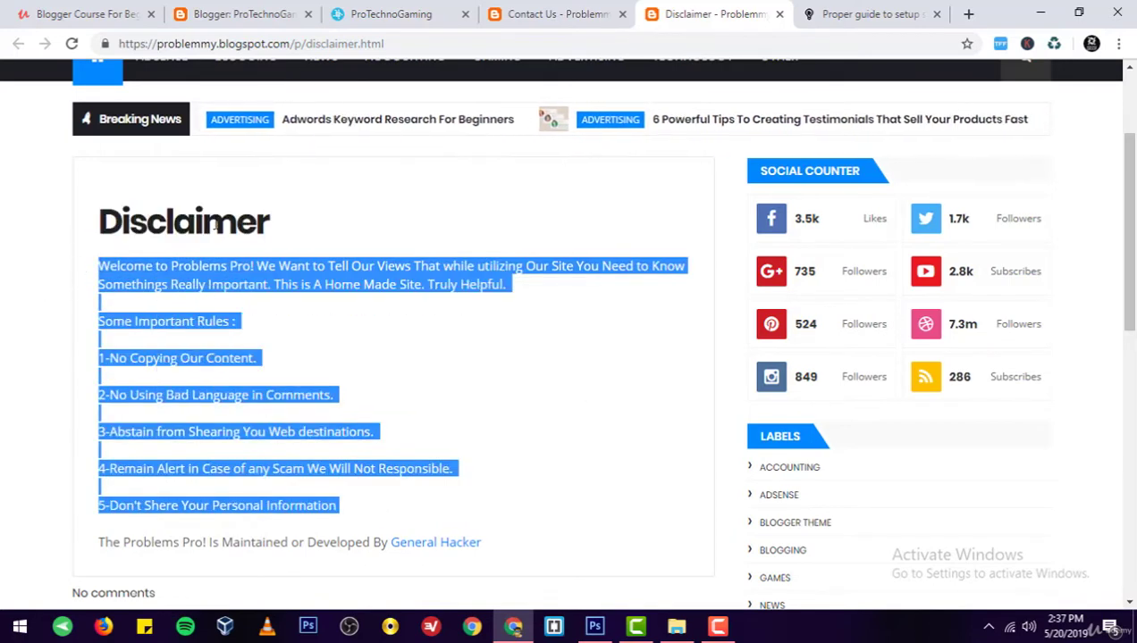
# Return to the ProTechnoGaming dashboard and start a new page from the blog's page list.
pyautogui.click(391, 13)
pyautogui.click(305, 13)
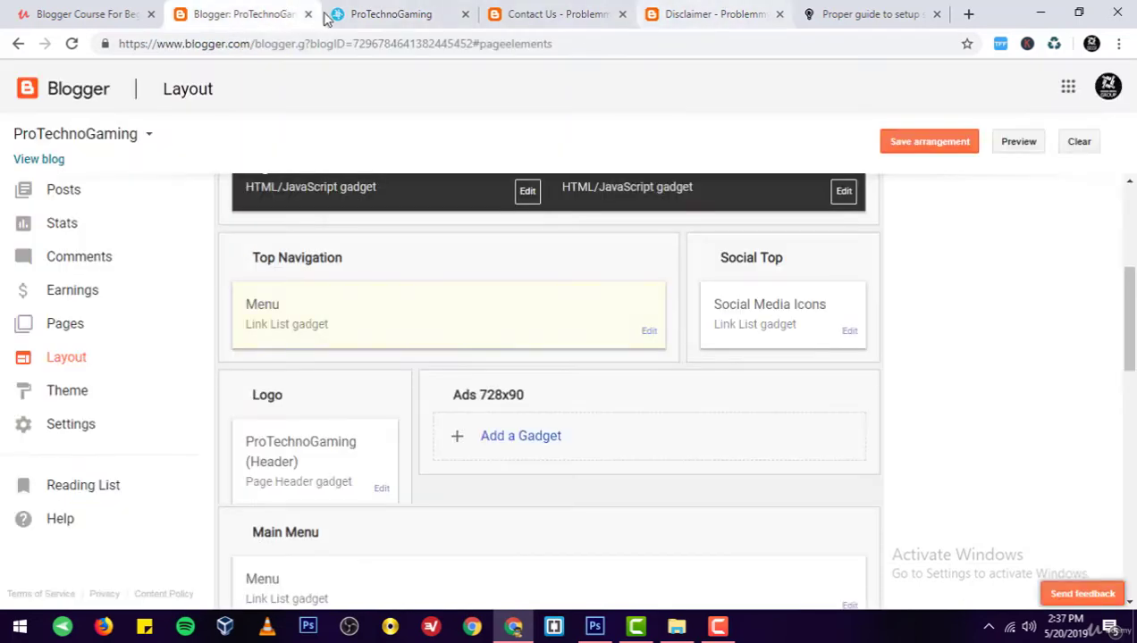
pyautogui.scroll(3, 1007, 287)
pyautogui.scroll(1, 1002, 281)
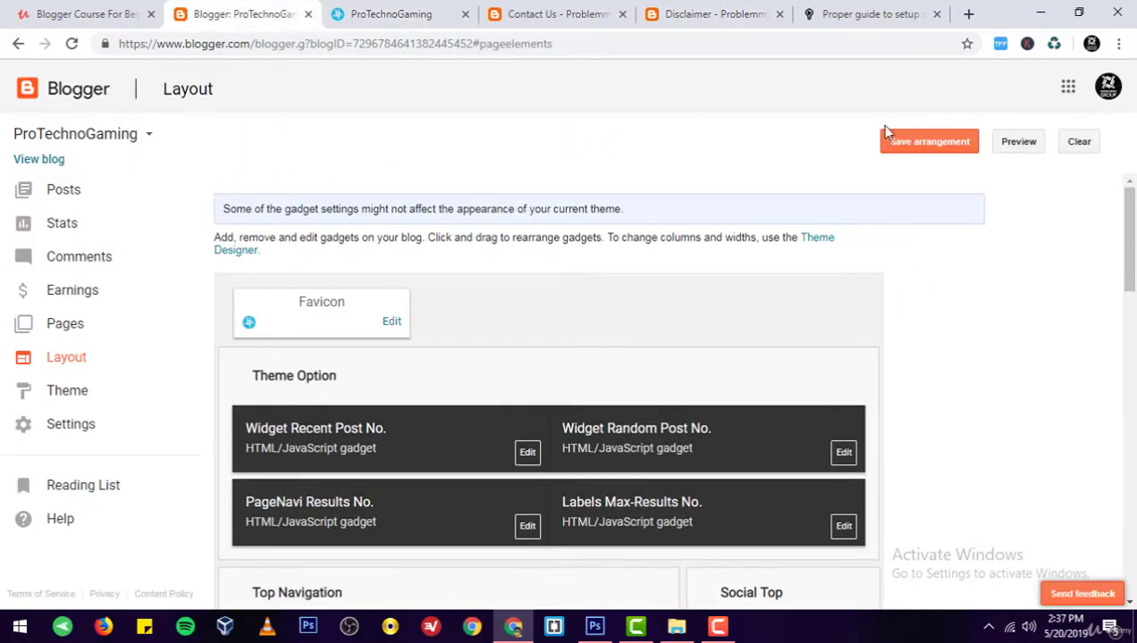
pyautogui.scroll(-5, 846, 327)
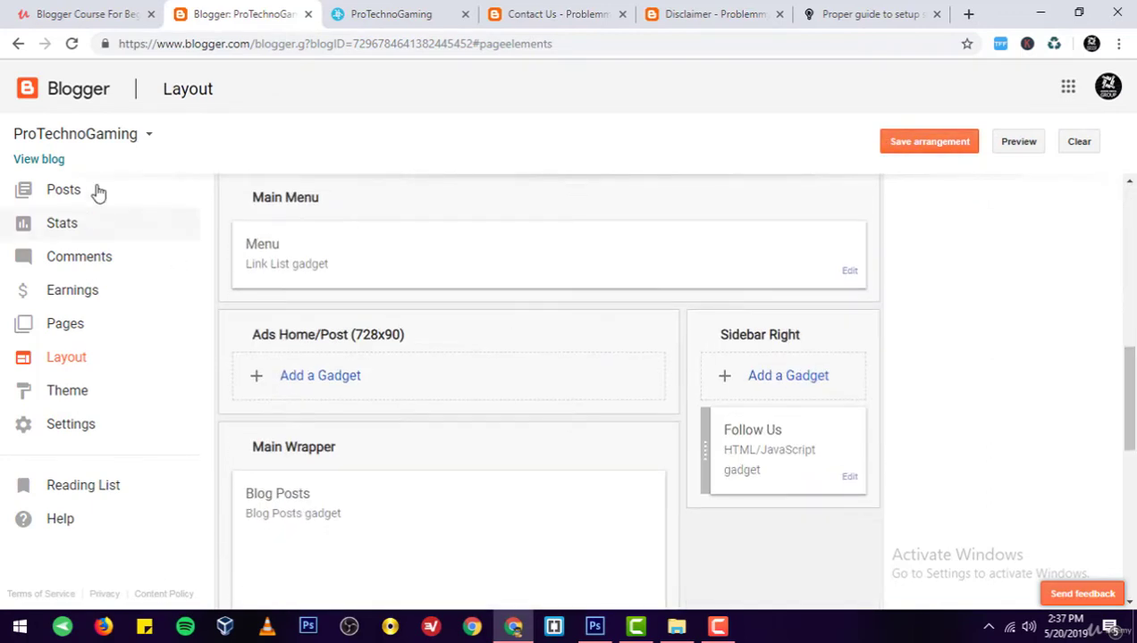
pyautogui.click(76, 327)
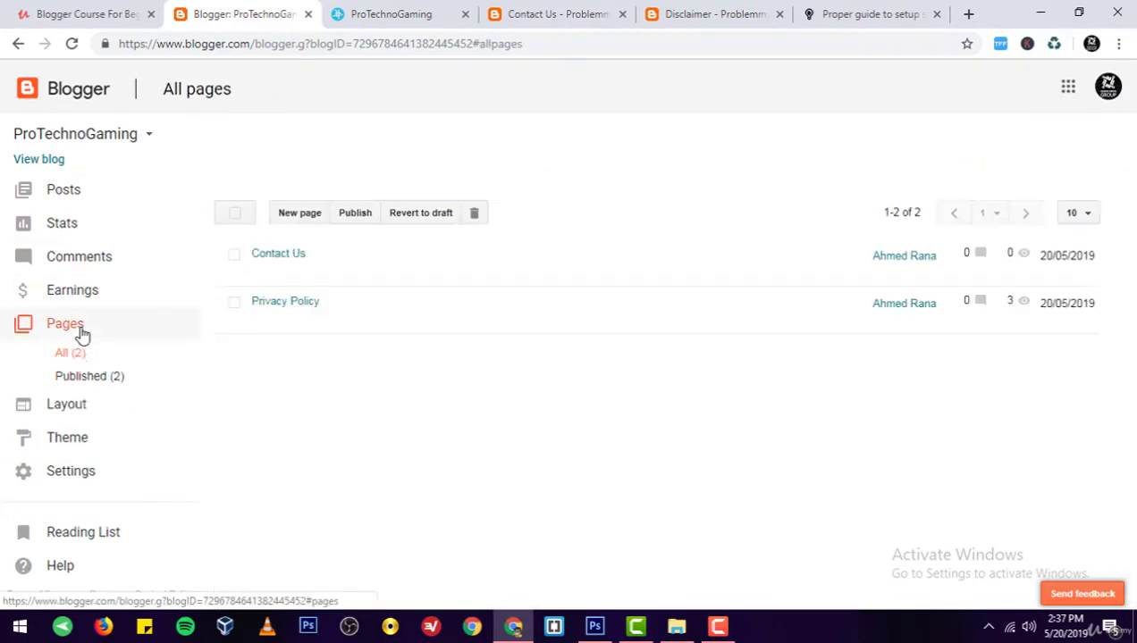
pyautogui.click(358, 220)
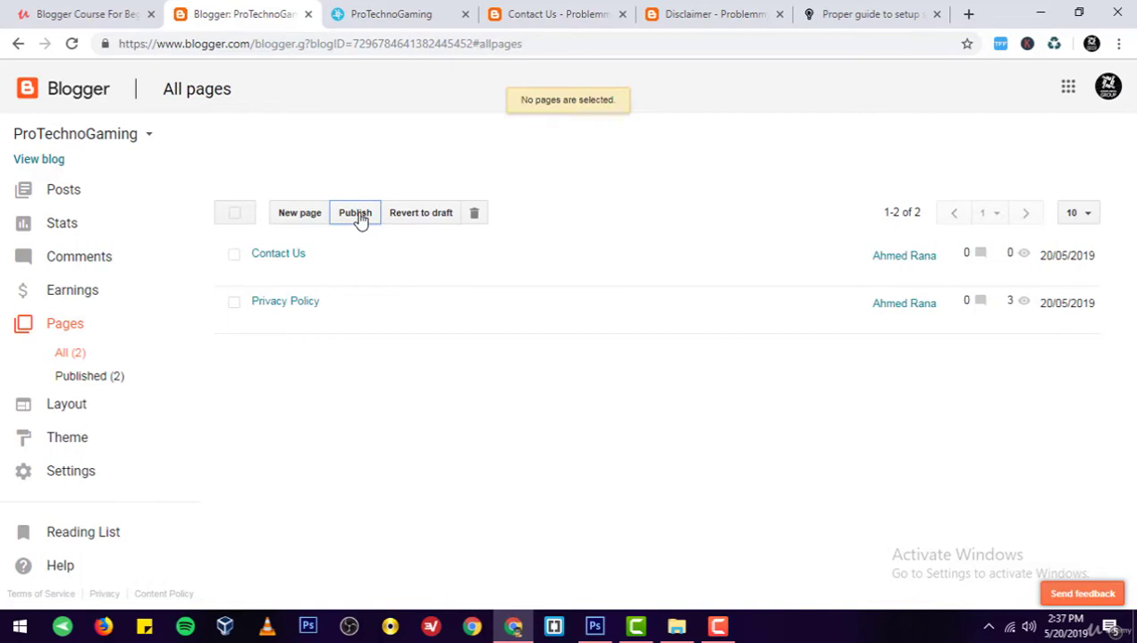
pyautogui.click(300, 217)
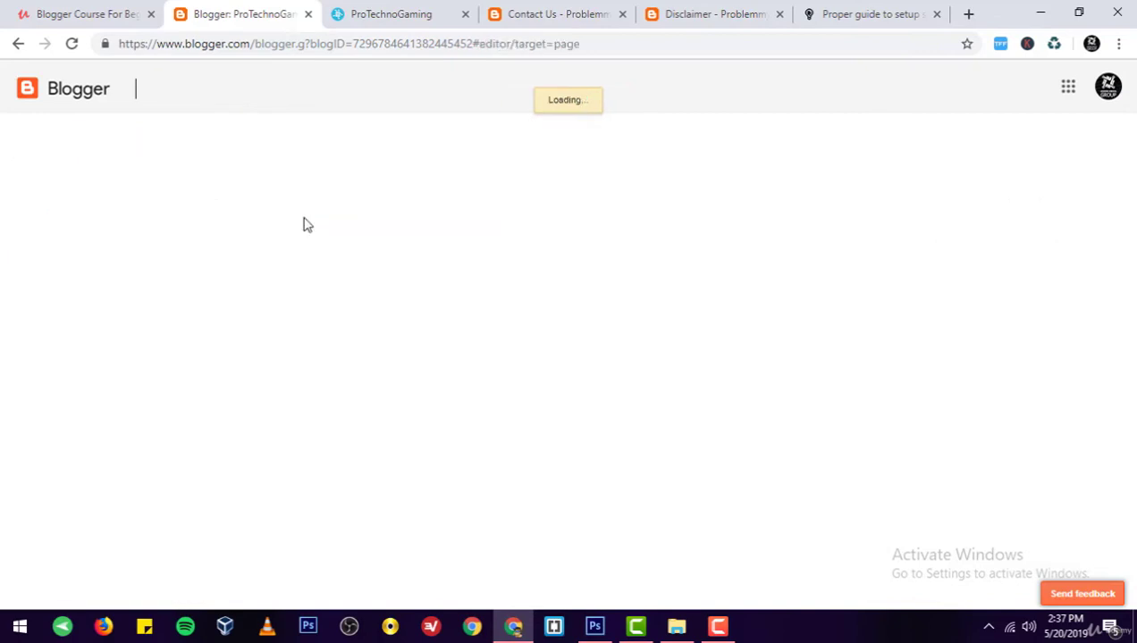
# Paste the copied disclaimer text into the new page's body, clearing the first paste and pasting it again.
pyautogui.hotkey('ctrl', 'v')
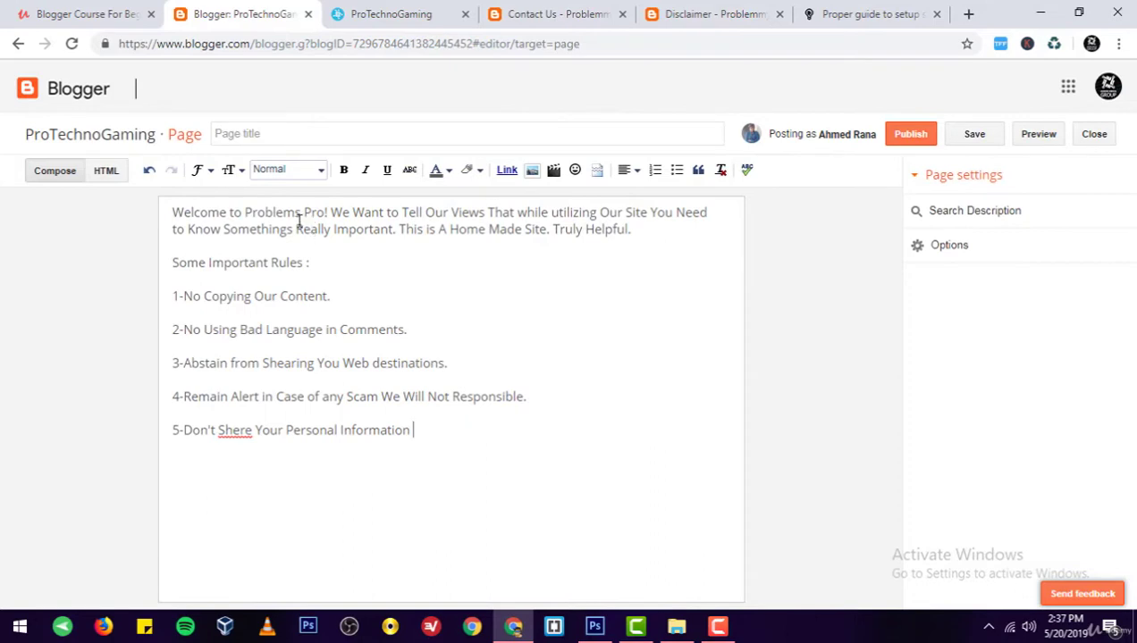
pyautogui.hotkey('ctrl', 'a')
pyautogui.press('BackSpace')
pyautogui.hotkey('ctrl', 'v')
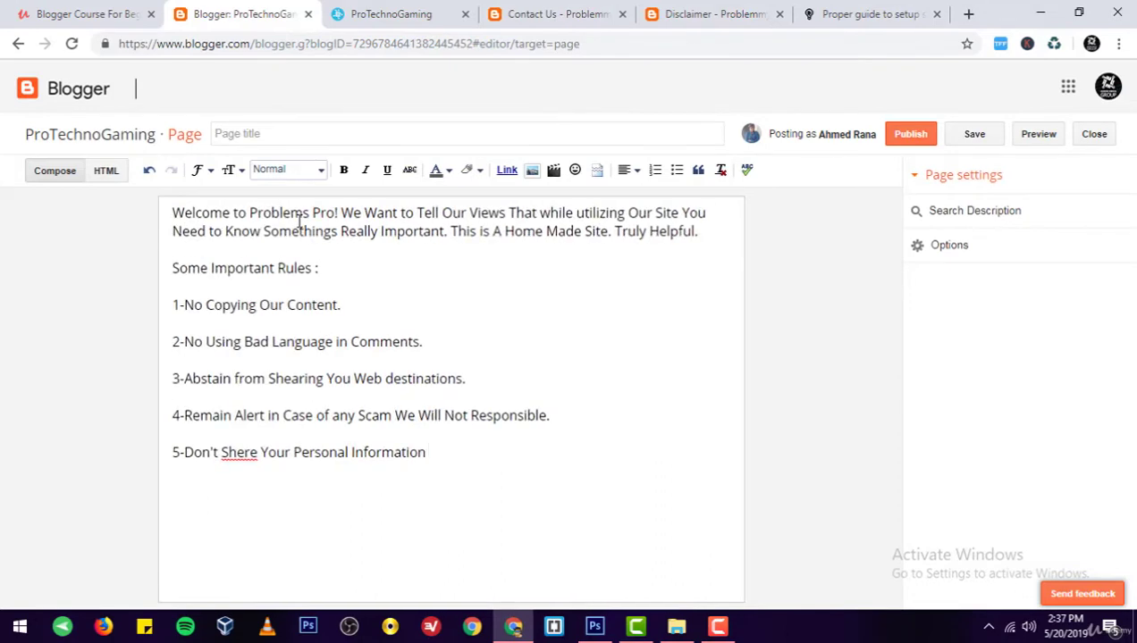
pyautogui.hotkey('ctrl', 'a')
# Correct the misspelled word "Shere" to "Share" in rule 5 of the disclaimer text.
pyautogui.click(236, 455)
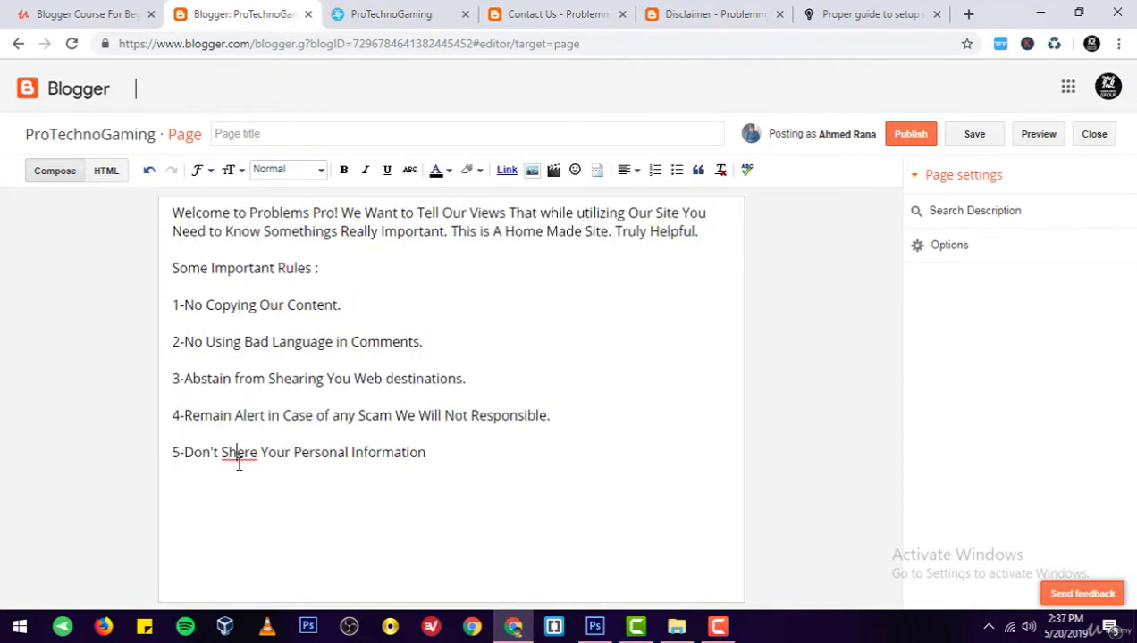
pyautogui.rightClick(236, 456)
pyautogui.click(259, 522)
pyautogui.click(239, 451)
pyautogui.press('BackSpace')
pyautogui.write('a')
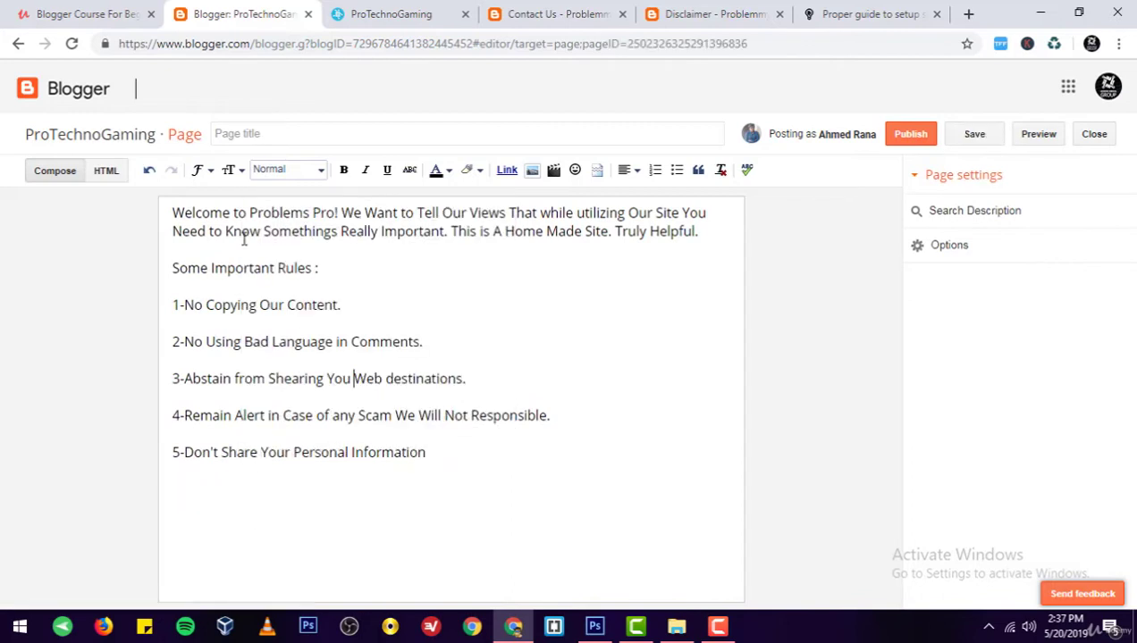
# Replace "Problems Pro!" with "ProTechnoGaming" in the welcome sentence of the disclaimer.
pyautogui.moveTo(336, 212); pyautogui.dragTo(274, 194)
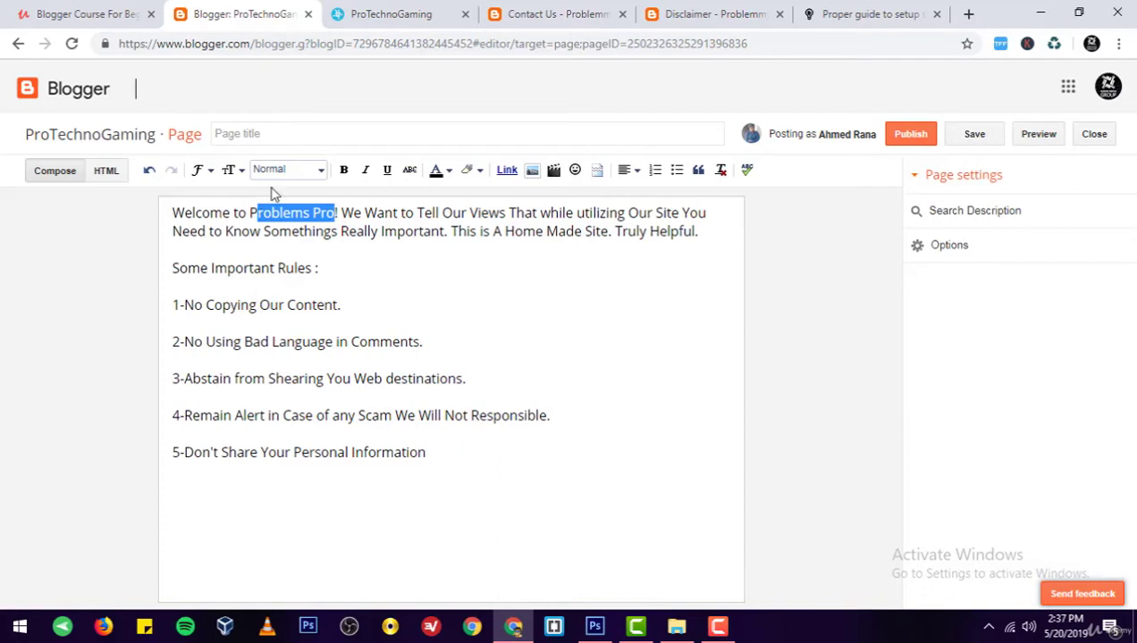
pyautogui.write('Pro')
pyautogui.press('BackSpace')
pyautogui.press('BackSpace')
pyautogui.press('BackSpace')
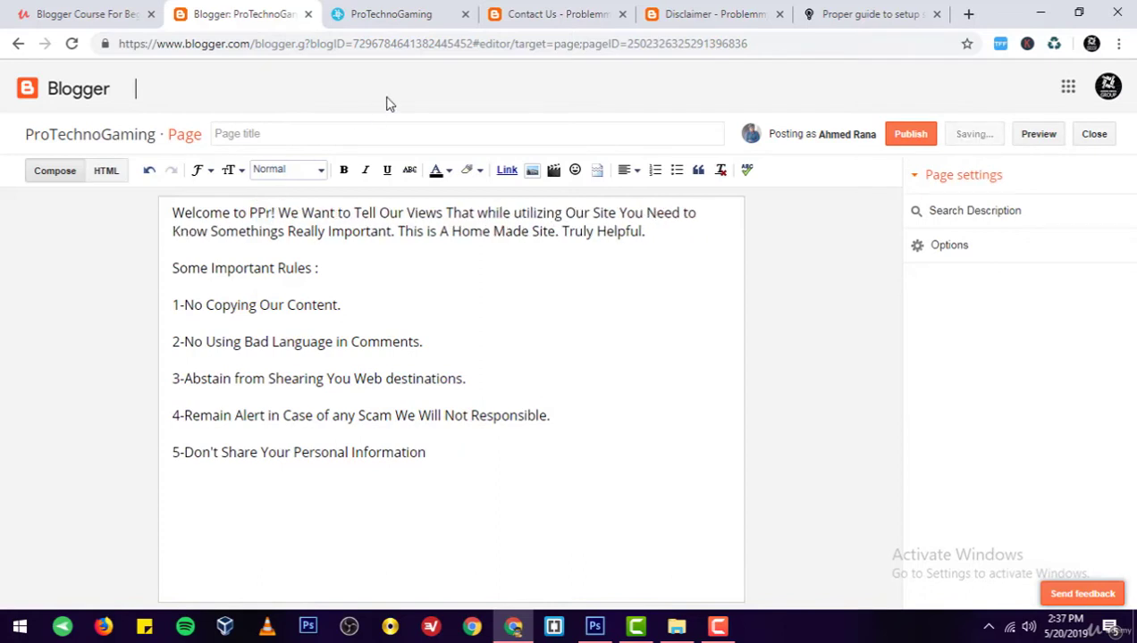
pyautogui.write('roTechno')
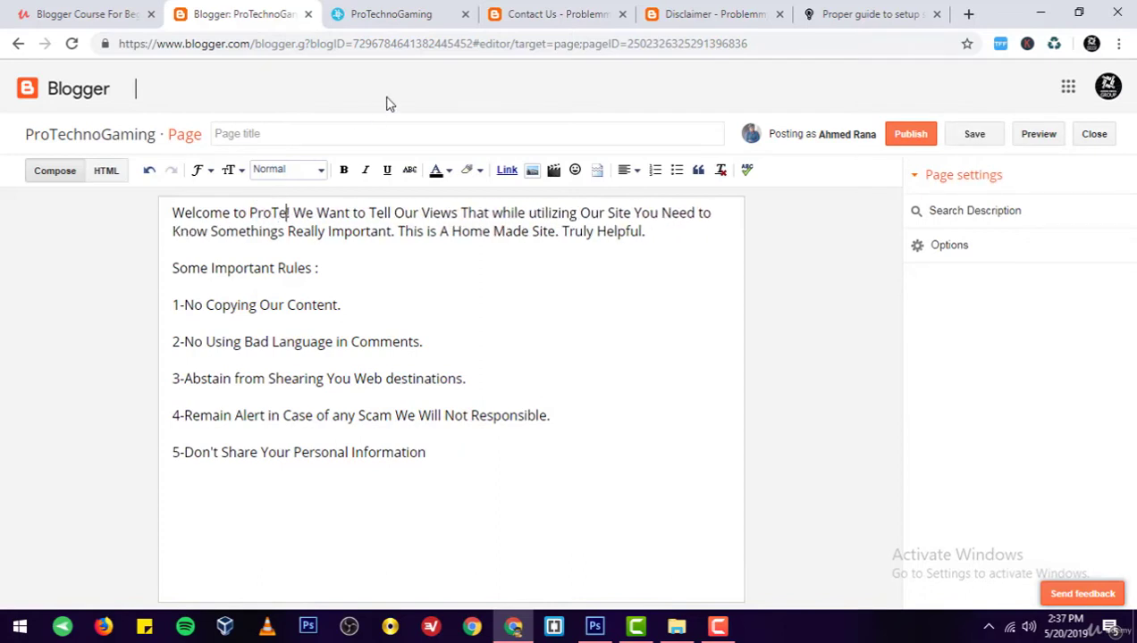
pyautogui.write('Gaming!')
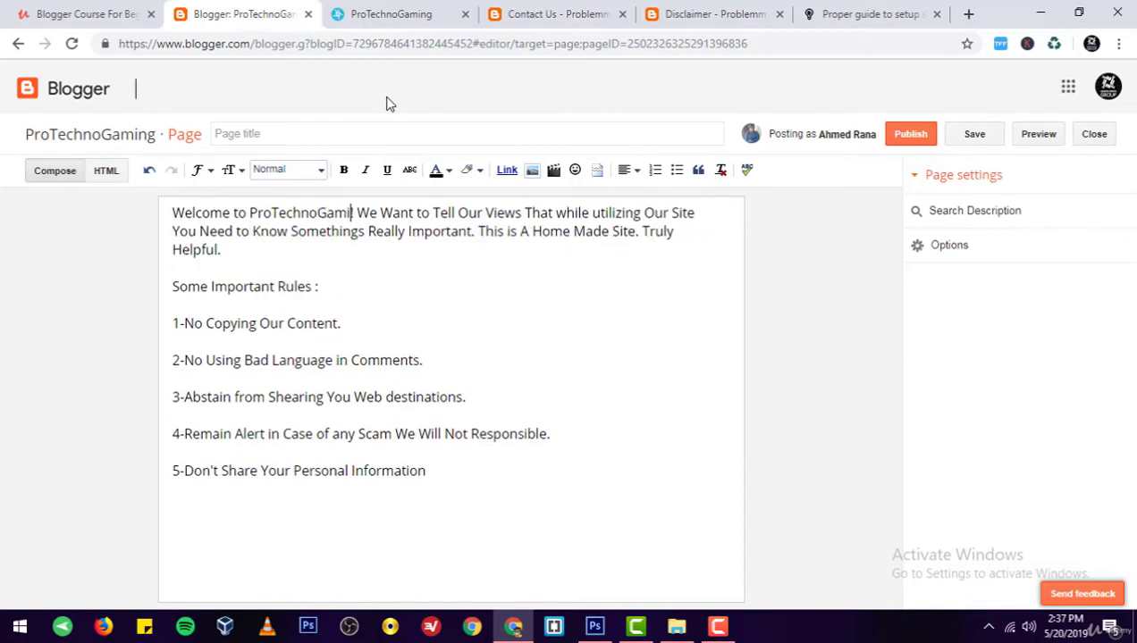
pyautogui.press('BackSpace')
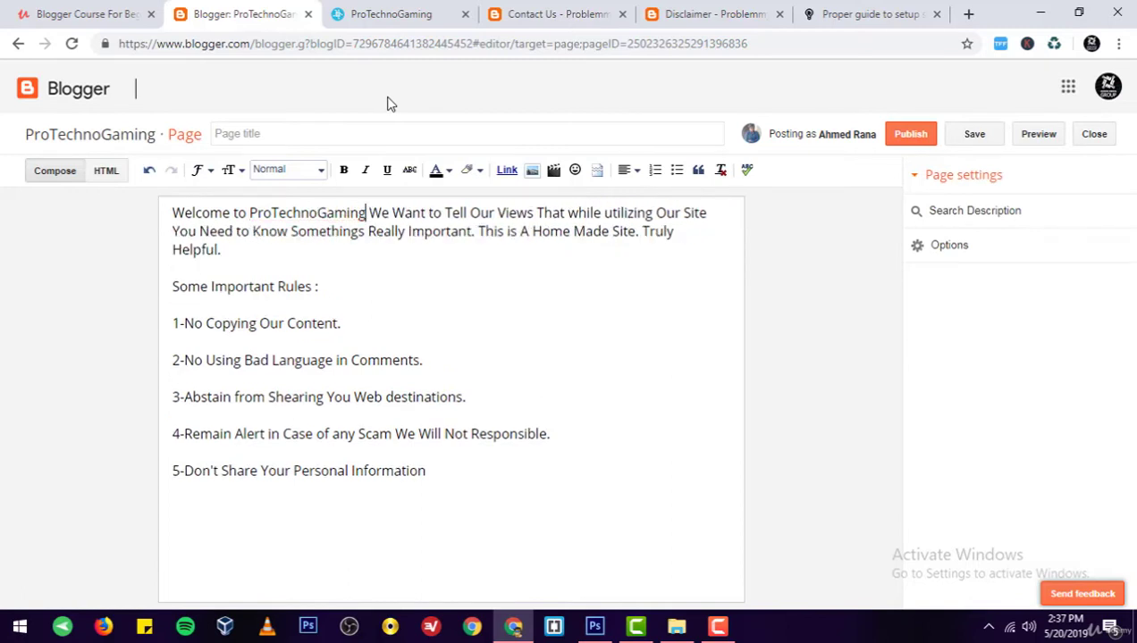
# Set reader comments to Don't allow in the page's options.
pyautogui.click(950, 252)
pyautogui.click(936, 305)
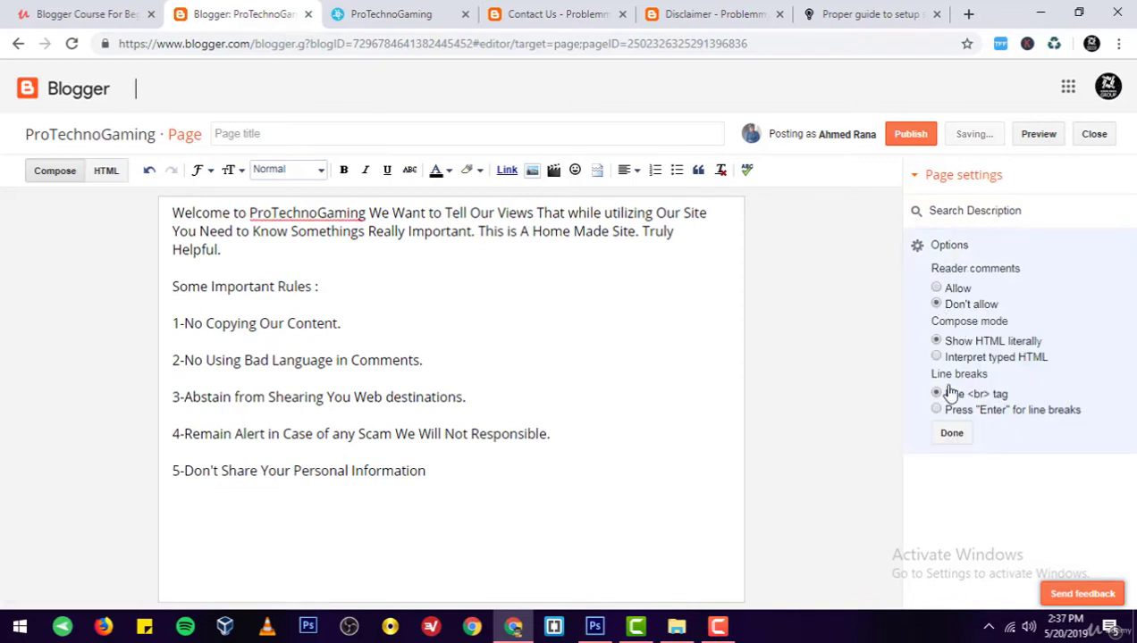
pyautogui.click(953, 435)
# Title the page "Disclaimer" and publish it.
pyautogui.click(485, 135)
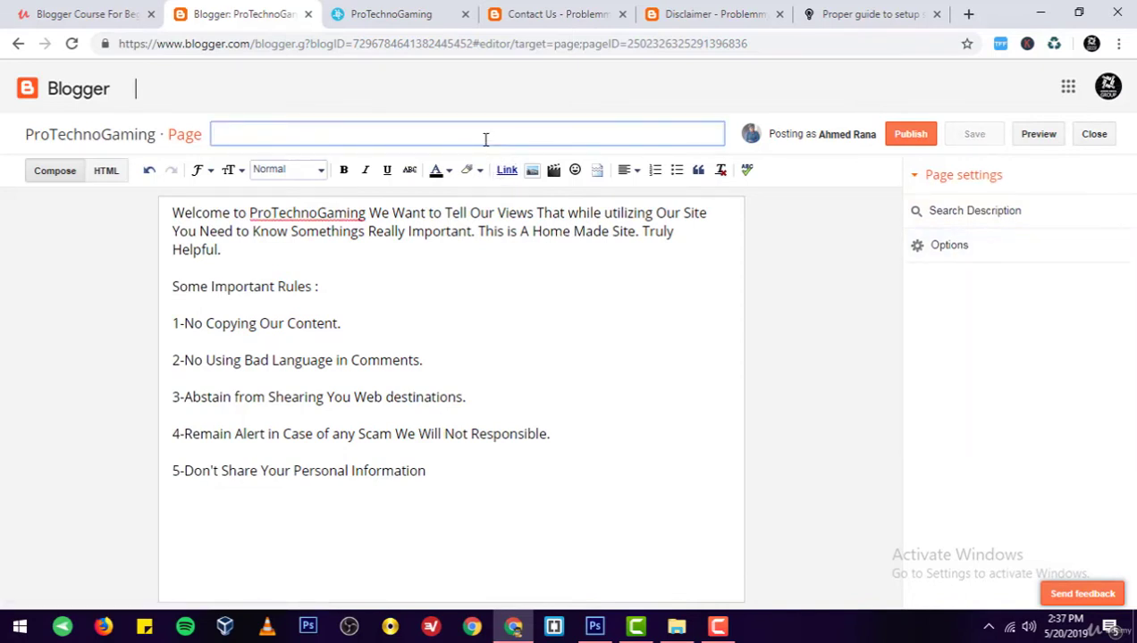
pyautogui.write('Disclaimer')
pyautogui.click(909, 135)
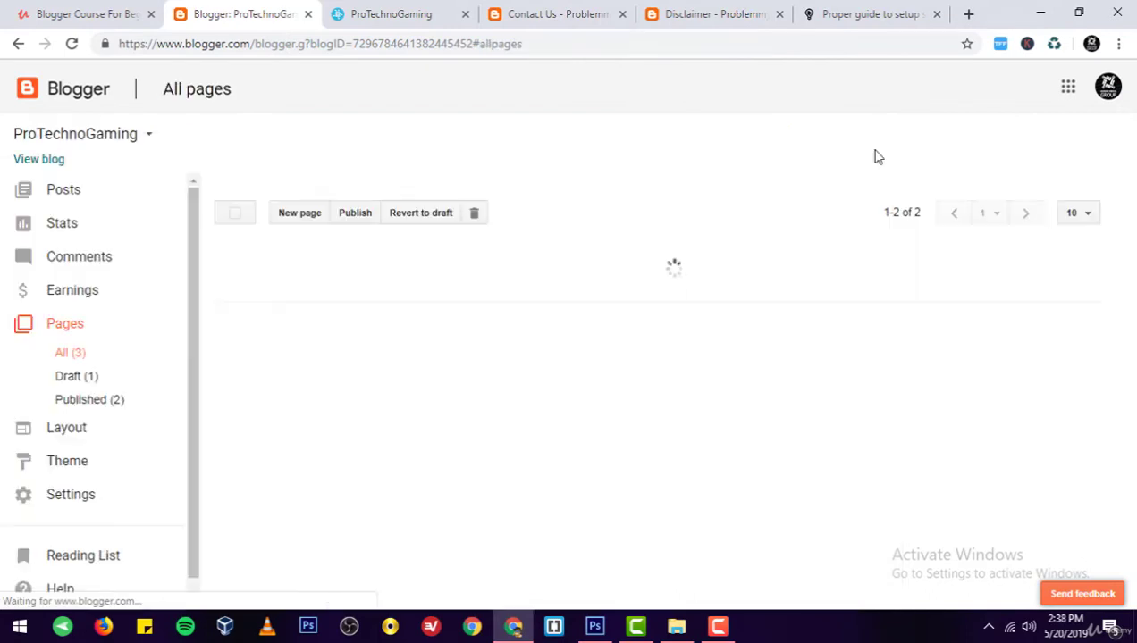
# View the published Disclaimer page from the page list, copy its web address and look over its text.
pyautogui.click(289, 276)
pyautogui.click(330, 45)
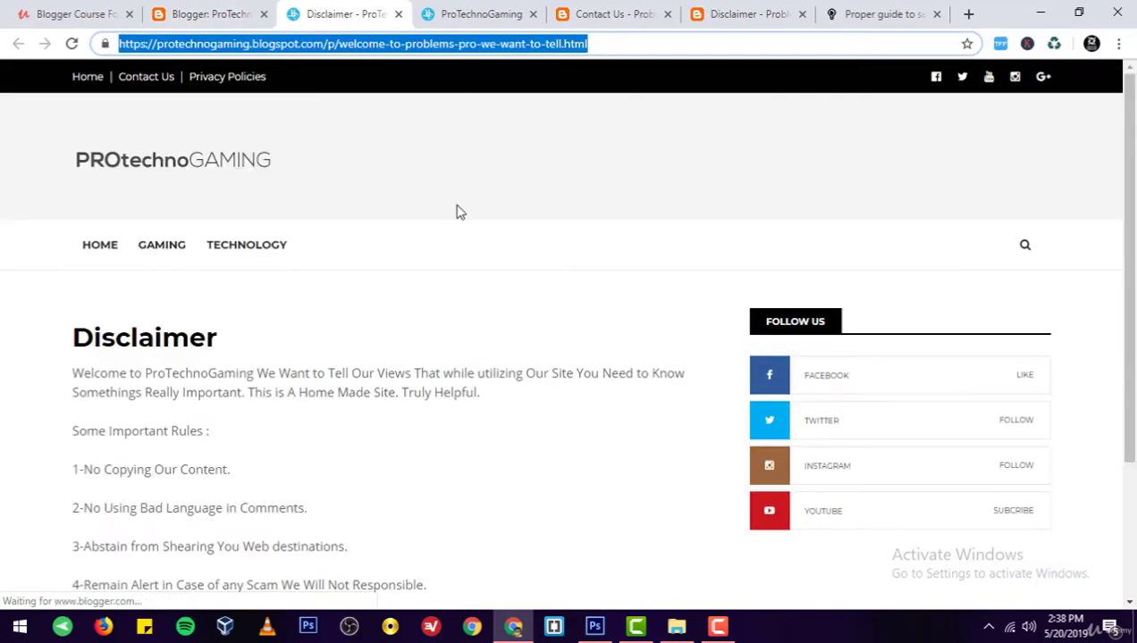
pyautogui.scroll(-3, 415, 242)
pyautogui.scroll(3, 432, 284)
pyautogui.scroll(-3, 434, 287)
pyautogui.scroll(3, 435, 287)
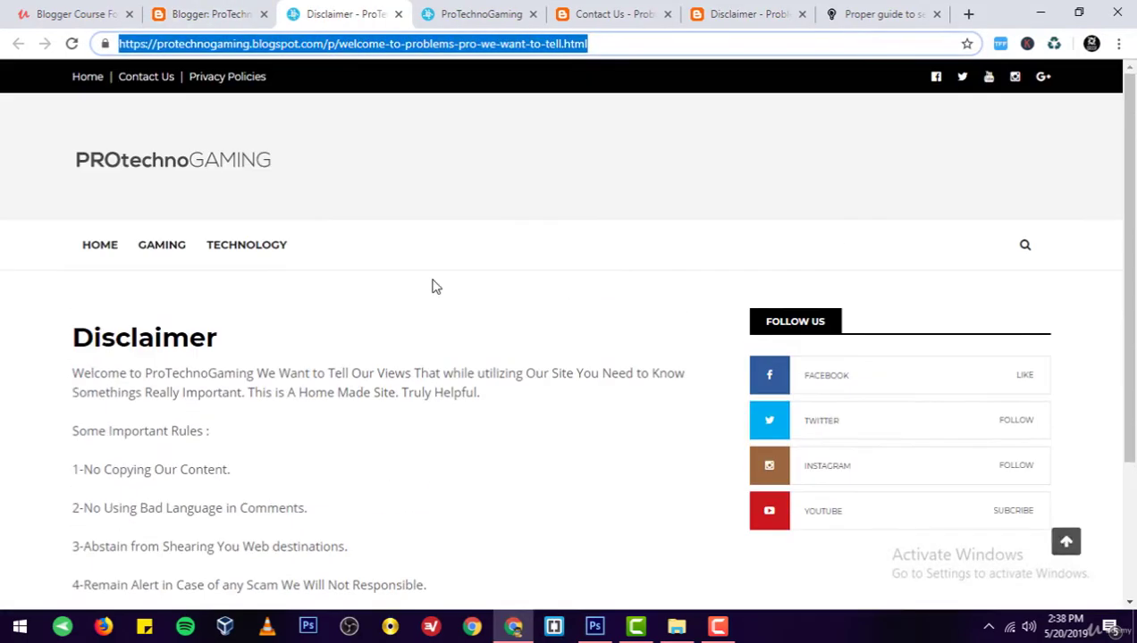
pyautogui.scroll(-3, 566, 370)
pyautogui.moveTo(429, 397); pyautogui.dragTo(86, 177)
pyautogui.click(86, 177)
pyautogui.scroll(3, 223, 190)
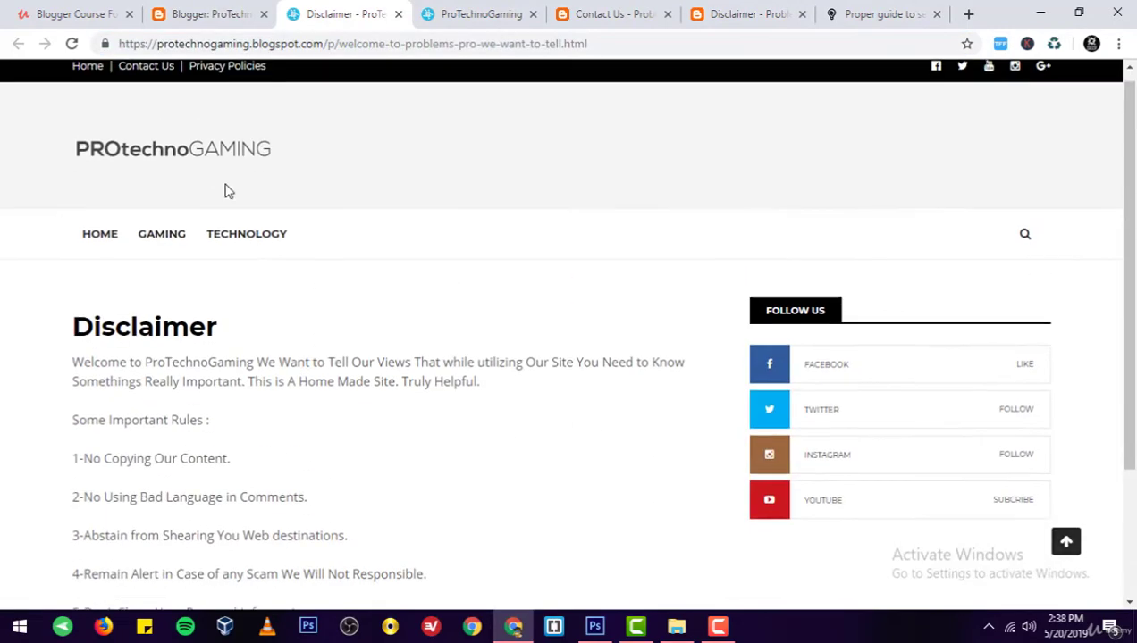
# Go to the blog's home page from the Disclaimer page and close the other ProTechnoGaming tab.
pyautogui.click(223, 170)
pyautogui.click(481, 13)
pyautogui.click(533, 13)
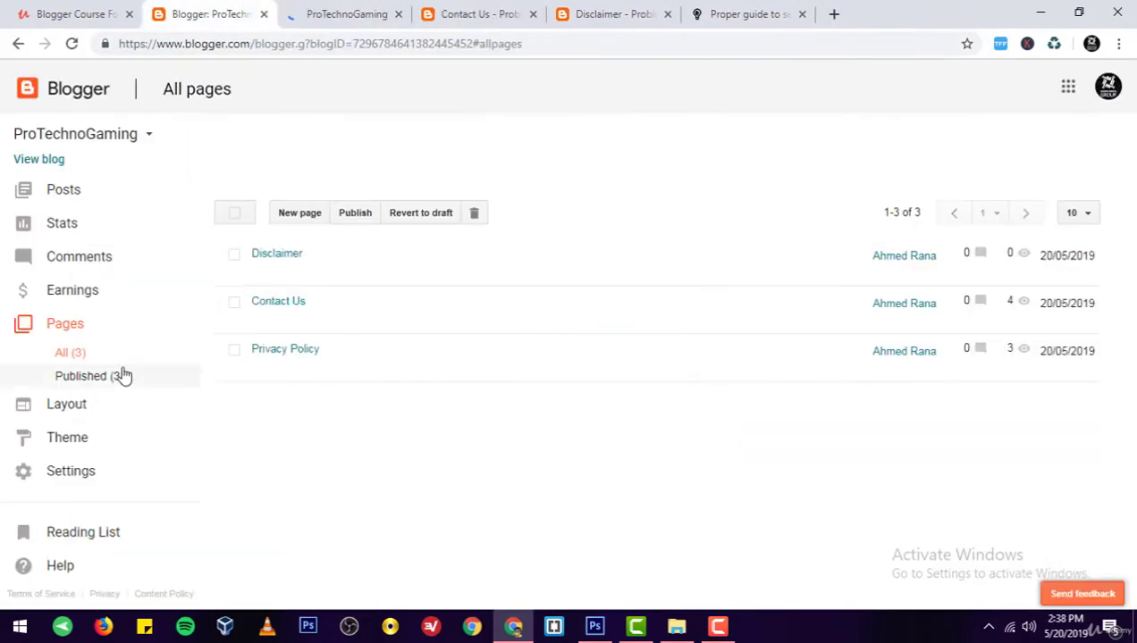
# Add a "Disclaimer" link with the copied page address to the Top Navigation Menu gadget in the blog's layout.
pyautogui.click(68, 405)
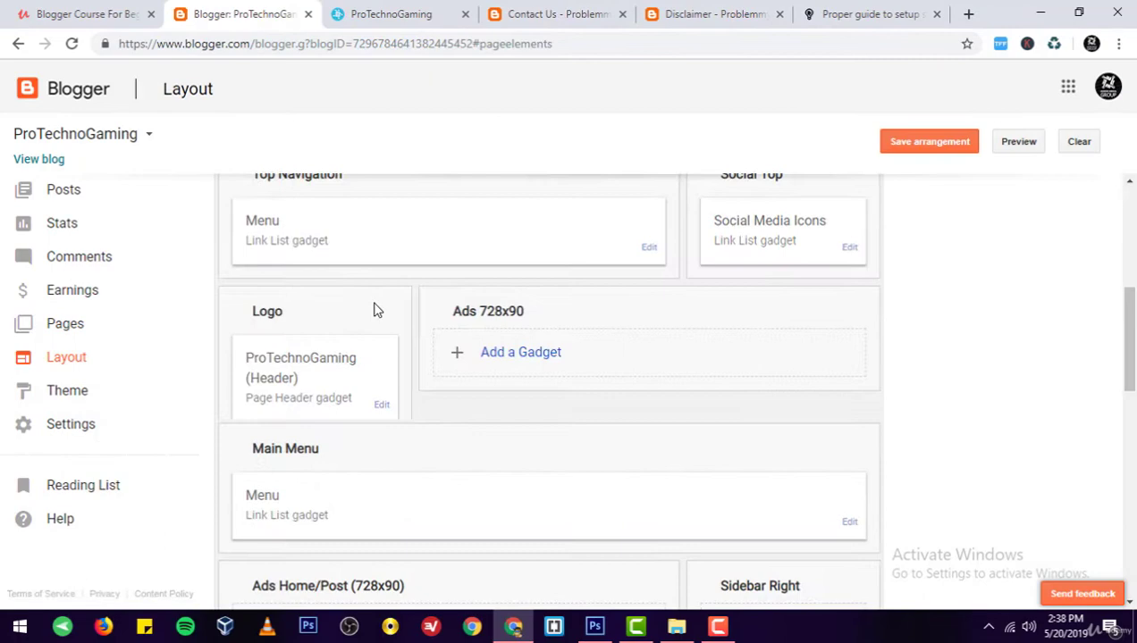
pyautogui.click(648, 248)
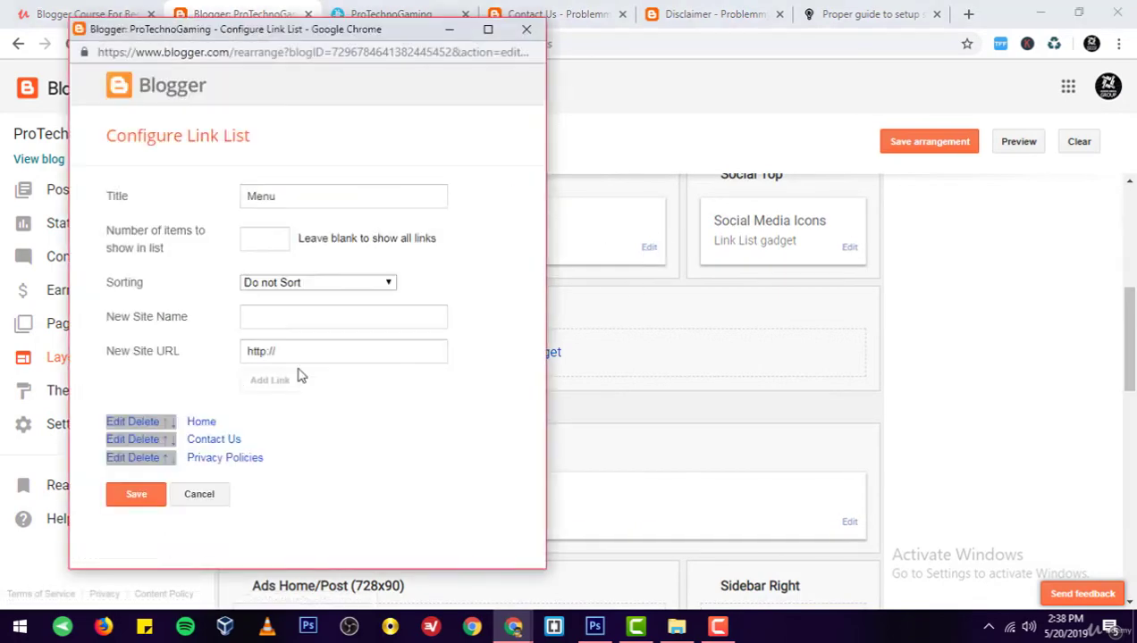
pyautogui.moveTo(295, 354); pyautogui.dragTo(84, 347)
pyautogui.hotkey('ctrl', 'v')
pyautogui.click(419, 324)
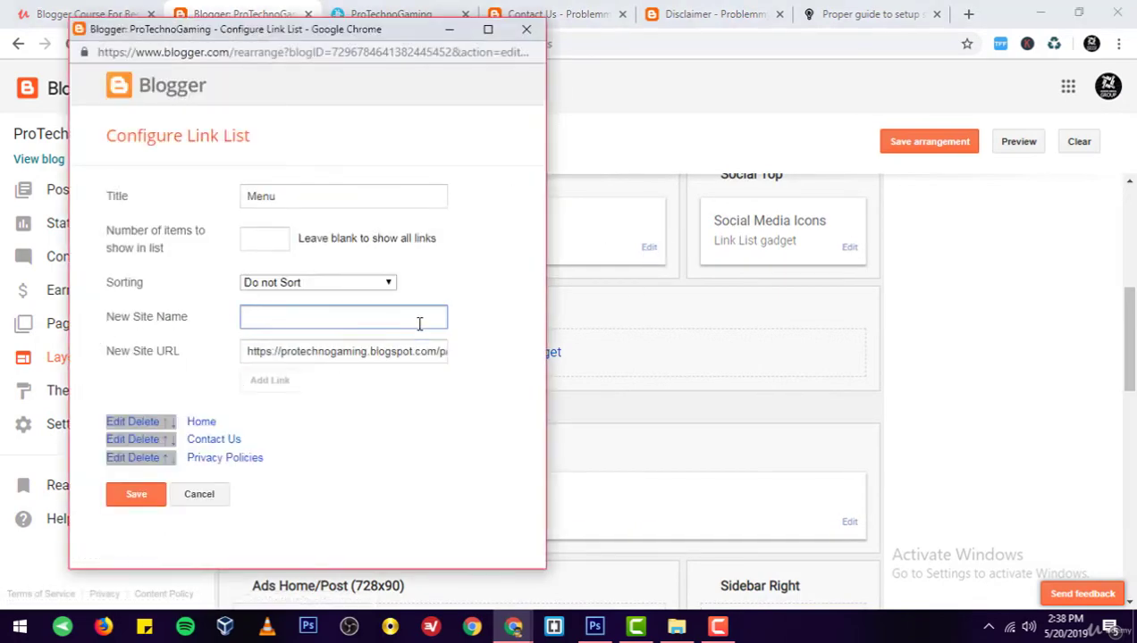
pyautogui.write('Disclaimer')
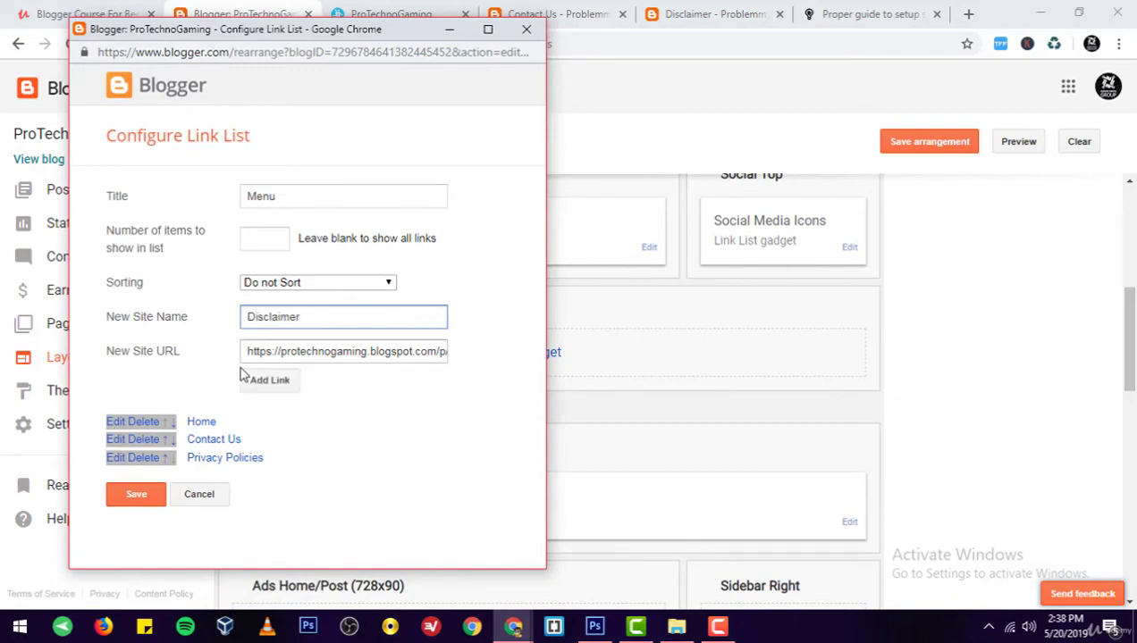
pyautogui.click(259, 380)
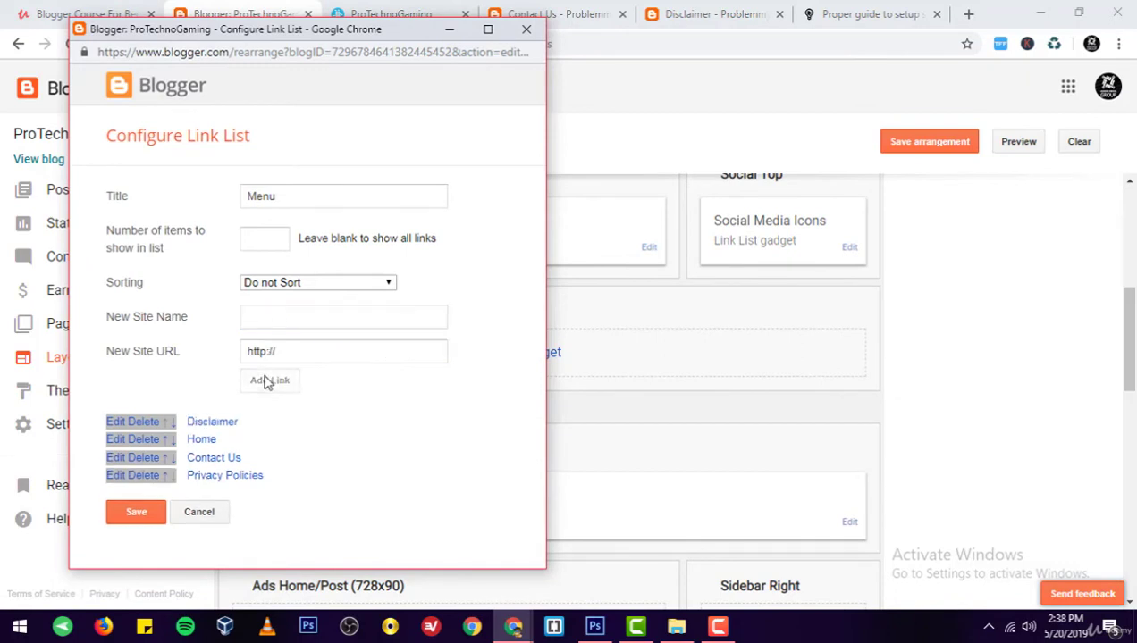
# Move the Disclaimer link between Contact Us and Privacy Policies and save the link list.
pyautogui.click(172, 423)
pyautogui.click(173, 440)
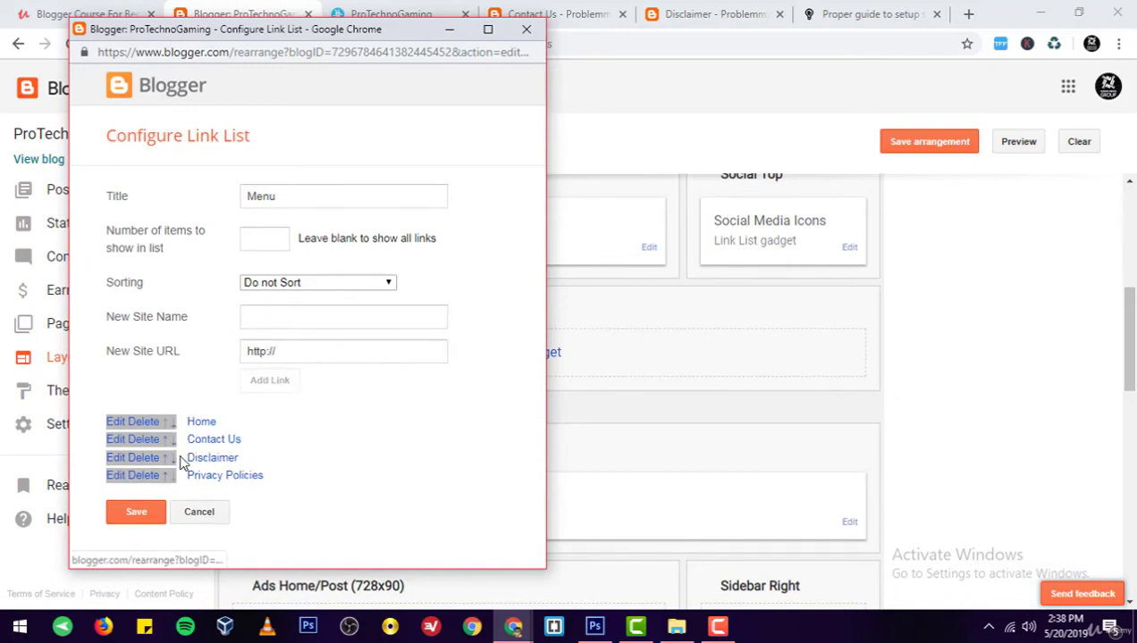
pyautogui.click(136, 512)
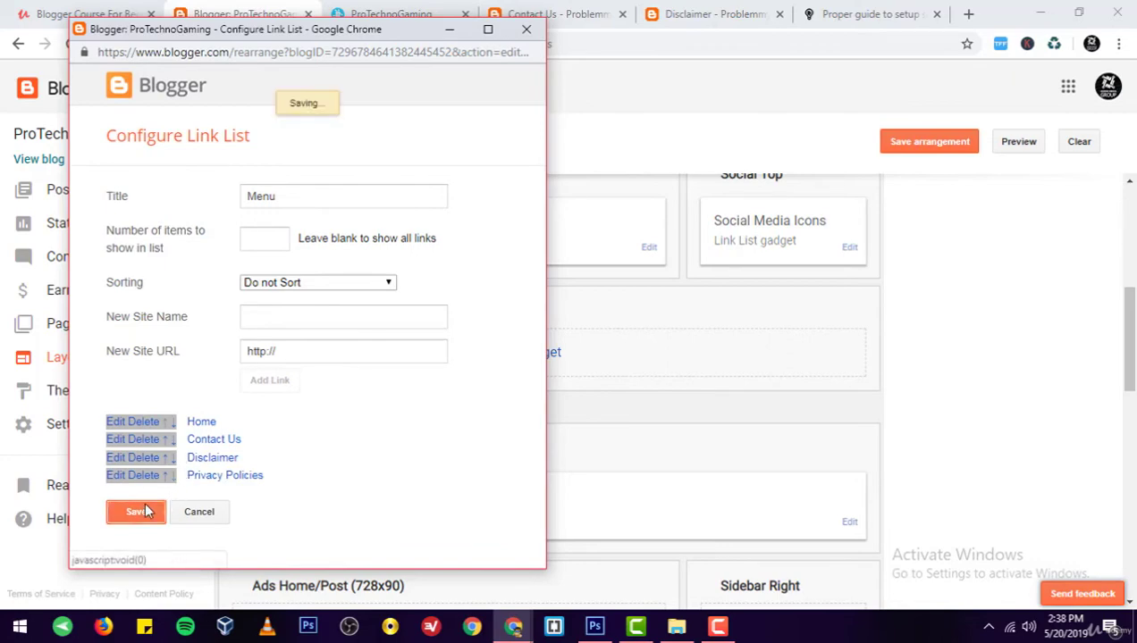
# Switch to the AdSense setup guide and examine its list of essential pages.
pyautogui.click(421, 9)
pyautogui.click(873, 11)
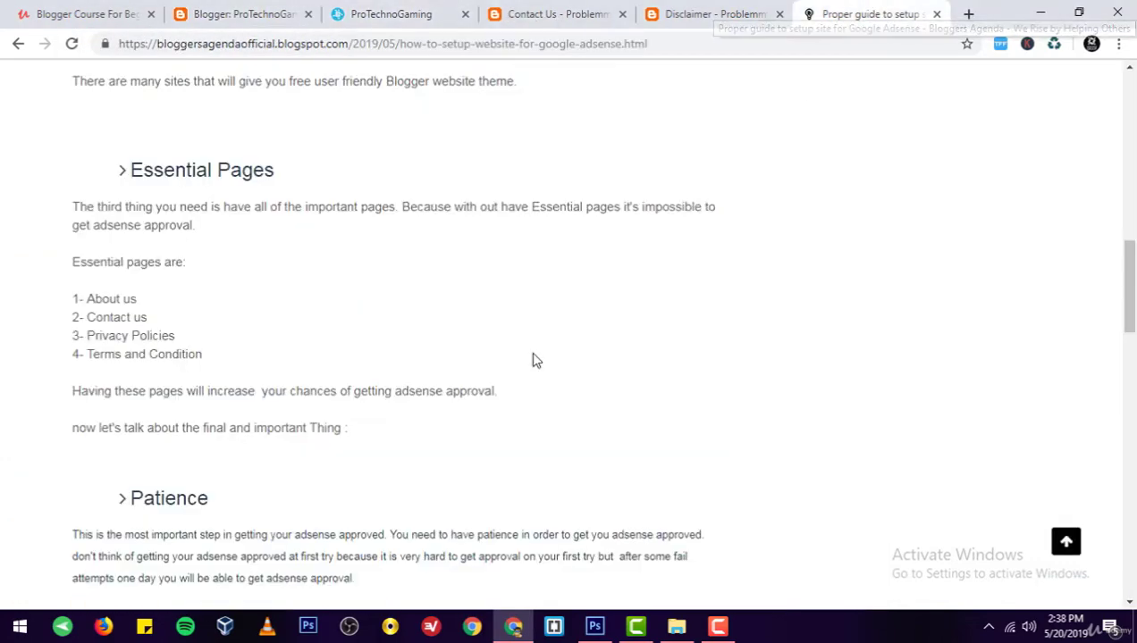
# Highlight the Contact us, Privacy Policies and Terms and Condition entries in the guide's list of essential pages.
pyautogui.moveTo(88, 298); pyautogui.dragTo(201, 325)
pyautogui.click(109, 315)
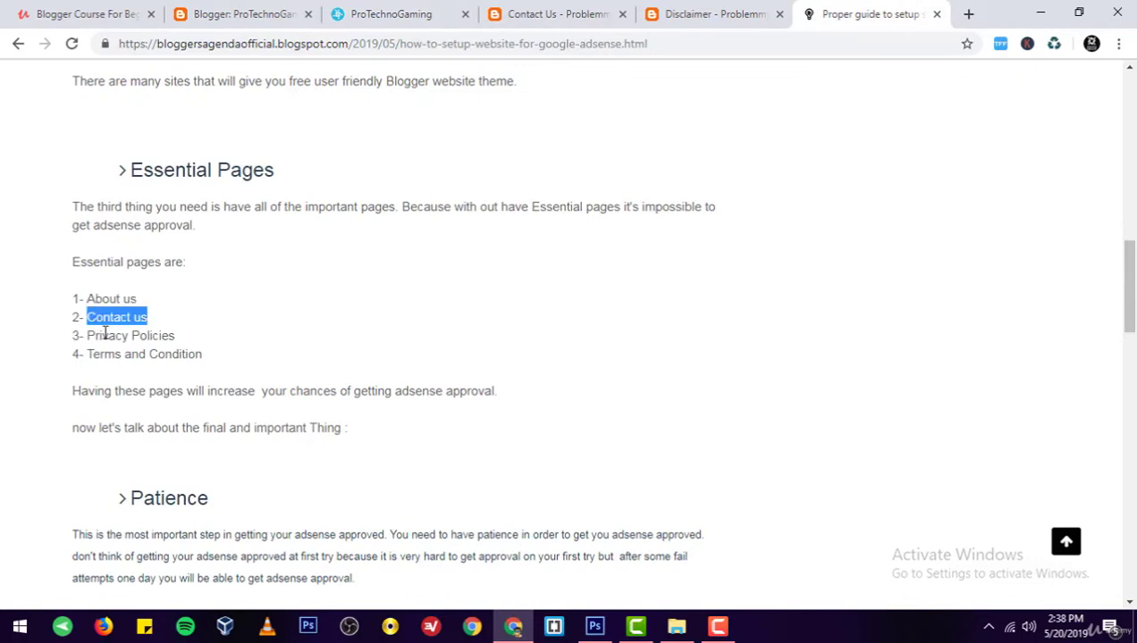
pyautogui.moveTo(87, 335); pyautogui.dragTo(203, 340)
pyautogui.moveTo(90, 355); pyautogui.dragTo(217, 359)
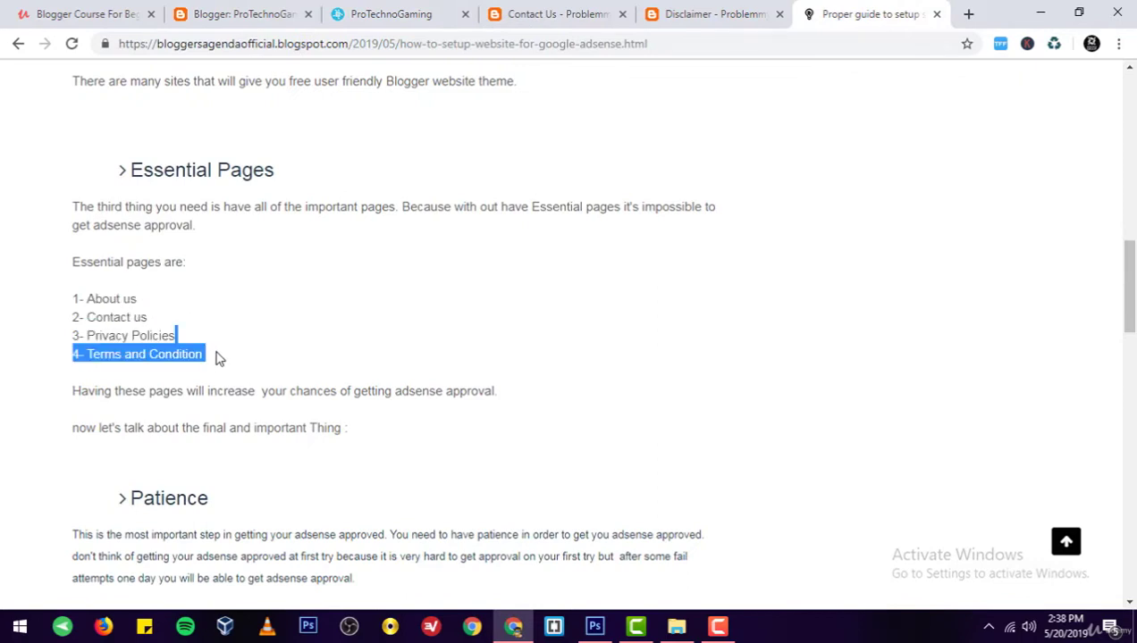
# Reload the ProTechnoGaming home page, check the Disclaimer link in its top menu and return to the home page.
pyautogui.click(296, 9)
pyautogui.click(393, 13)
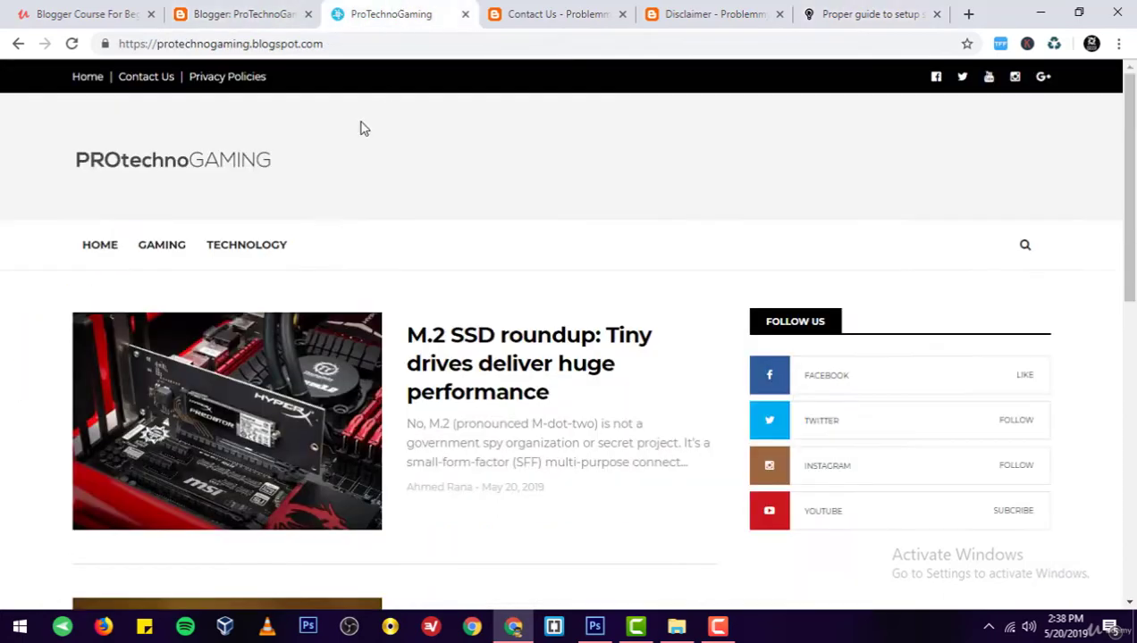
pyautogui.hotkey('ctrl', 'k')
pyautogui.click(95, 248)
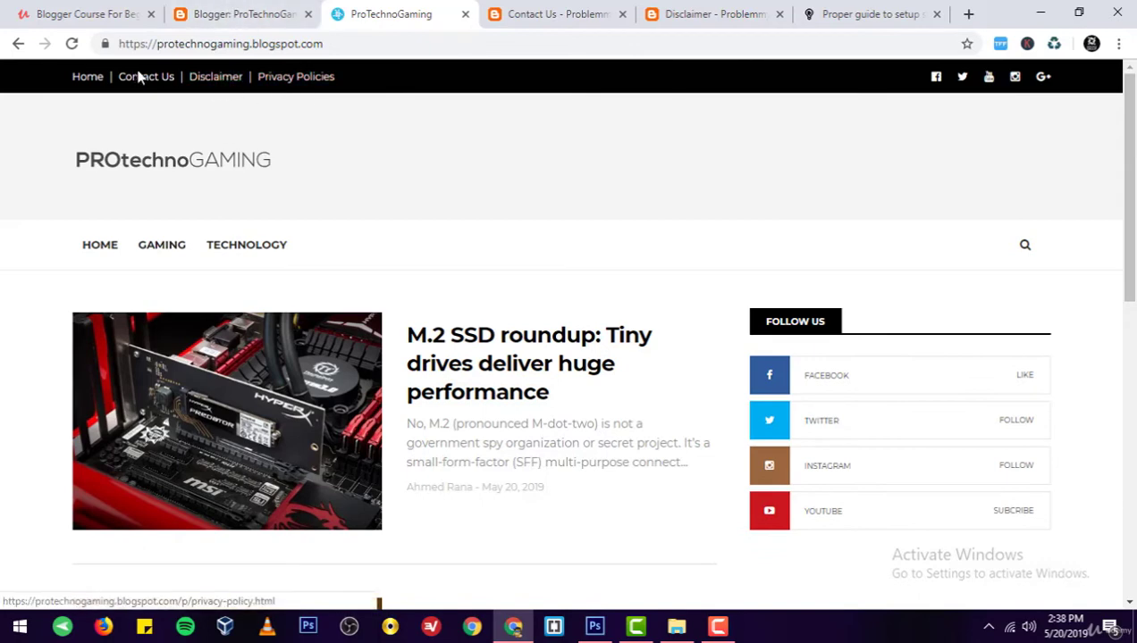
pyautogui.click(220, 81)
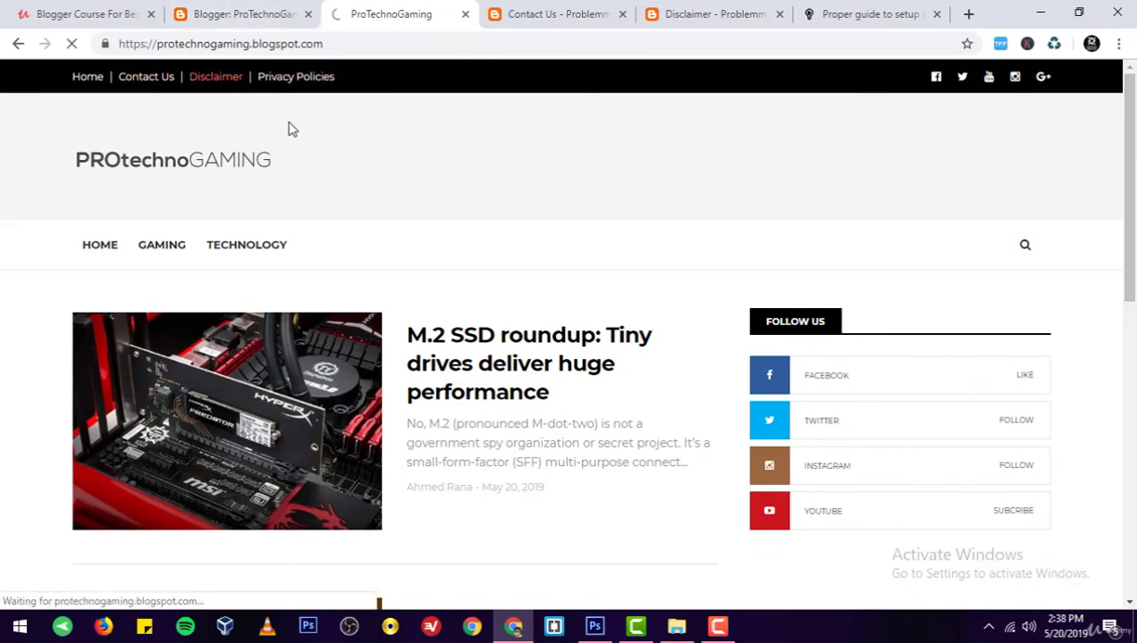
pyautogui.hotkey('alt', 'Left')
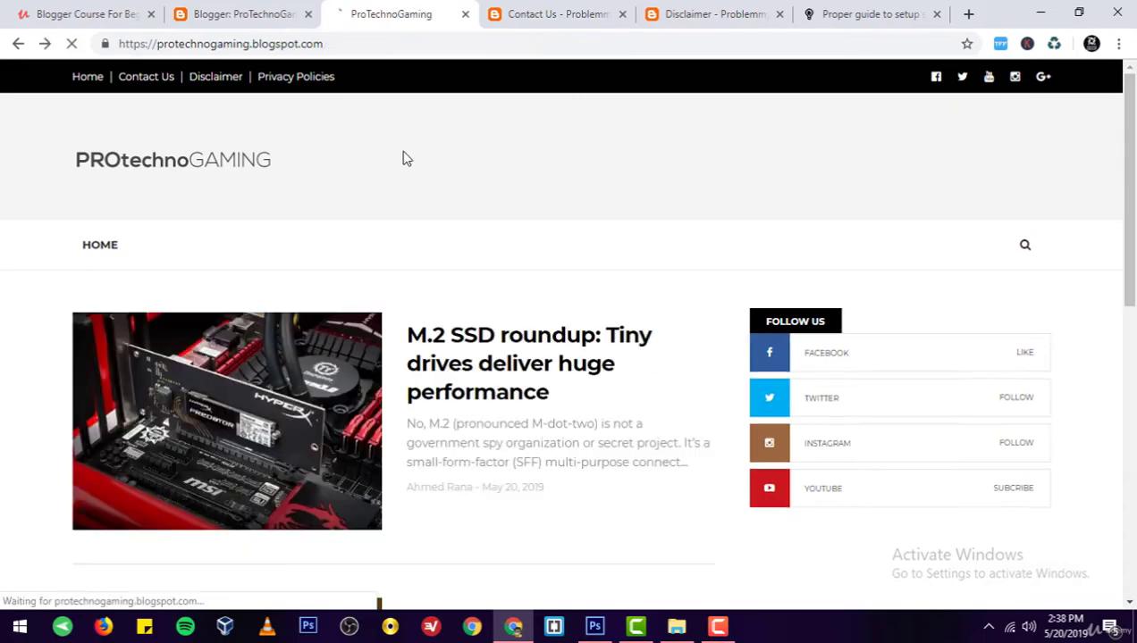
# View the blog's Privacy Policies and Contact Us pages from the top menu, and return to the home page.
pyautogui.click(307, 81)
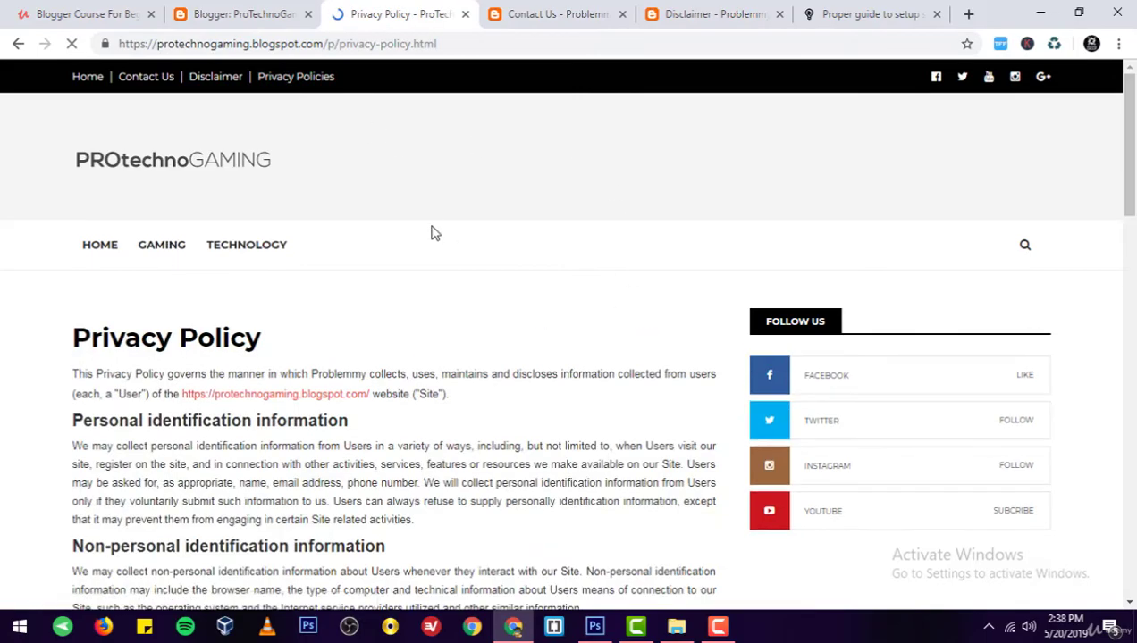
pyautogui.scroll(-15, 434, 232)
pyautogui.scroll(15, 438, 230)
pyautogui.click(158, 80)
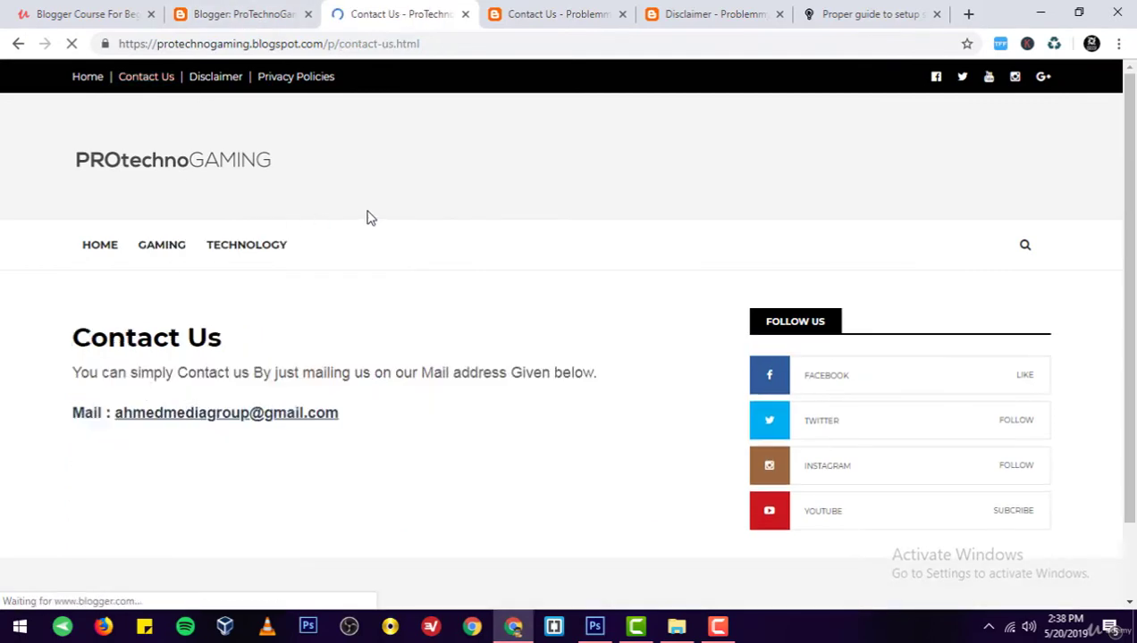
pyautogui.scroll(-3, 589, 423)
pyautogui.moveTo(589, 424); pyautogui.dragTo(5, 215)
pyautogui.click(6, 215)
pyautogui.scroll(1, 90, 213)
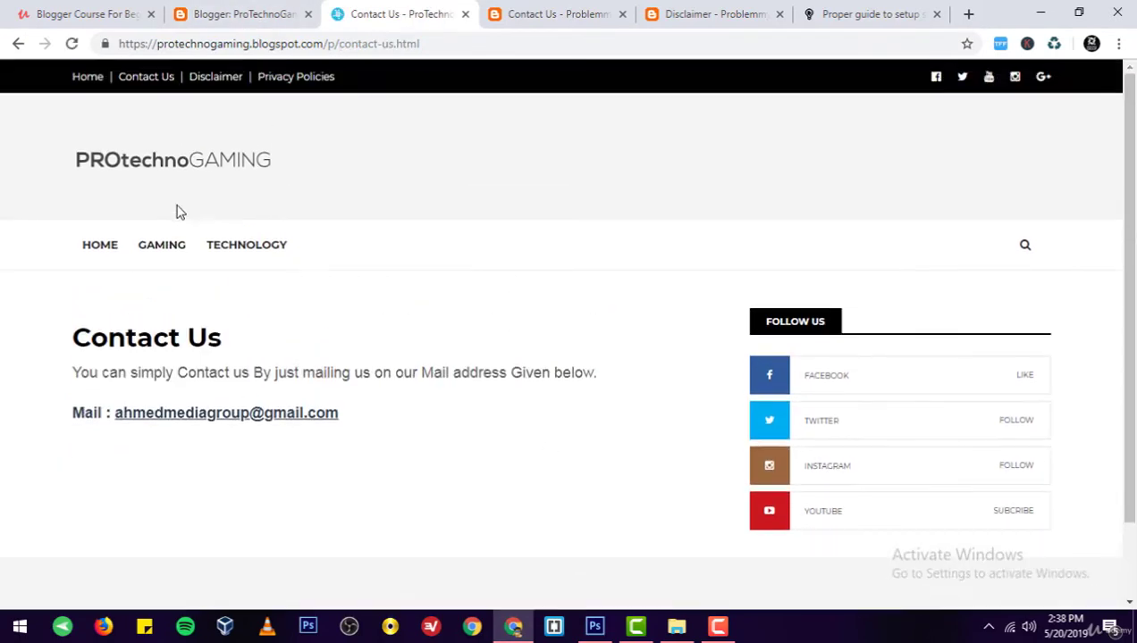
pyautogui.click(208, 154)
# Close the Problemmy Contact Us, Problemmy Disclaimer and AdSense setup guide tabs.
pyautogui.click(554, 15)
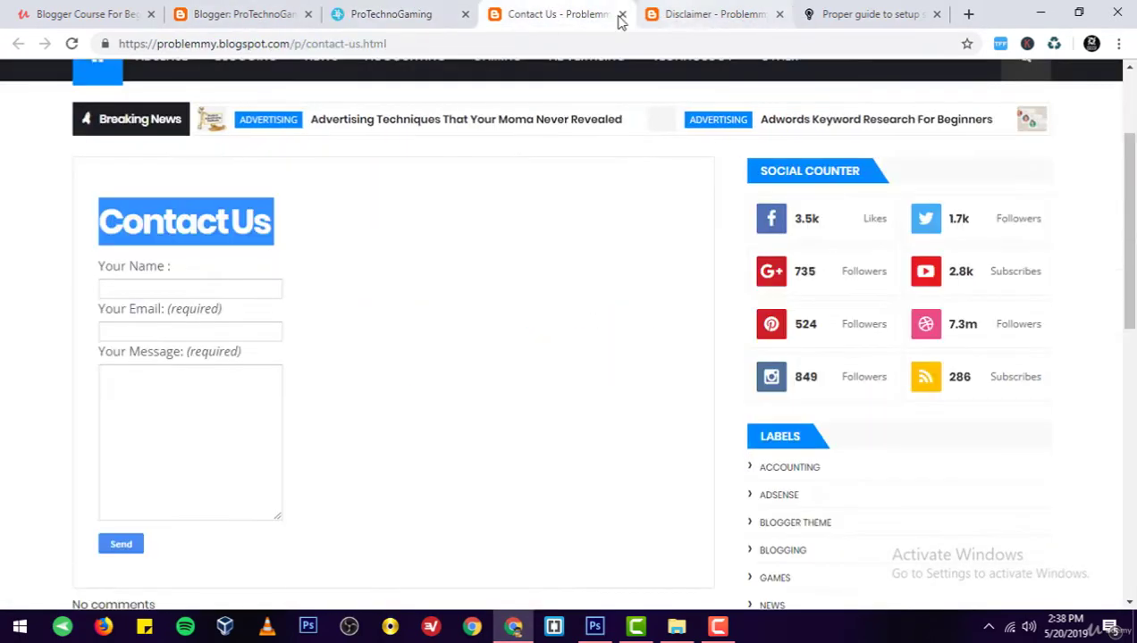
pyautogui.click(621, 14)
pyautogui.click(622, 15)
pyautogui.click(622, 15)
# Create a new page in the ProTechnoGaming blog's Blogger dashboard and title it "About us".
pyautogui.click(304, 14)
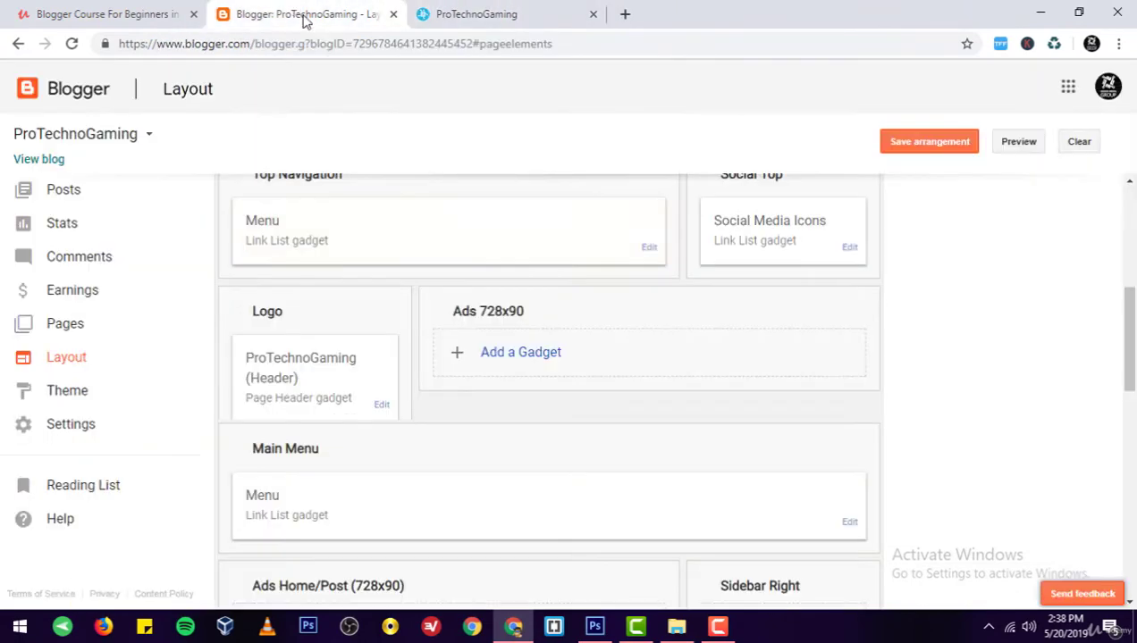
pyautogui.scroll(3, 339, 399)
pyautogui.scroll(3, 339, 399)
pyautogui.click(76, 323)
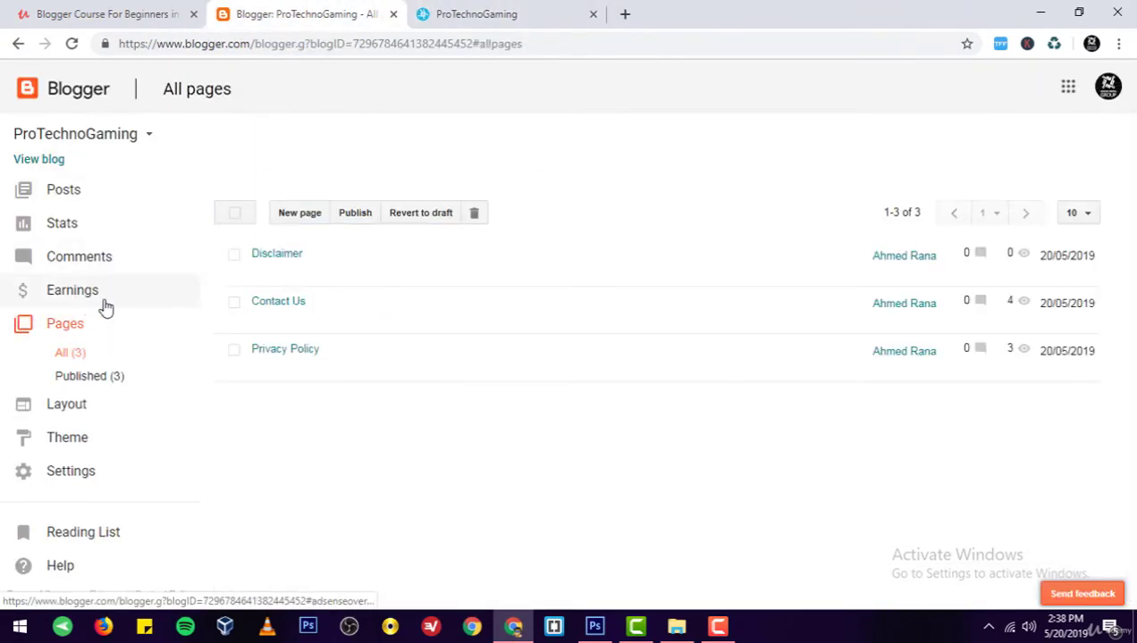
pyautogui.click(297, 213)
pyautogui.click(264, 131)
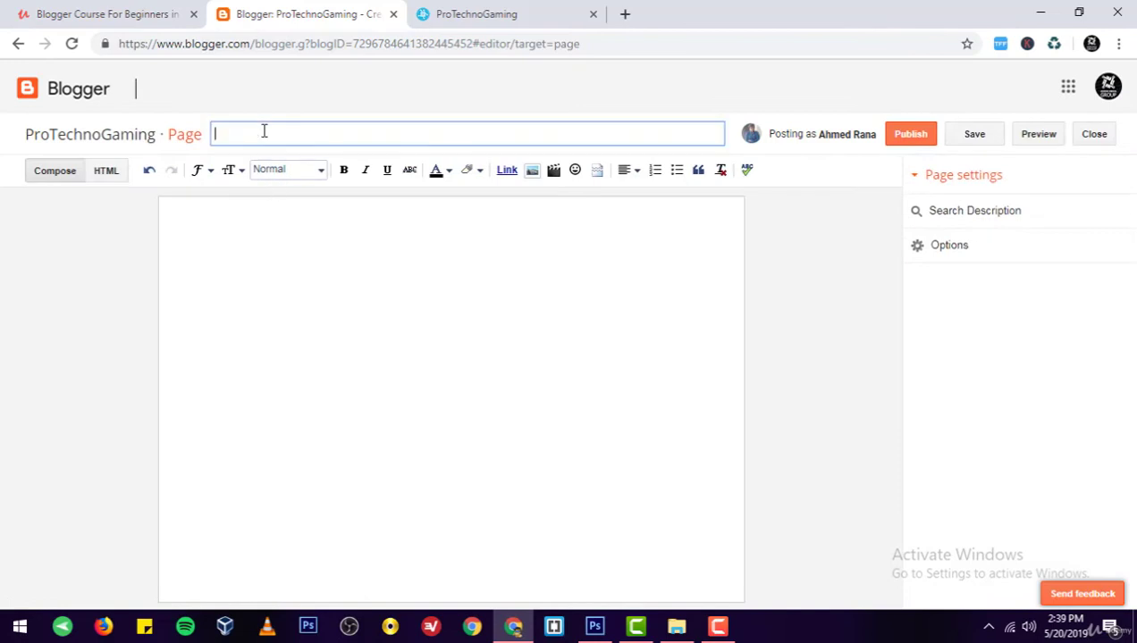
pyautogui.write('About us')
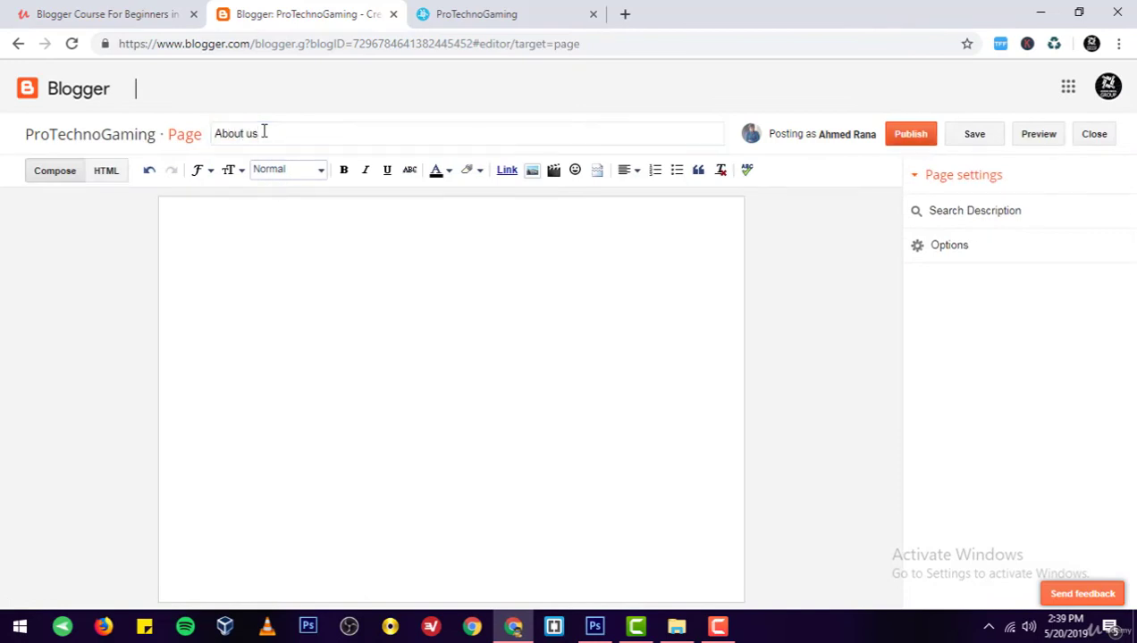
# Add the heading text "About Us :" to the page body and format it in larger, bold Arial.
pyautogui.click(260, 222)
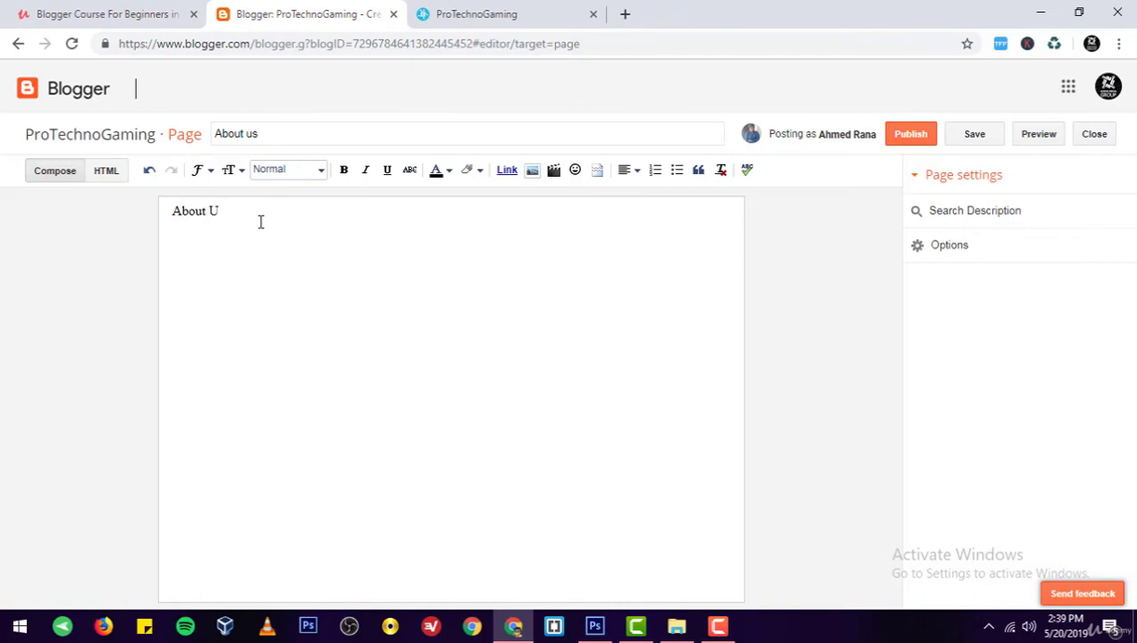
pyautogui.hotkey('ctrl', 'a')
pyautogui.click(273, 172)
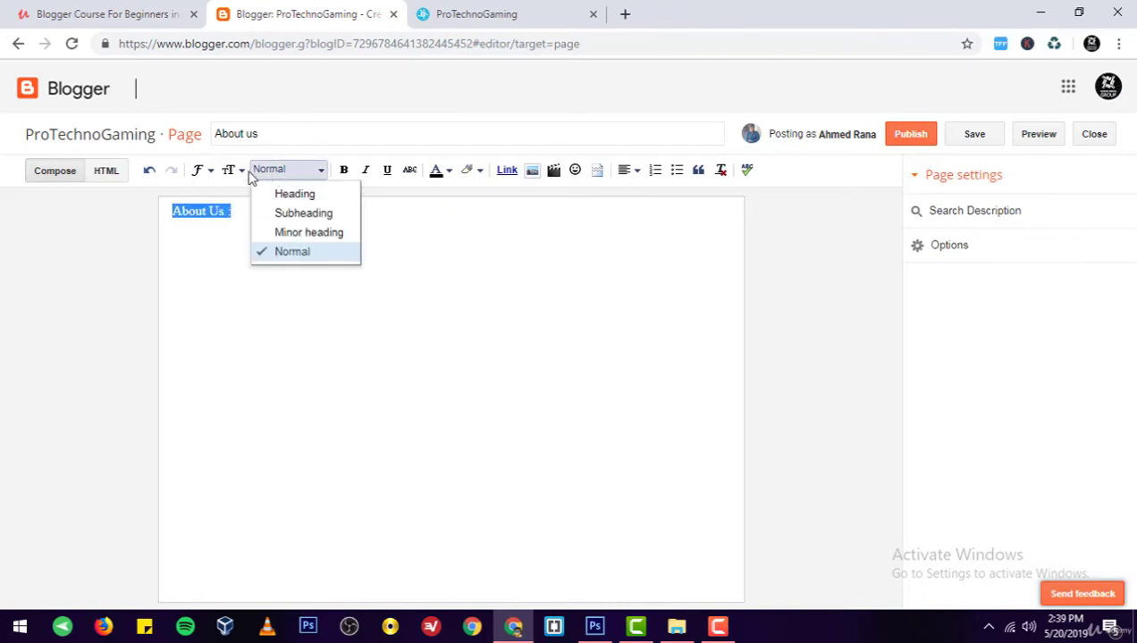
pyautogui.click(230, 170)
pyautogui.click(269, 257)
pyautogui.click(197, 170)
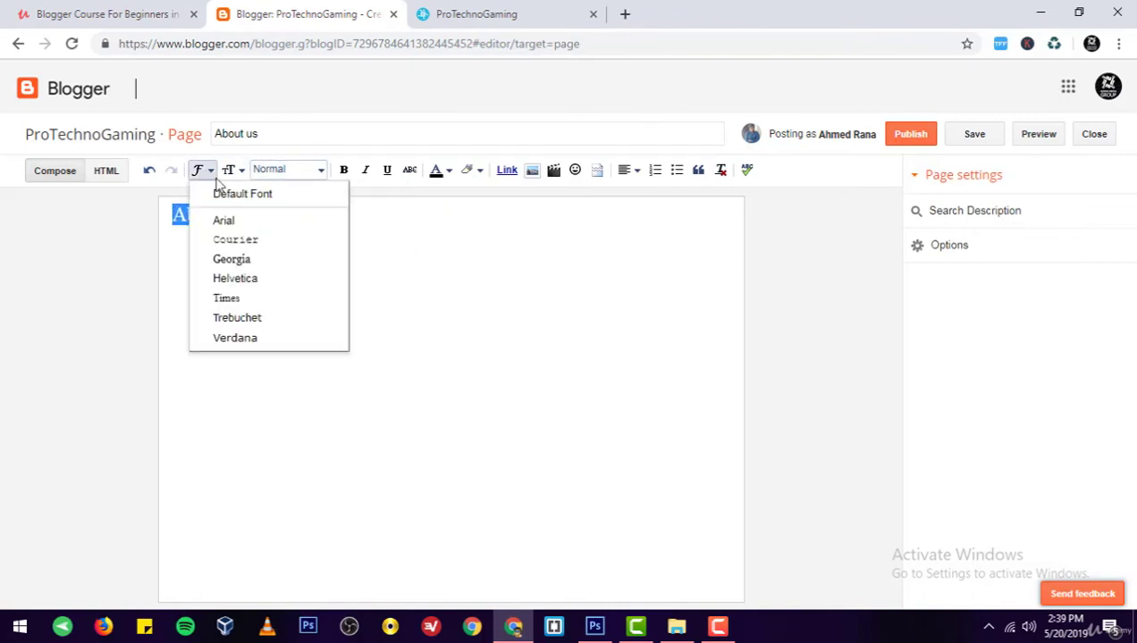
pyautogui.click(223, 221)
pyautogui.click(345, 171)
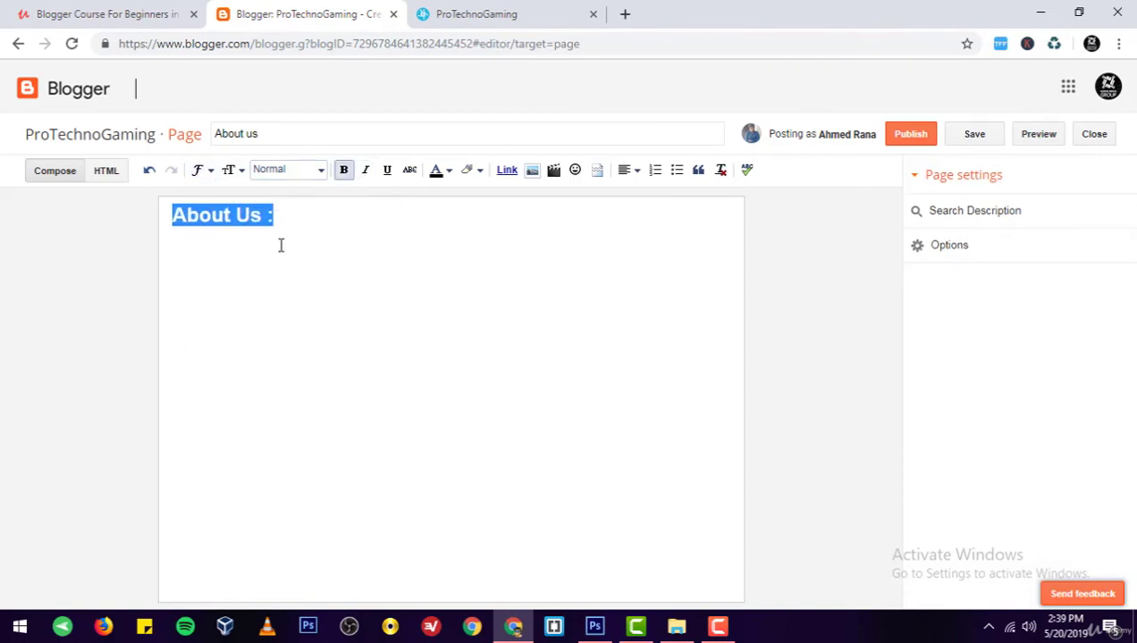
# Start a new line below the "About Us :" heading, turn bold off and choose a smaller text size for it.
pyautogui.click(279, 243)
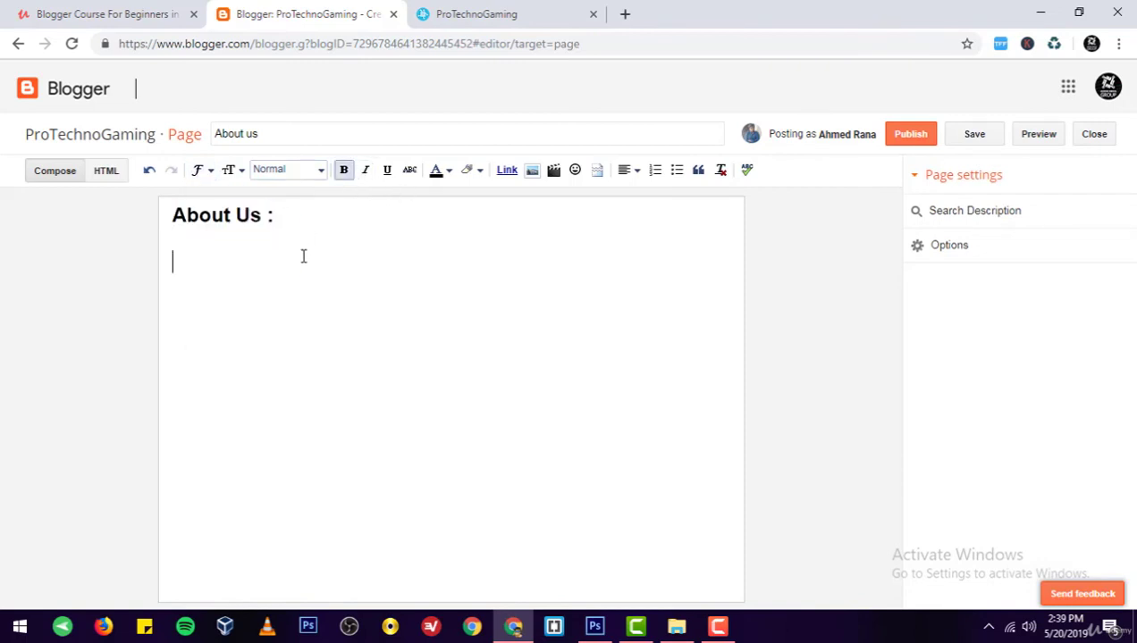
pyautogui.click(345, 172)
pyautogui.click(286, 169)
pyautogui.click(238, 181)
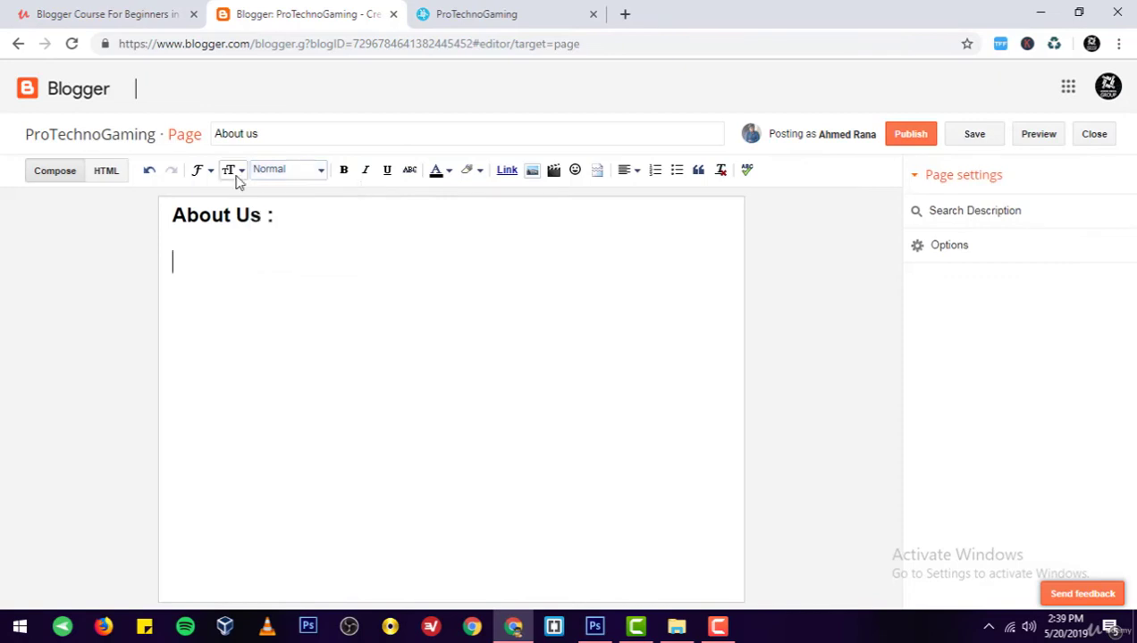
pyautogui.click(234, 171)
pyautogui.click(262, 234)
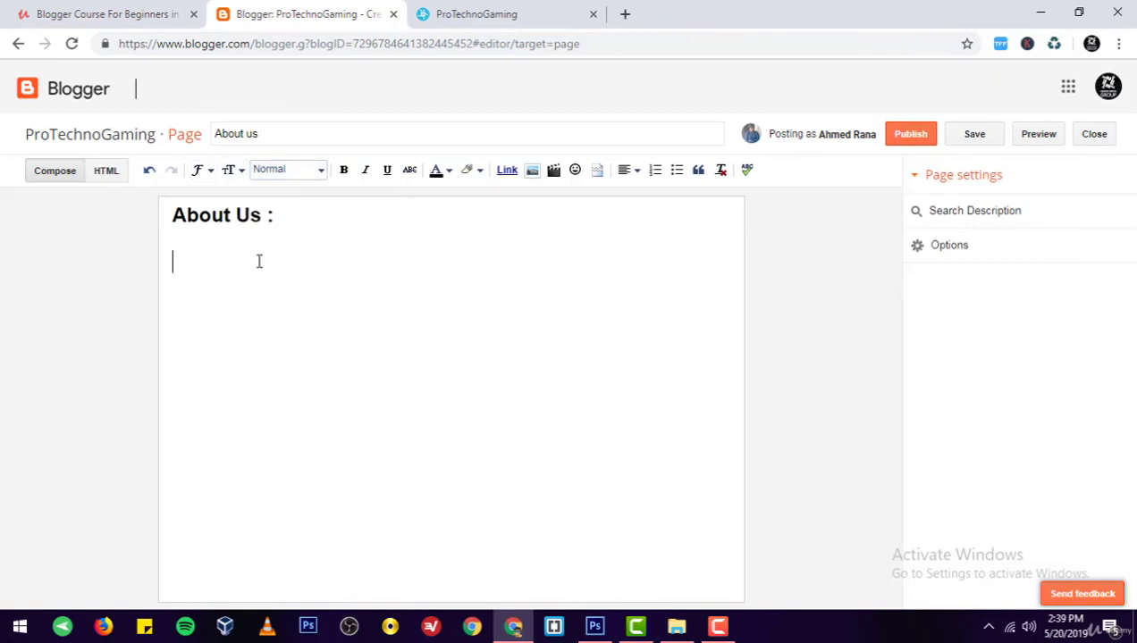